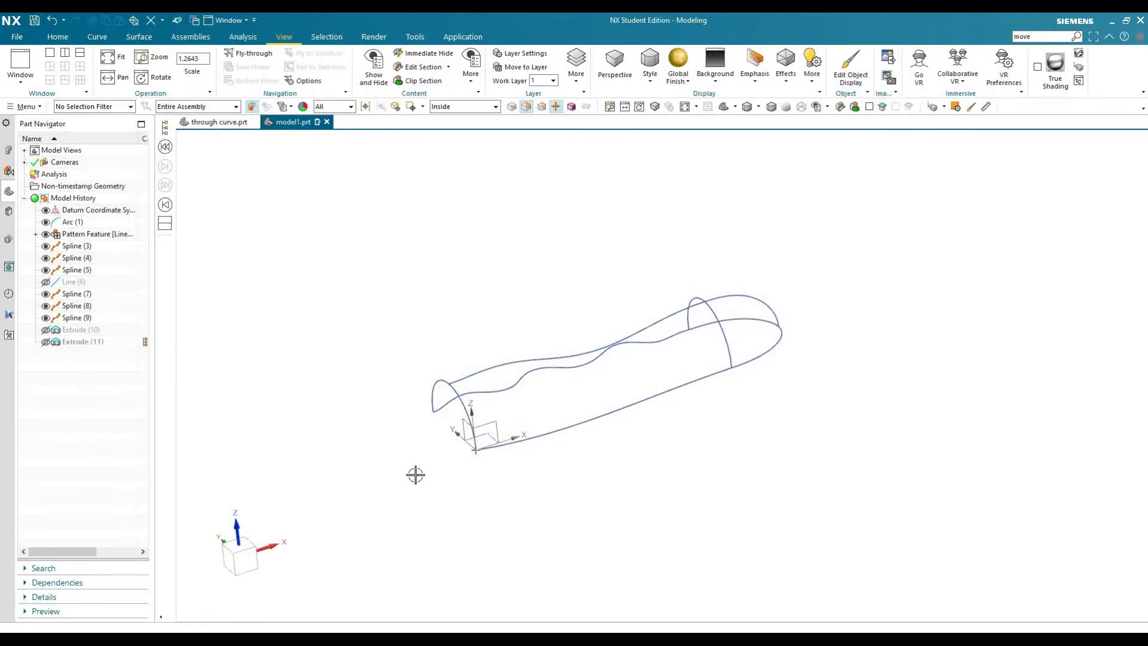
# Start a Through Curve Mesh surface with the arcs at the origin end and far end of the origin-side half as primary curves
pyautogui.scroll(1, 592, 395)
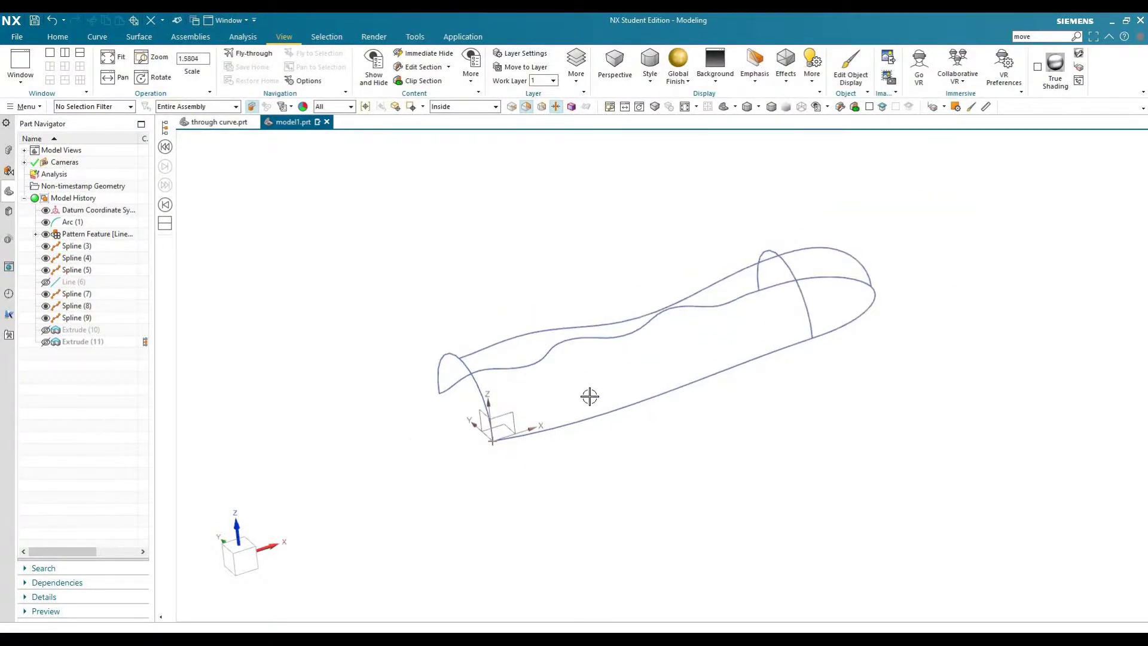
pyautogui.scroll(-1, 589, 411)
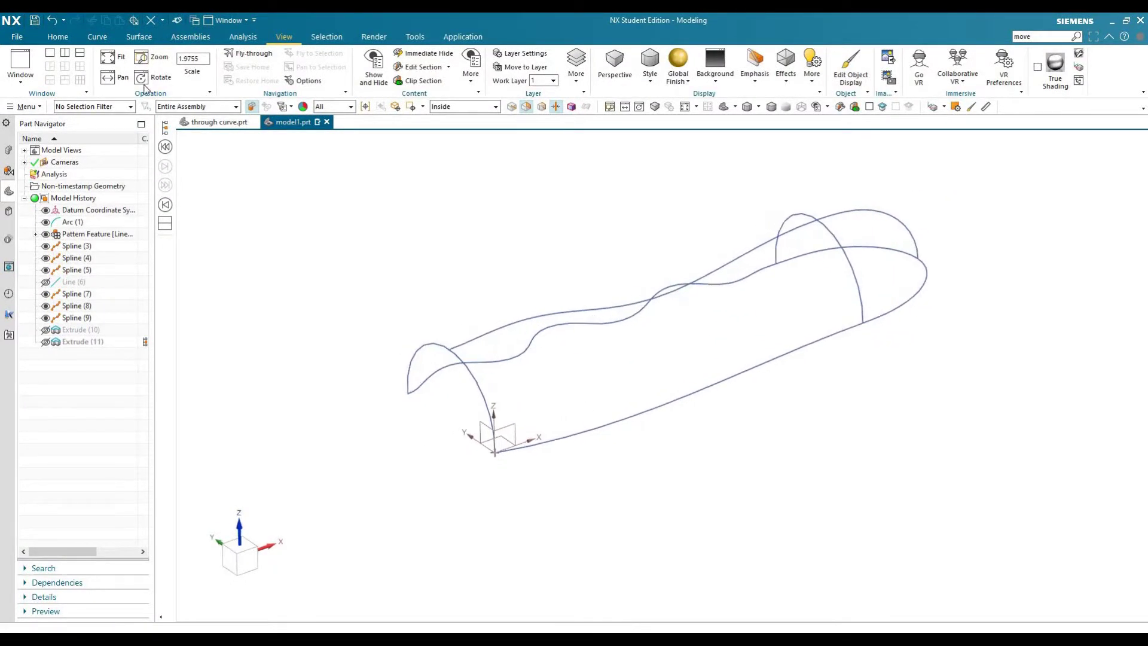
pyautogui.click(138, 37)
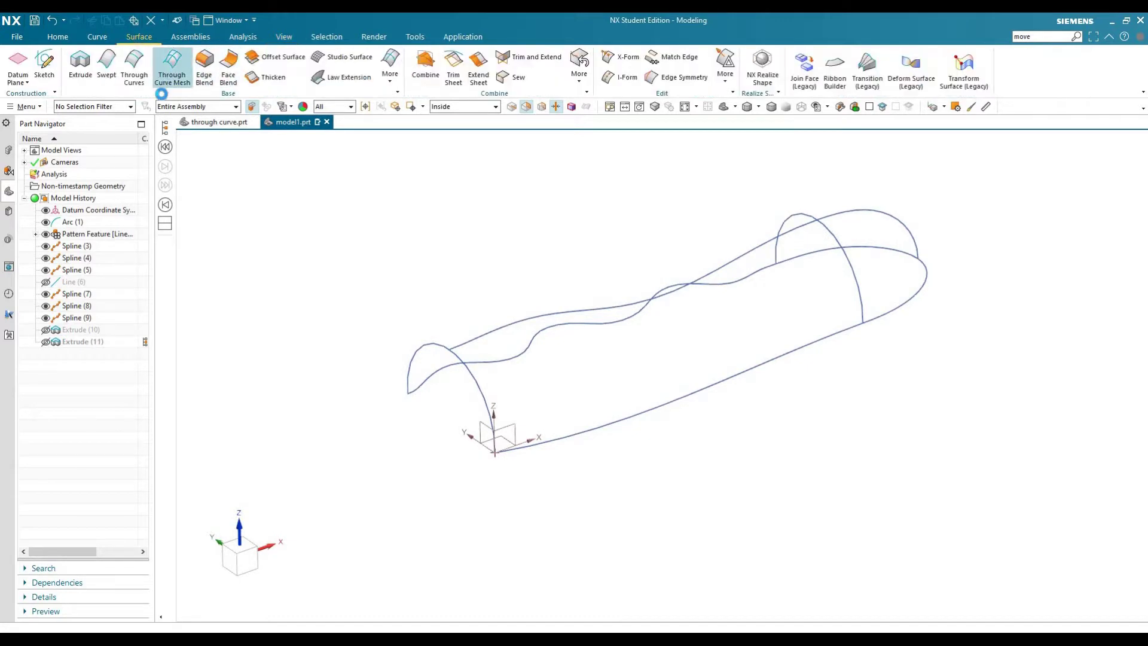
pyautogui.click(172, 66)
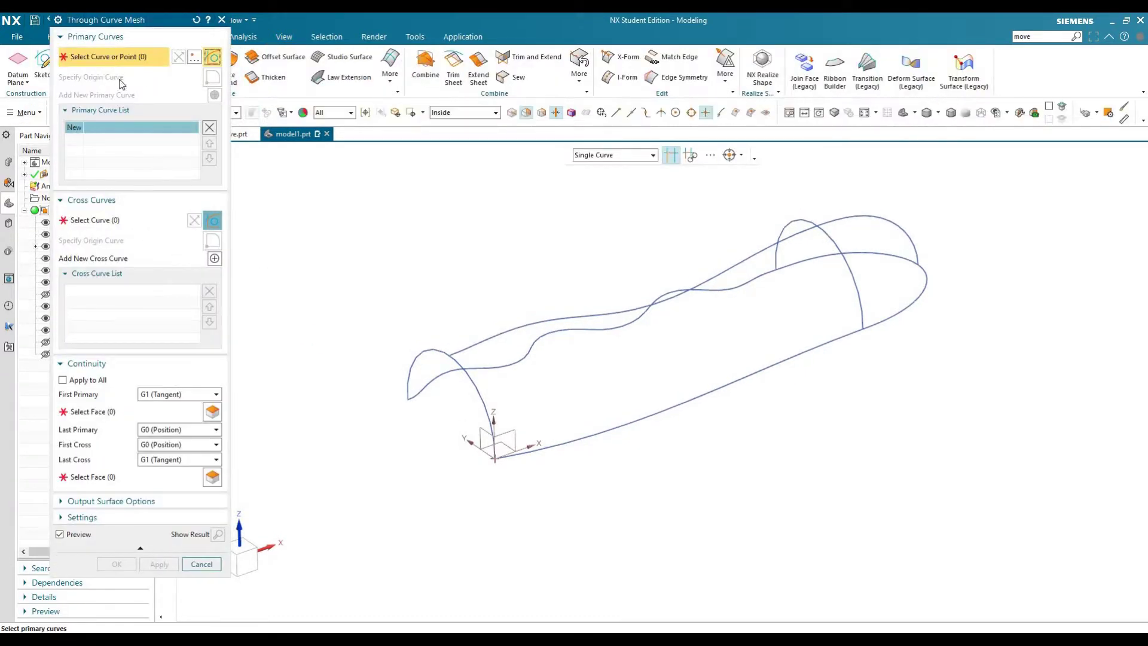
pyautogui.click(464, 419)
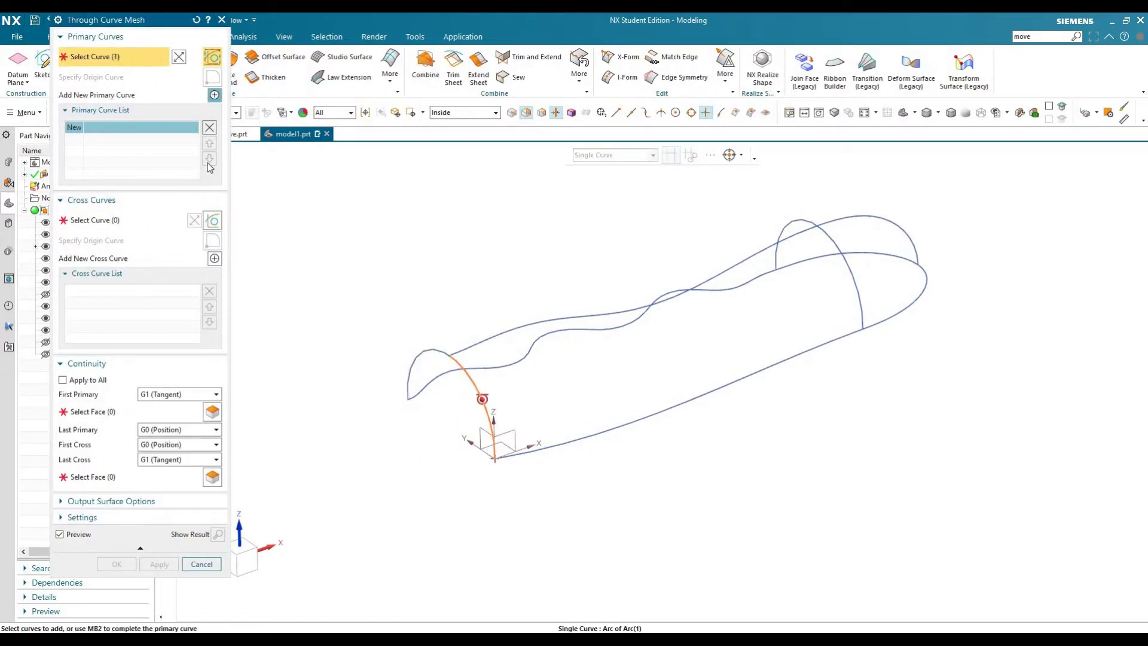
pyautogui.click(214, 96)
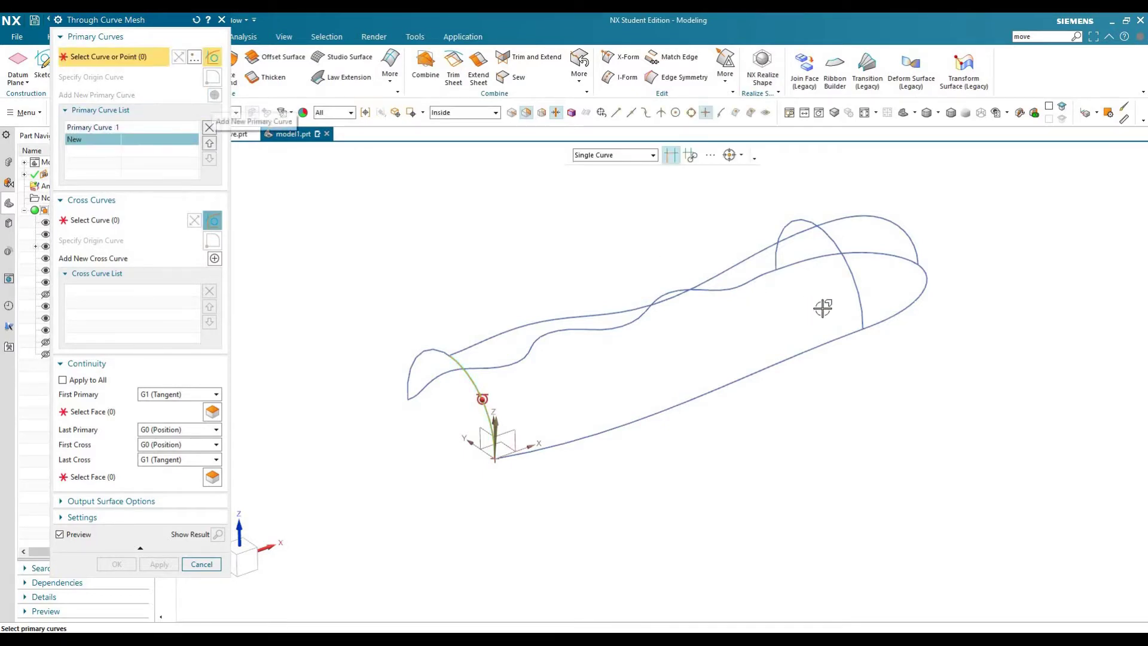
pyautogui.click(850, 272)
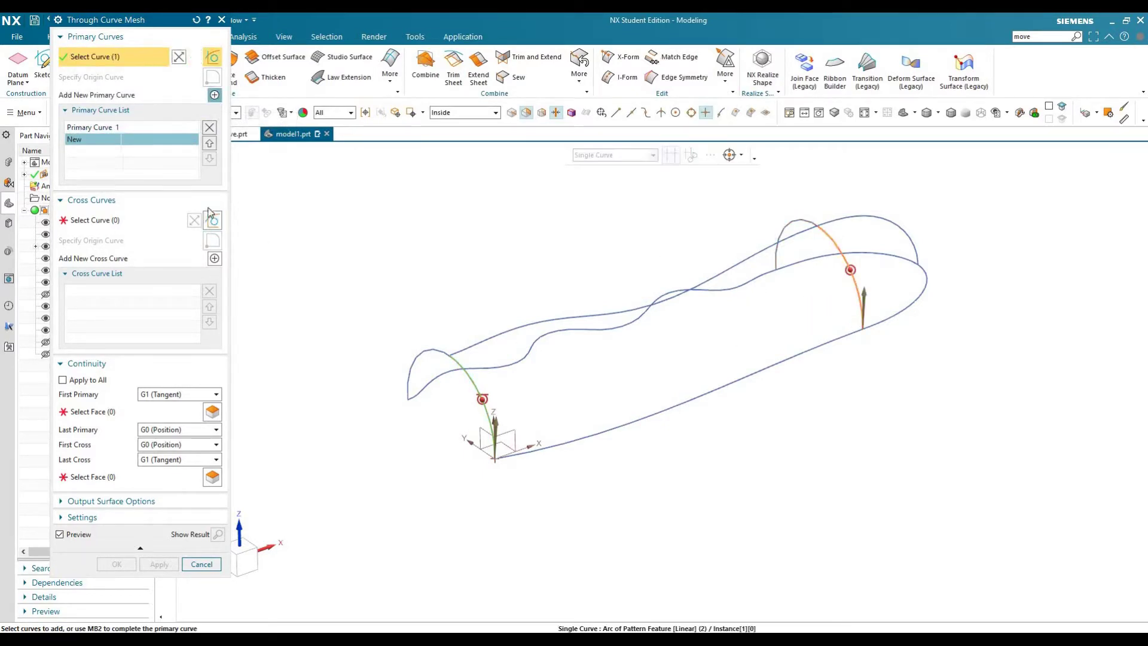
# Add the smooth lower side spline and the upper middle spline as the two cross curves of the mesh
pyautogui.click(134, 225)
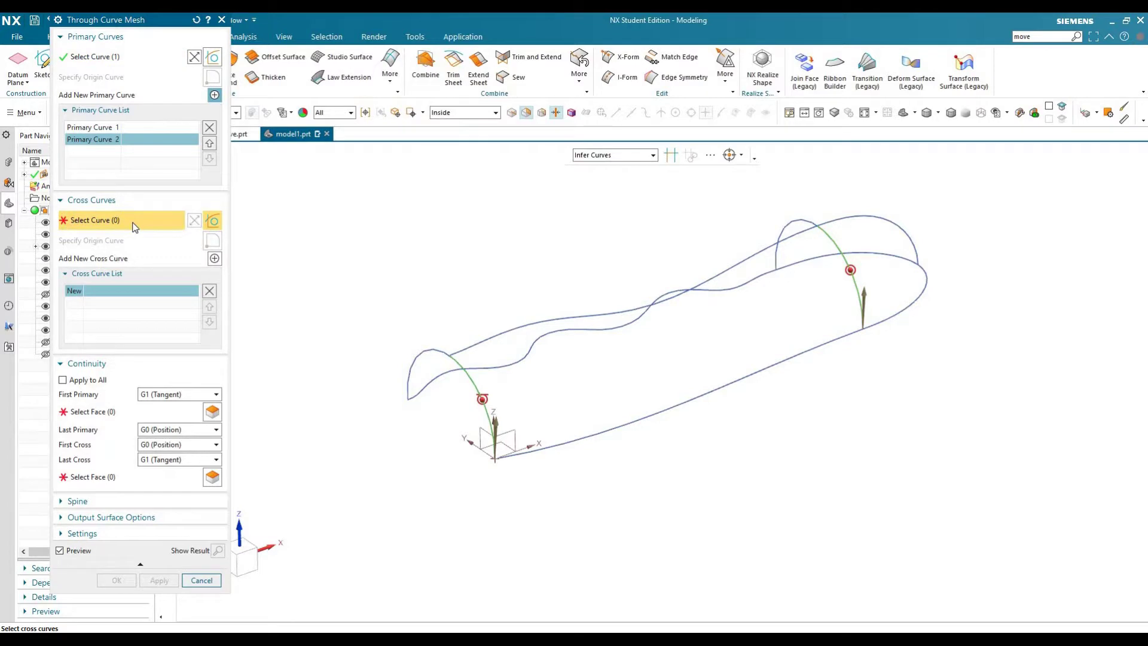
pyautogui.click(515, 487)
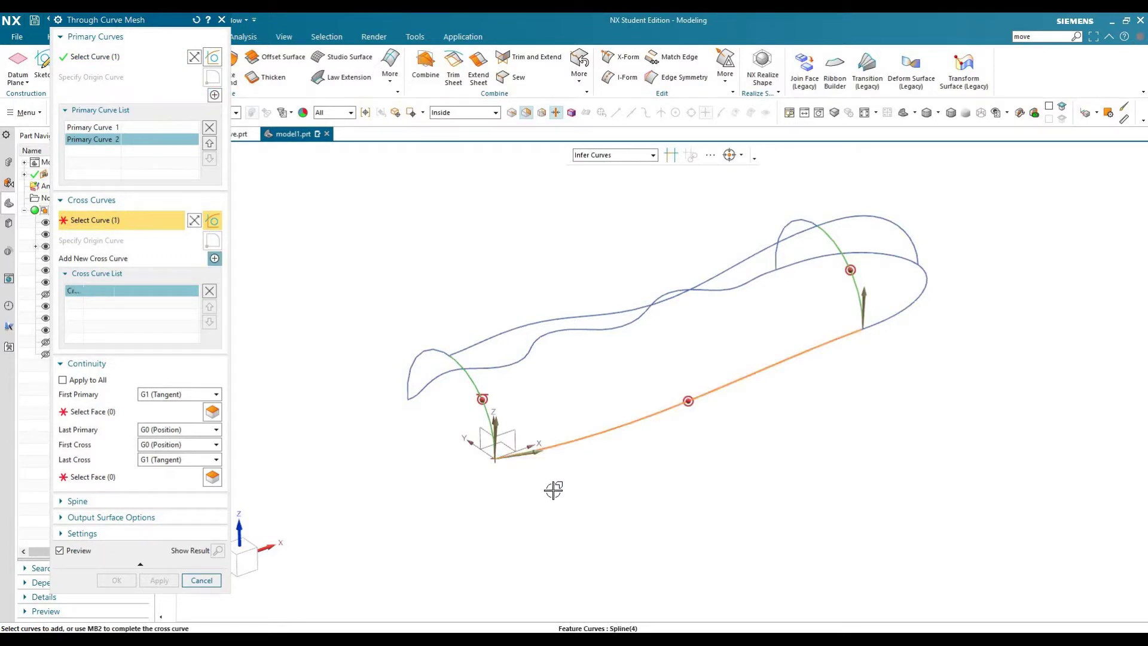
pyautogui.click(215, 259)
pyautogui.click(457, 348)
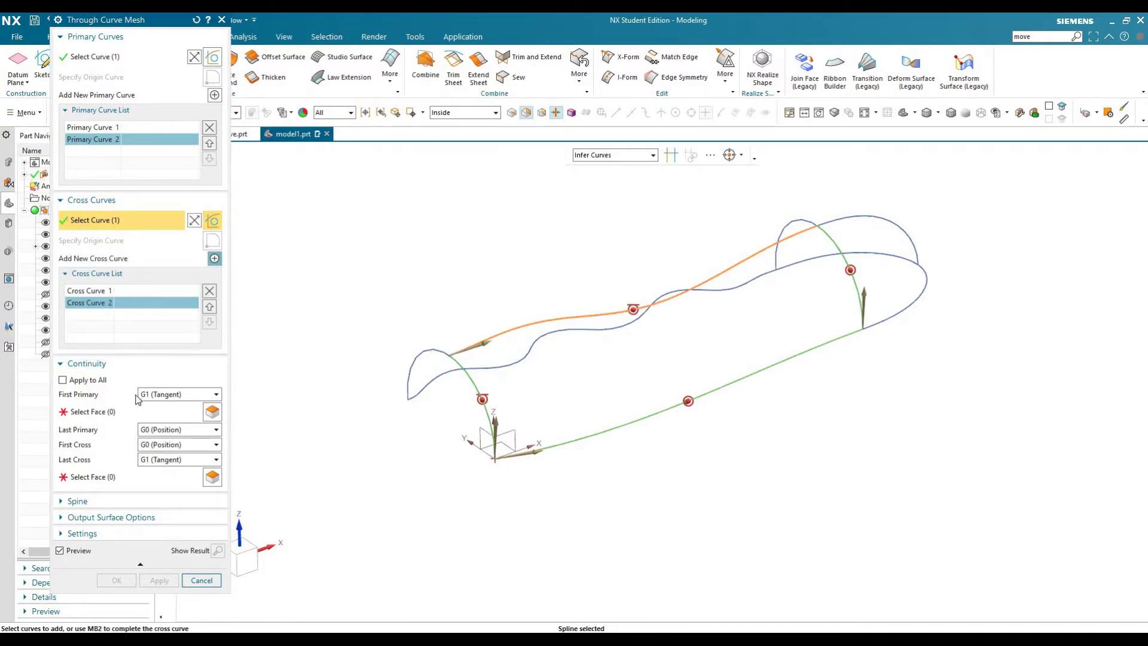
# Set the First Primary and Last Cross continuity to G0 (Position) and apply the first mesh surface
pyautogui.click(173, 394)
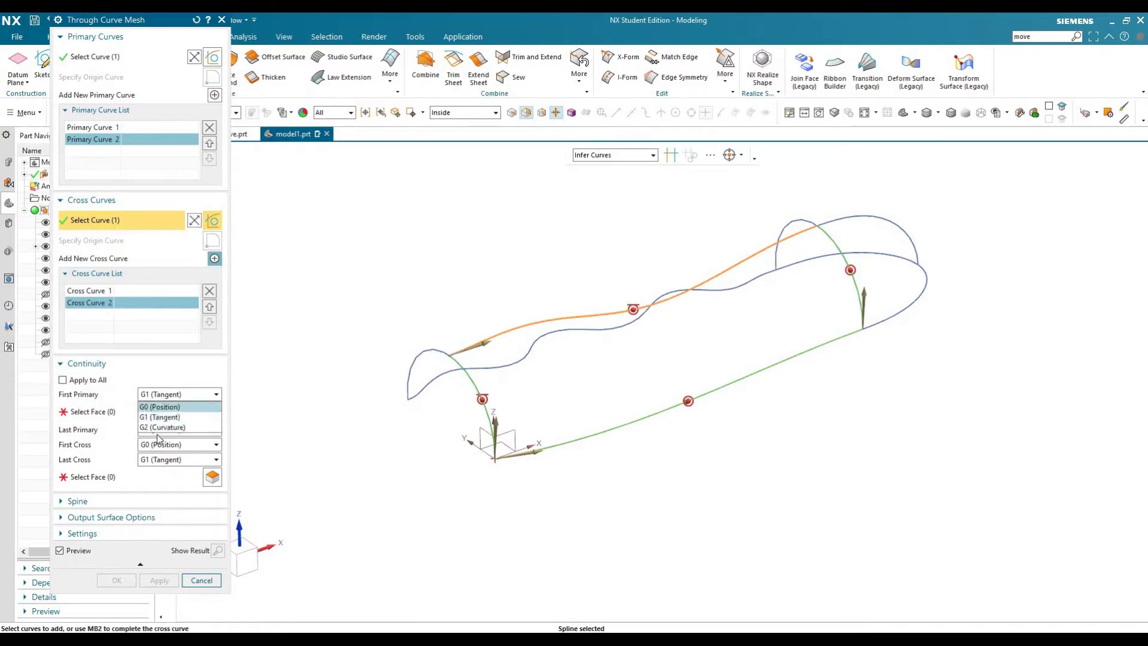
pyautogui.click(173, 406)
pyautogui.click(173, 440)
pyautogui.click(174, 450)
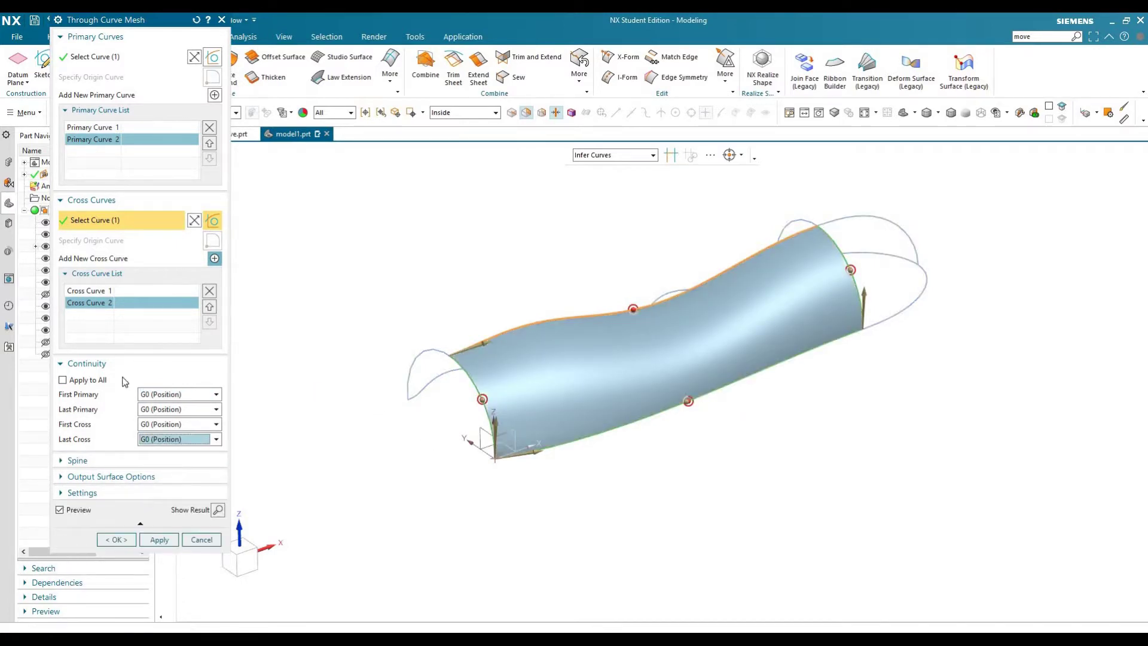
pyautogui.click(159, 540)
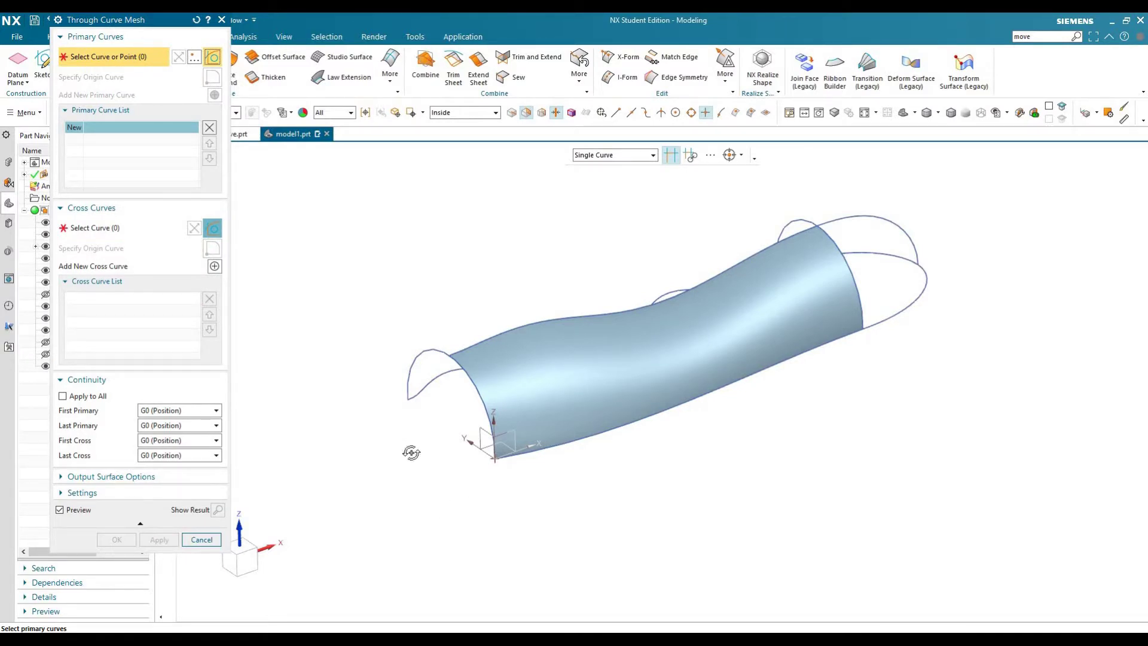
# Choose the two end arcs of the open, wavy half as primary curves for a second mesh surface
pyautogui.moveTo(436, 465)
pyautogui.mouseDown(button='middle')
pyautogui.moveTo(423, 449)
pyautogui.moveTo(451, 457)
pyautogui.moveTo(436, 449)
pyautogui.mouseUp(button='middle')
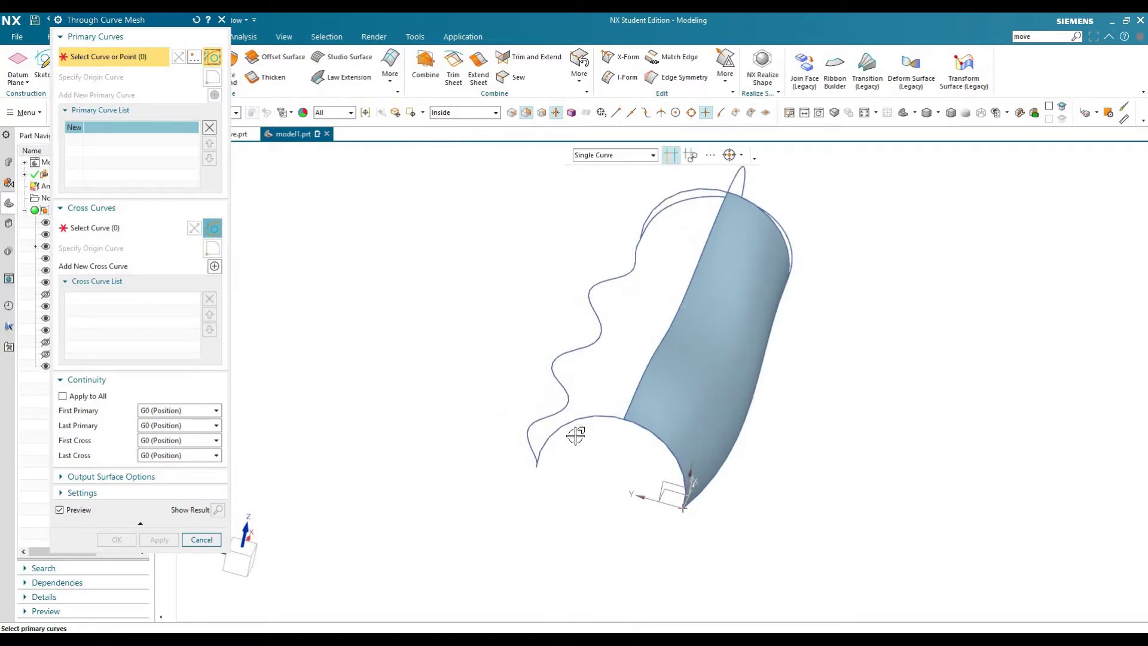
pyautogui.click(456, 411)
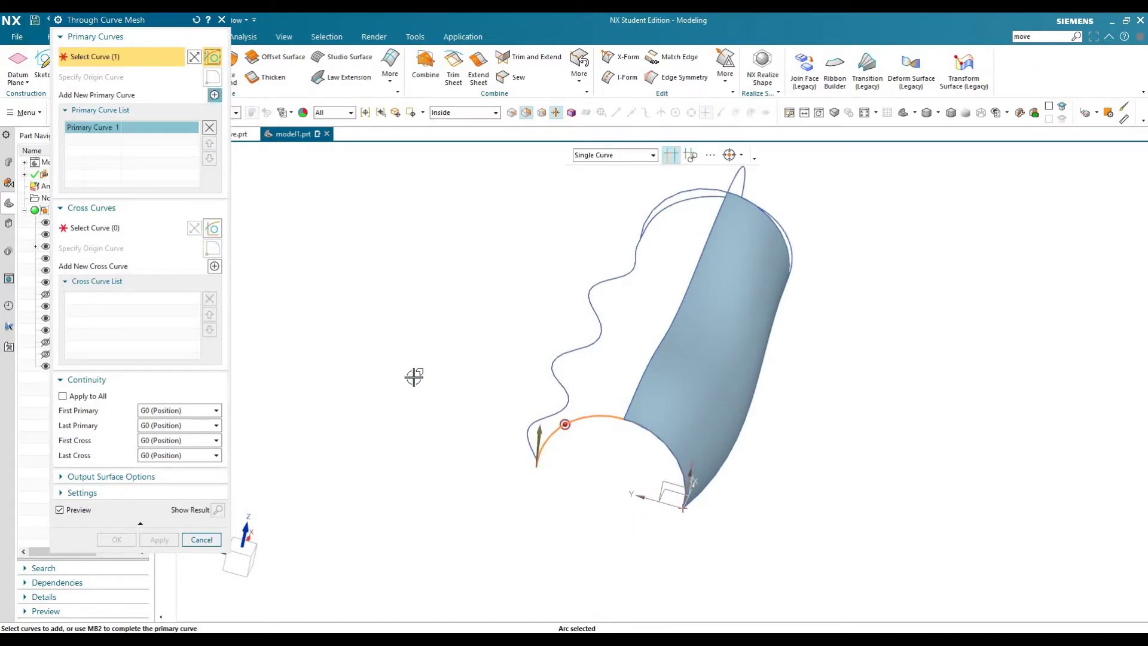
pyautogui.middleClick(304, 219)
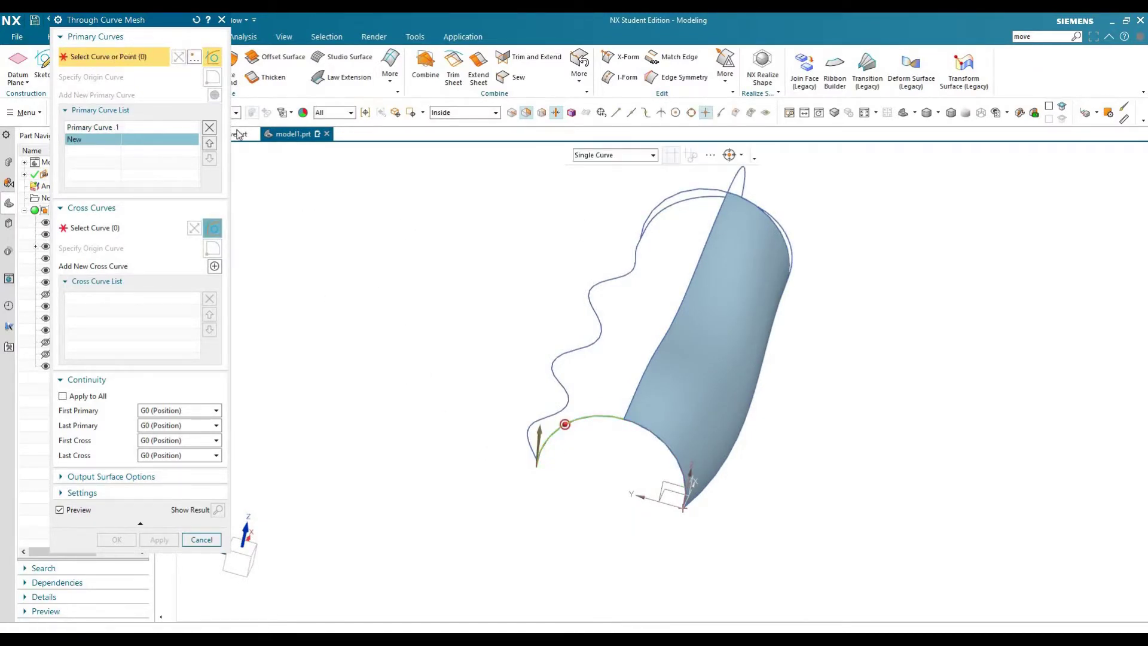
pyautogui.click(635, 229)
pyautogui.moveTo(658, 323); pyautogui.dragTo(717, 341, button='middle')
# Use the upper middle spline and the wavy side spline as cross curves, create the second mesh surface, and end the command
pyautogui.click(133, 227)
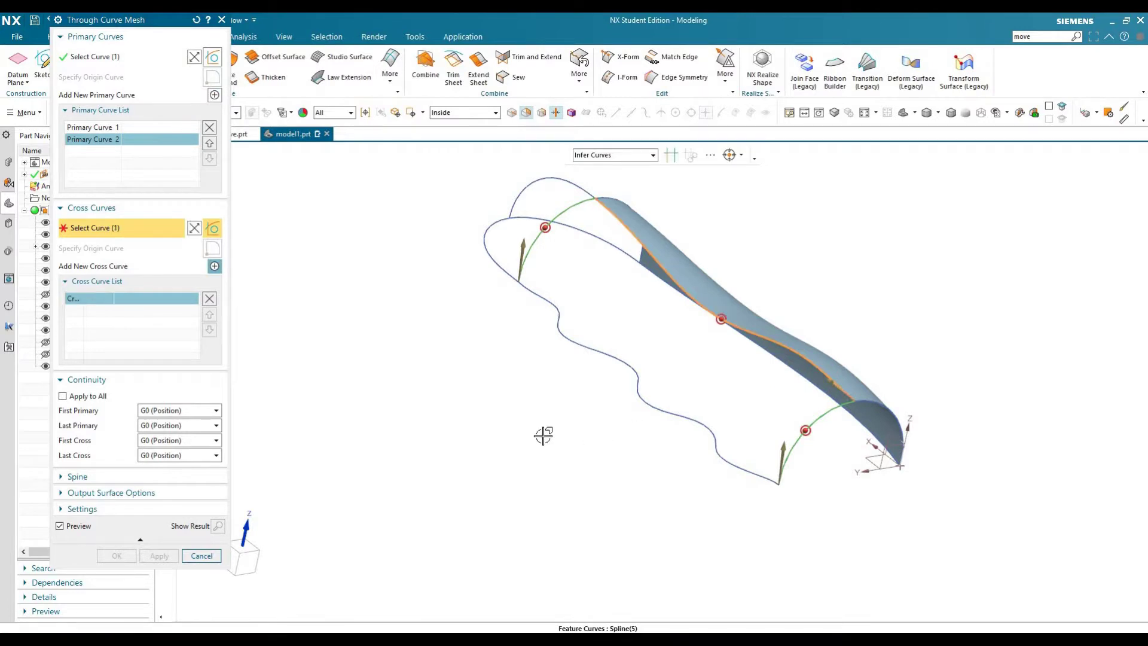
pyautogui.middleClick(609, 448)
pyautogui.click(759, 476)
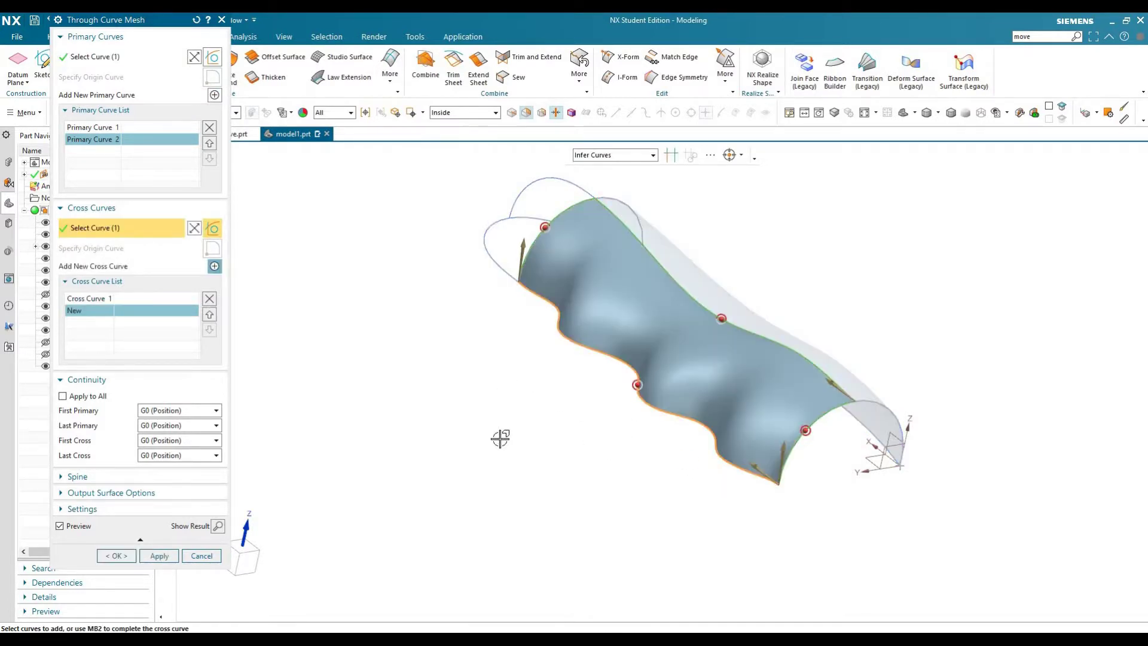
pyautogui.moveTo(542, 415); pyautogui.dragTo(323, 326, button='middle')
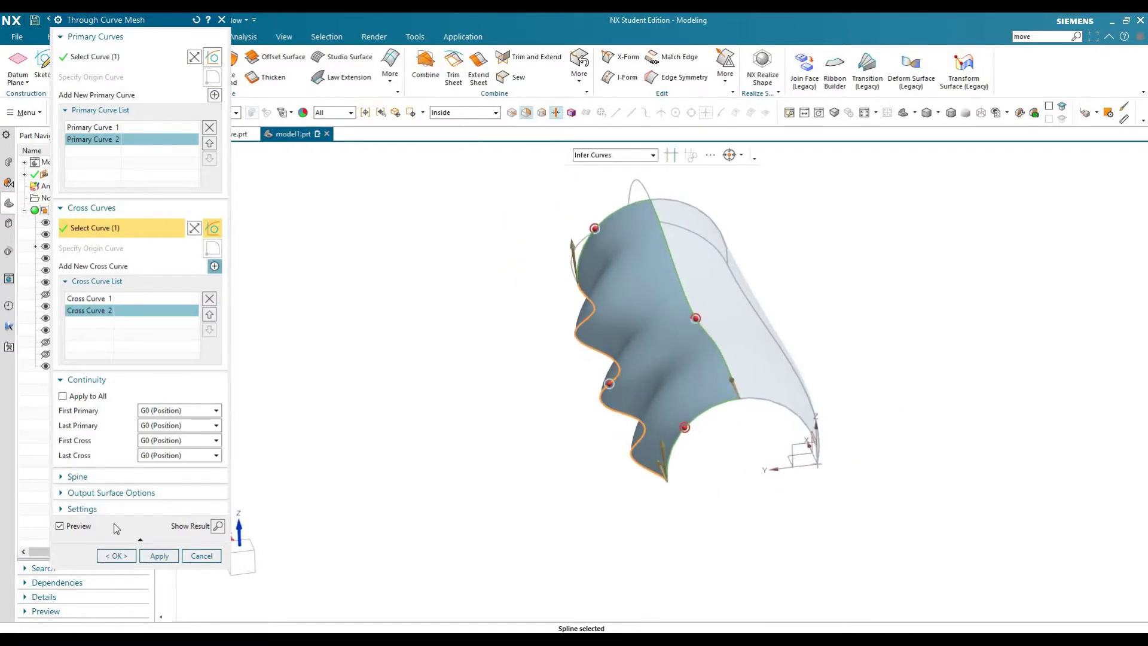
pyautogui.click(141, 556)
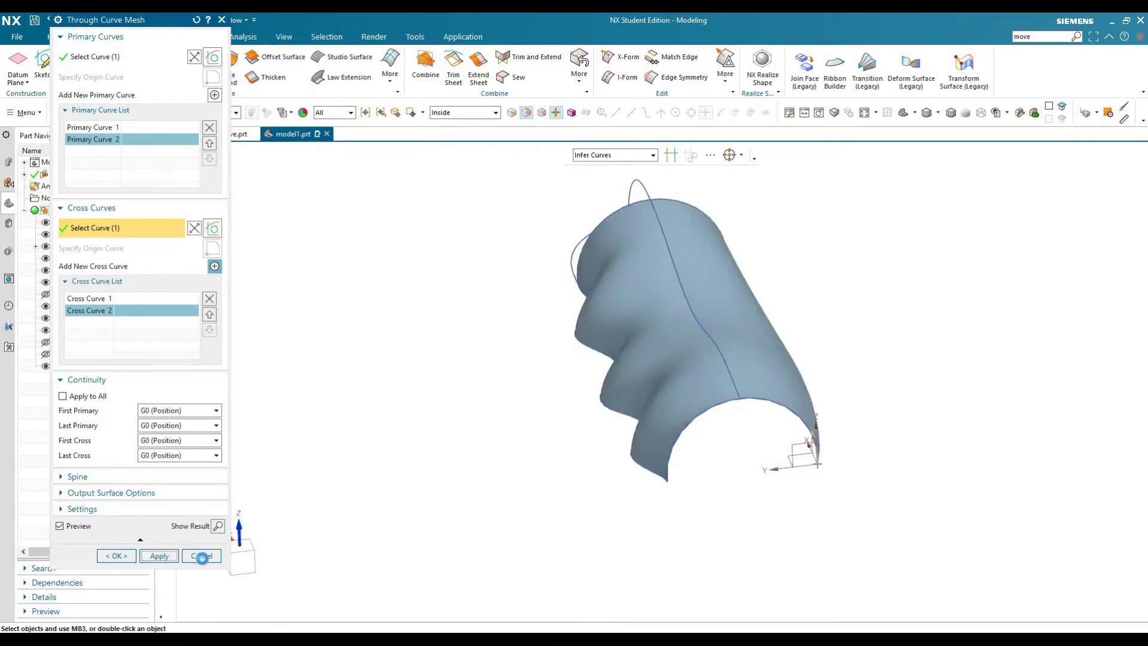
pyautogui.click(202, 556)
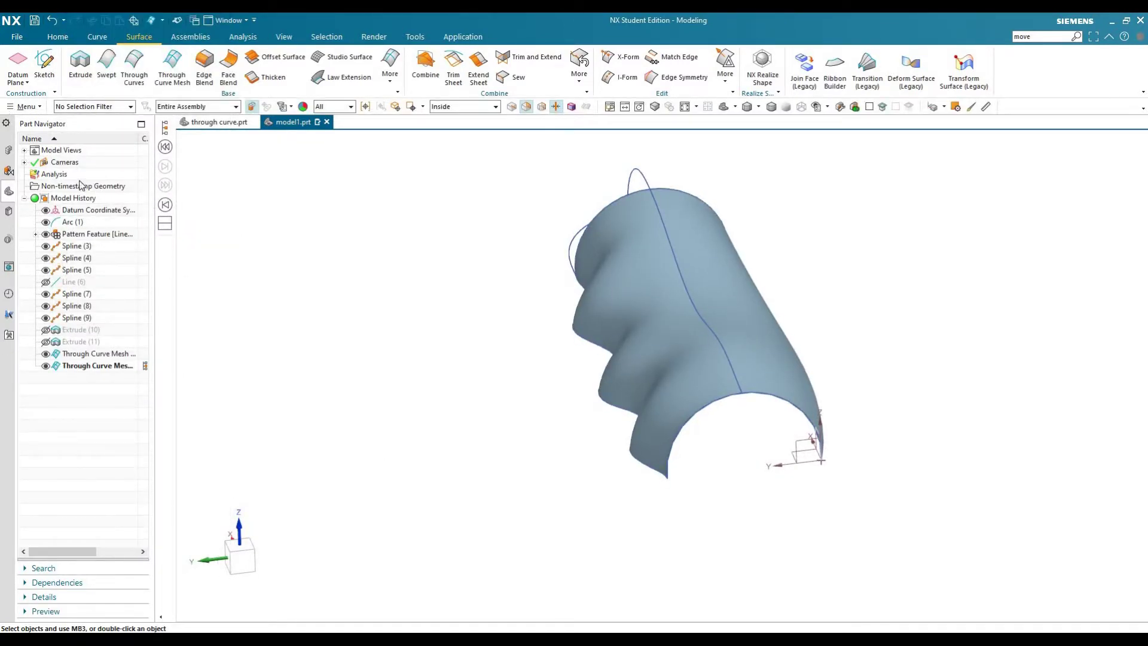
# Run a Reflection Analysis with line images on both mesh faces and examine stripe continuity across their shared edge
pyautogui.click(252, 39)
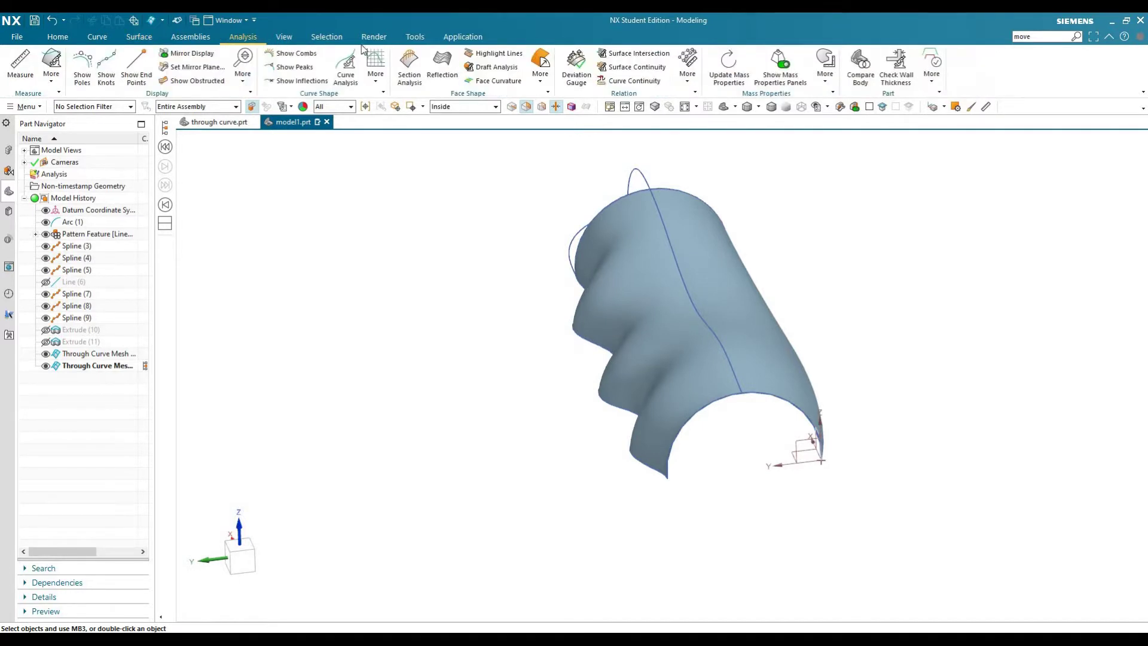
pyautogui.click(435, 67)
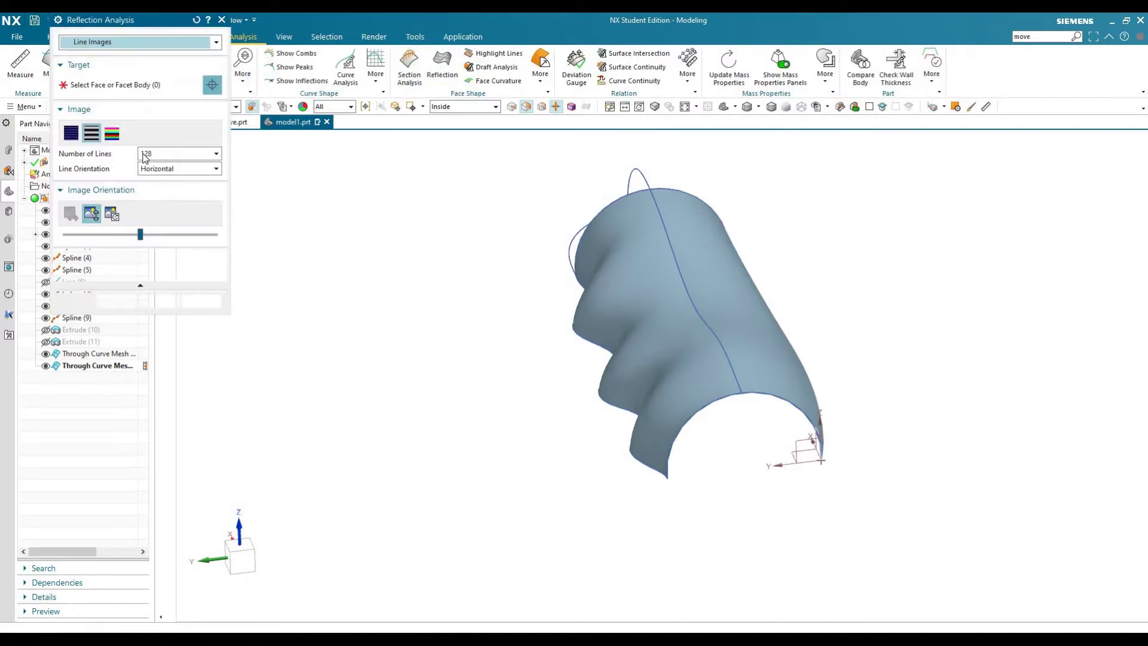
pyautogui.click(684, 345)
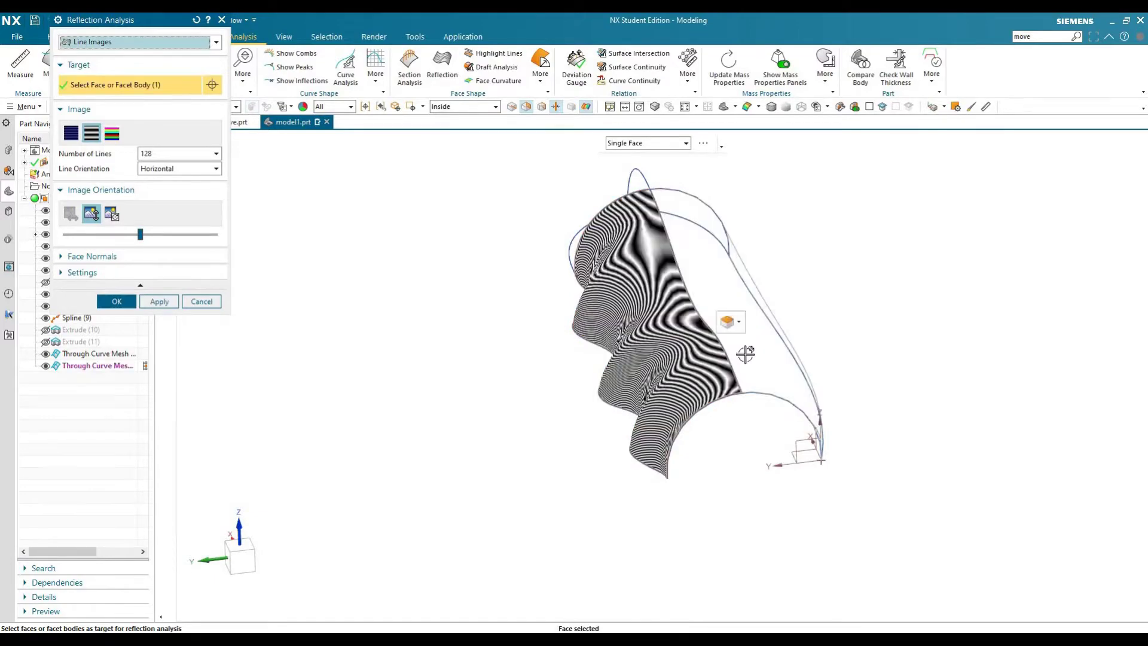
pyautogui.click(742, 353)
pyautogui.moveTo(577, 367); pyautogui.dragTo(522, 372, button='middle')
pyautogui.scroll(5, 521, 372)
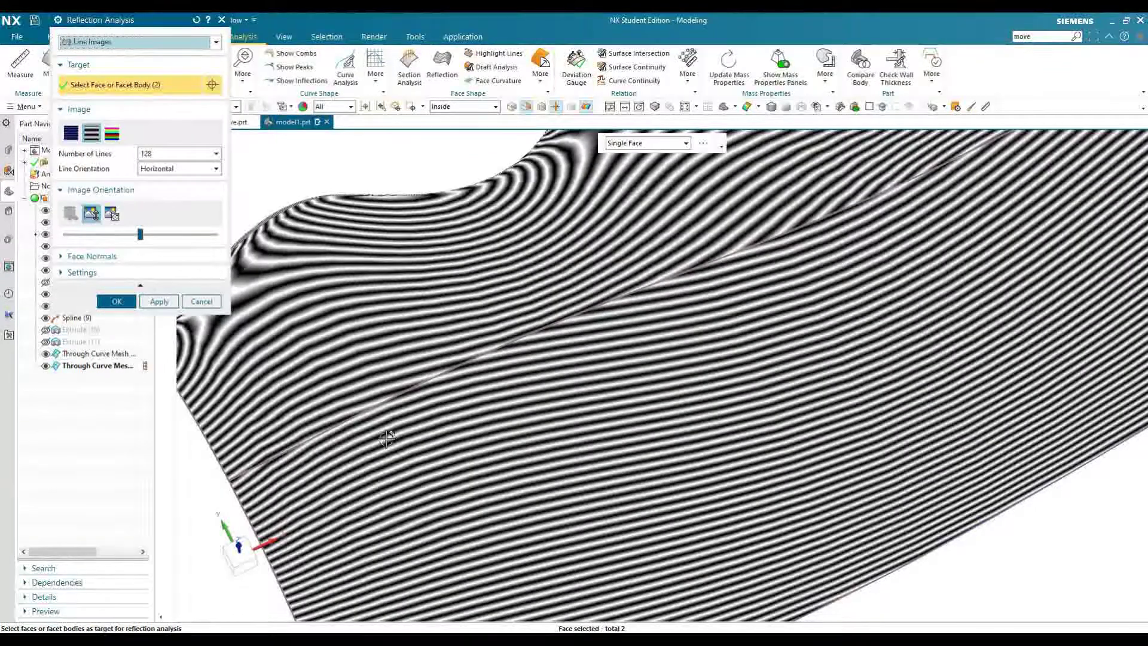
pyautogui.scroll(-5, 533, 390)
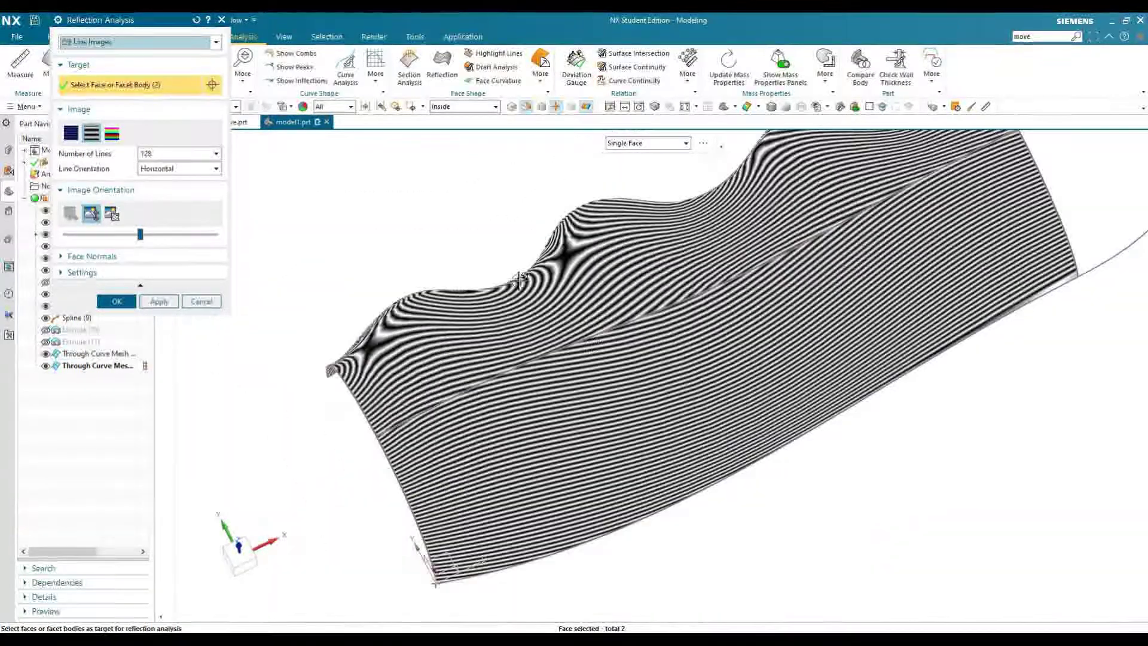
pyautogui.click(201, 301)
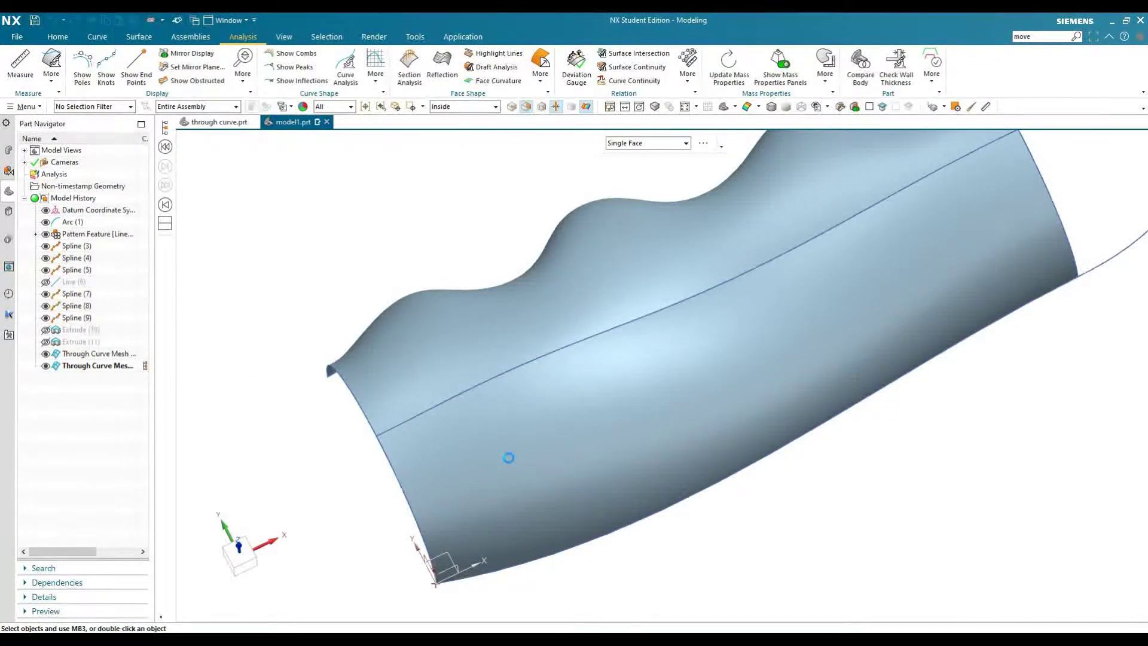
# Edit the second mesh surface, setting First Cross continuity to G1 (Tangent) with the first mesh face as its constraint
pyautogui.moveTo(510, 428); pyautogui.dragTo(121, 370, button='middle')
pyautogui.doubleClick(120, 365)
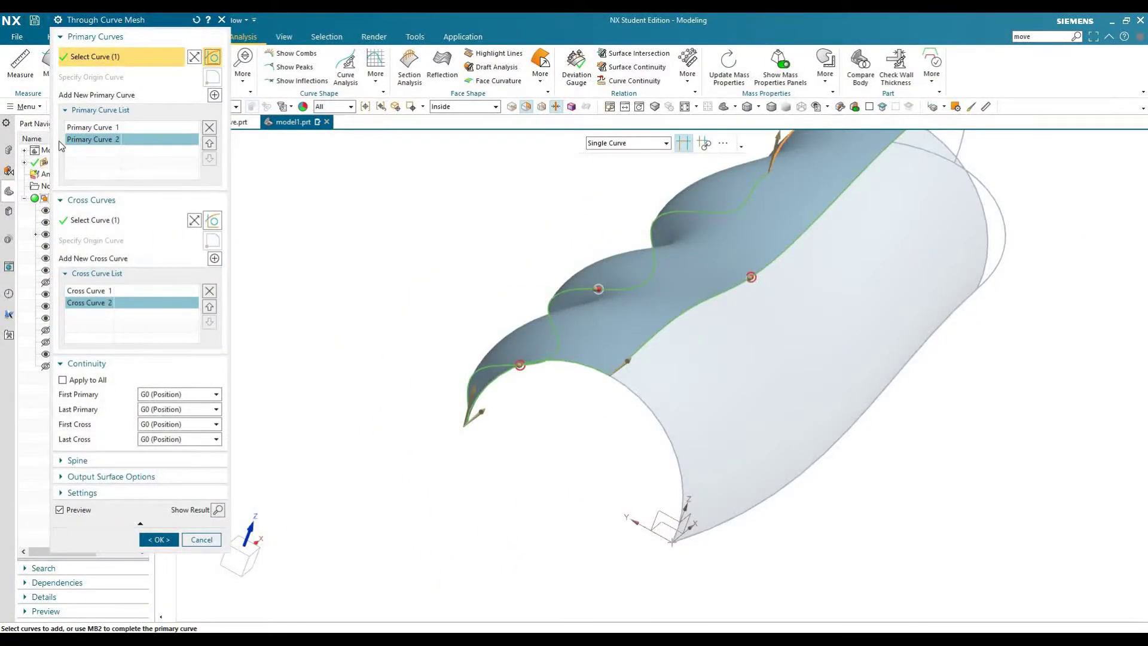
pyautogui.click(92, 291)
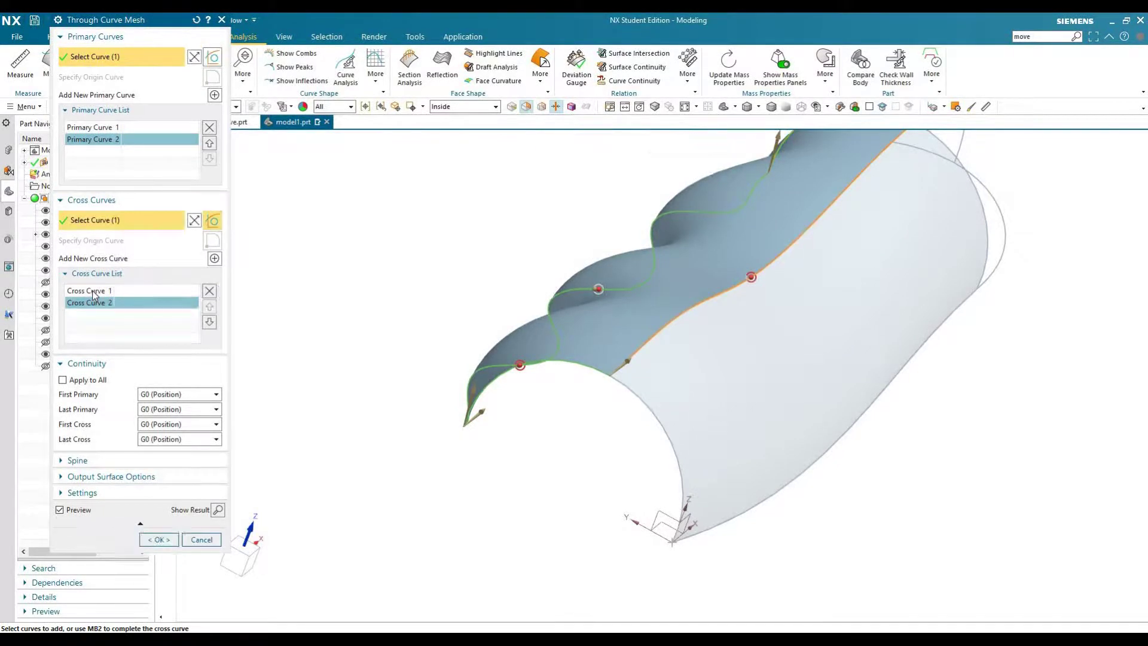
pyautogui.click(170, 425)
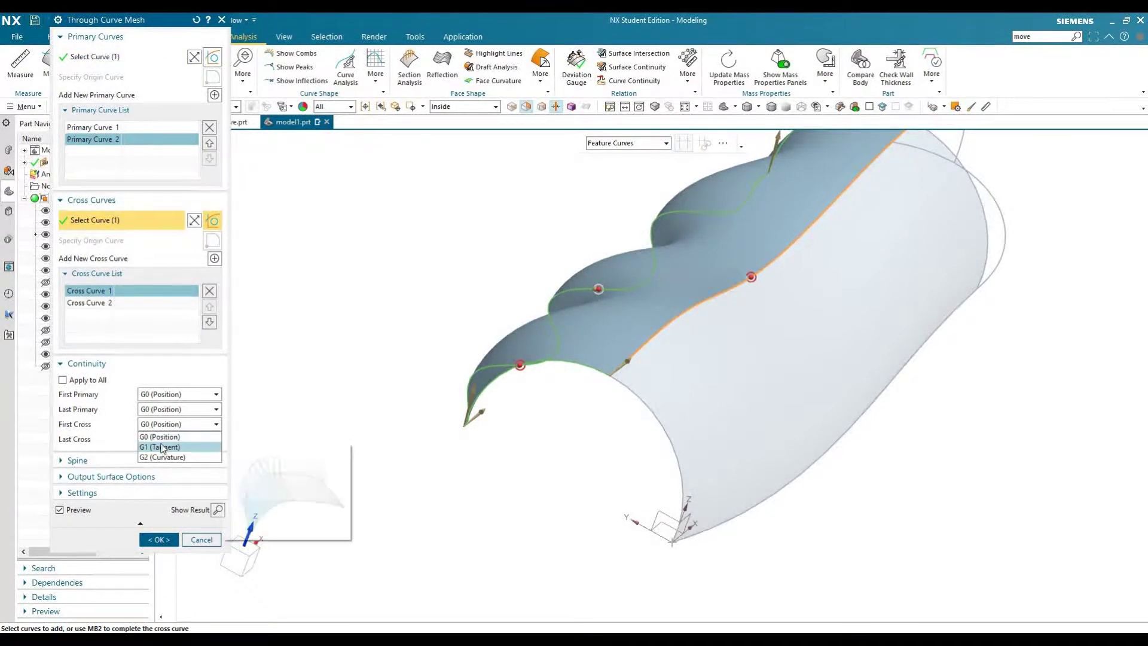
pyautogui.click(160, 447)
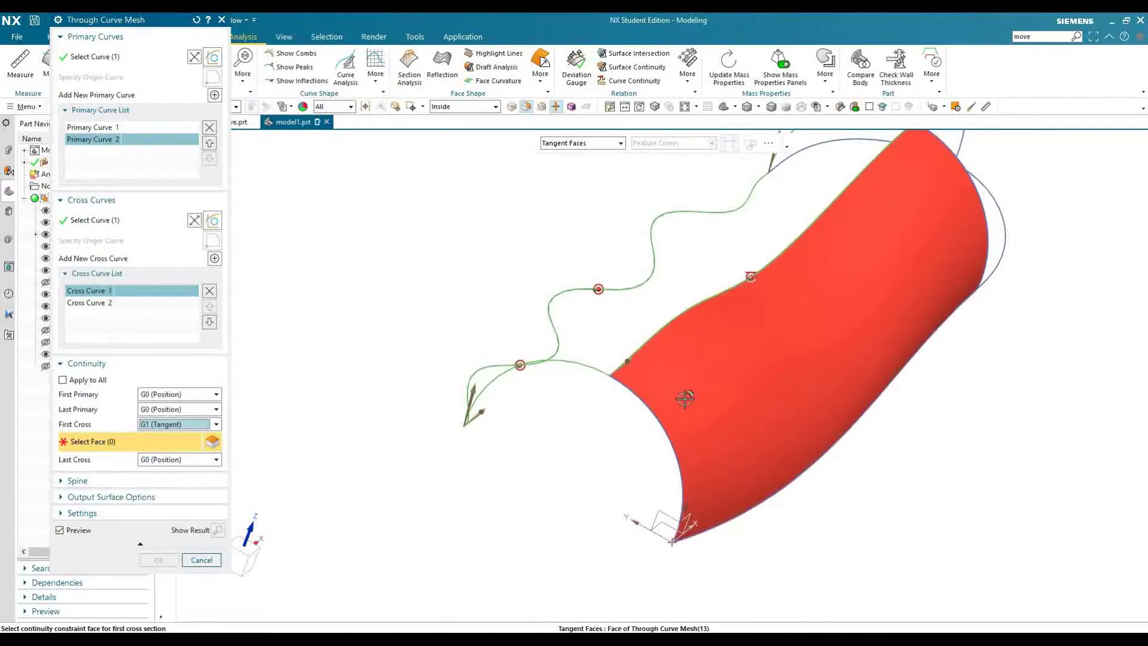
pyautogui.click(685, 398)
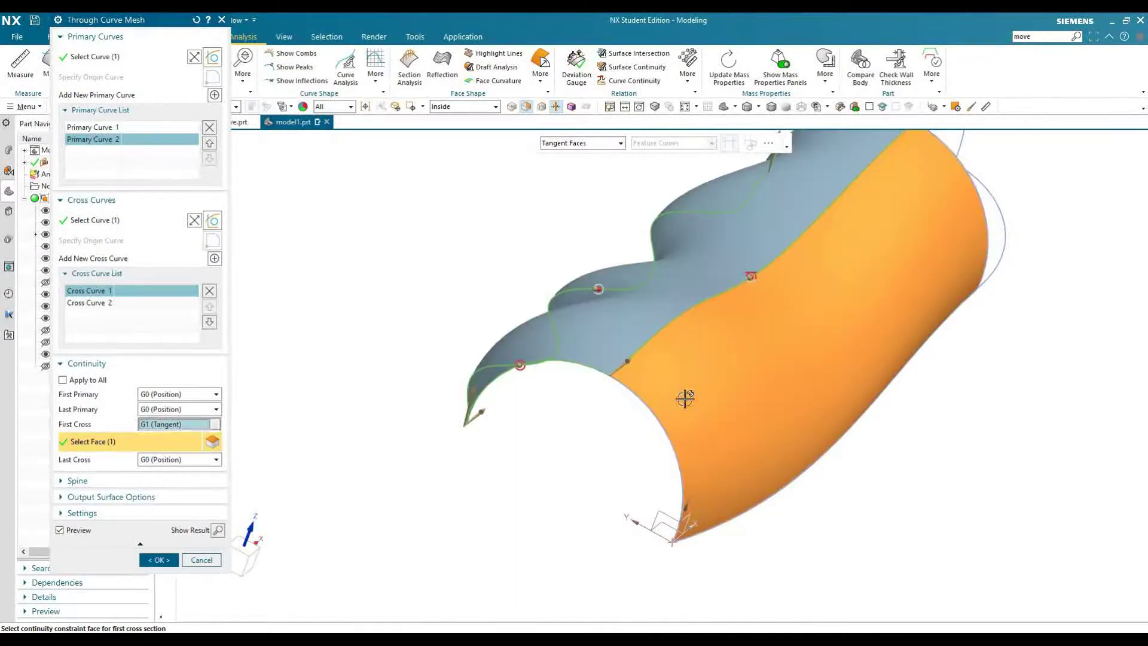
pyautogui.click(159, 560)
# Run a Reflection Analysis with 128 horizontal line images on both mesh faces, examine the stripes across their shared edge, and accept it
pyautogui.hotkey('ctrl', 'f')
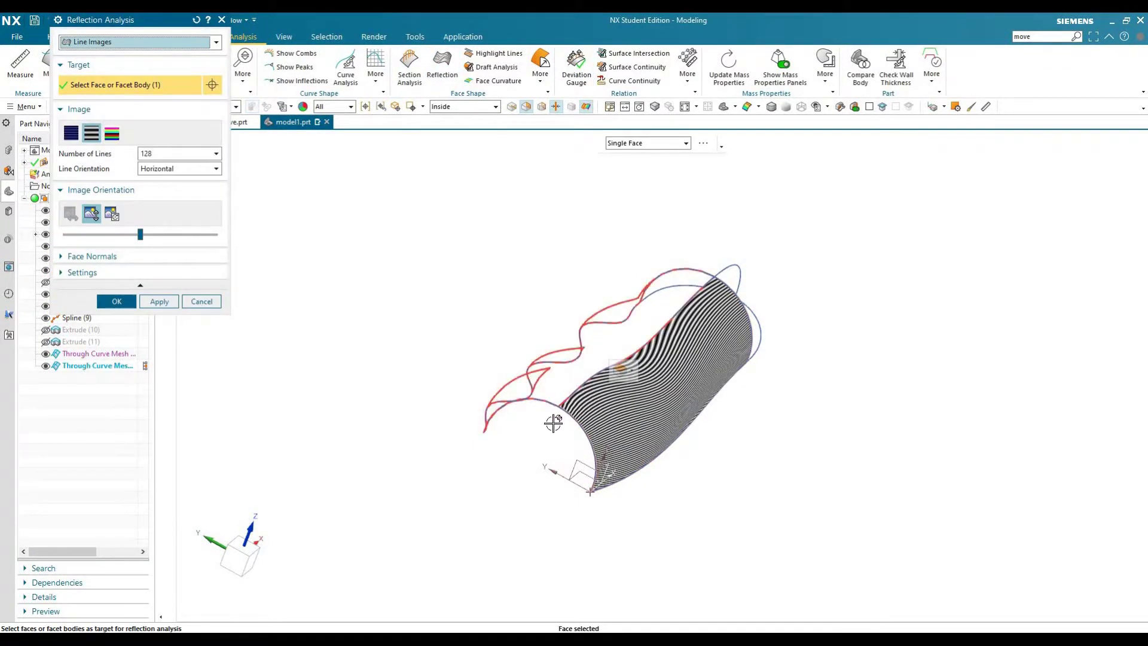
pyautogui.moveTo(507, 430); pyautogui.dragTo(511, 391, button='middle')
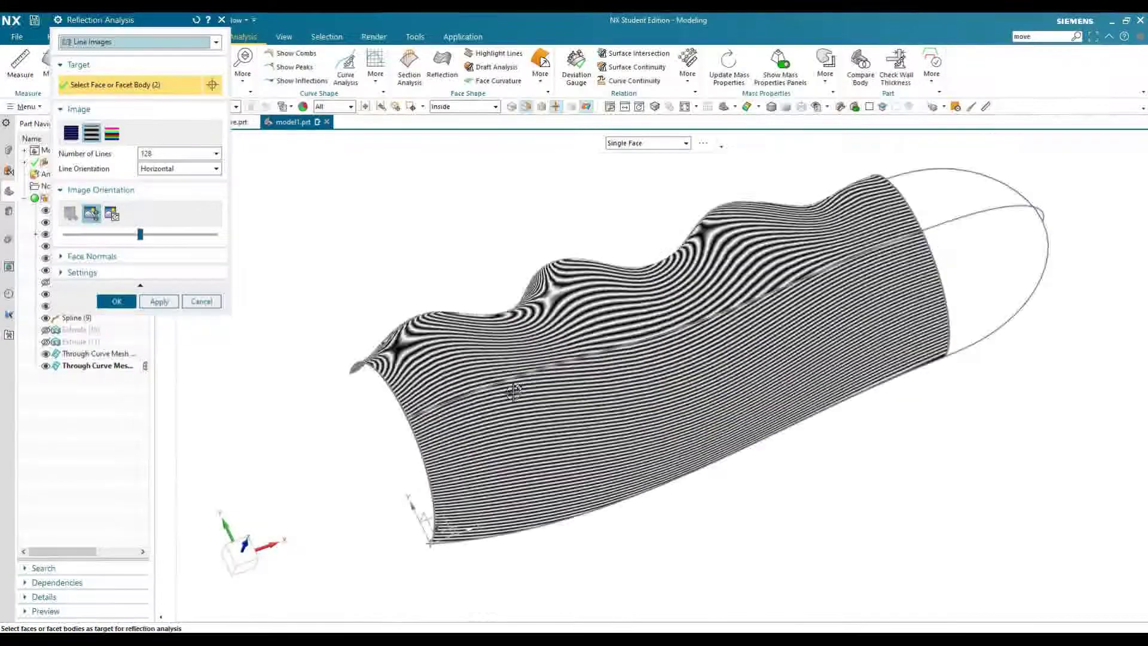
pyautogui.scroll(5, 511, 391)
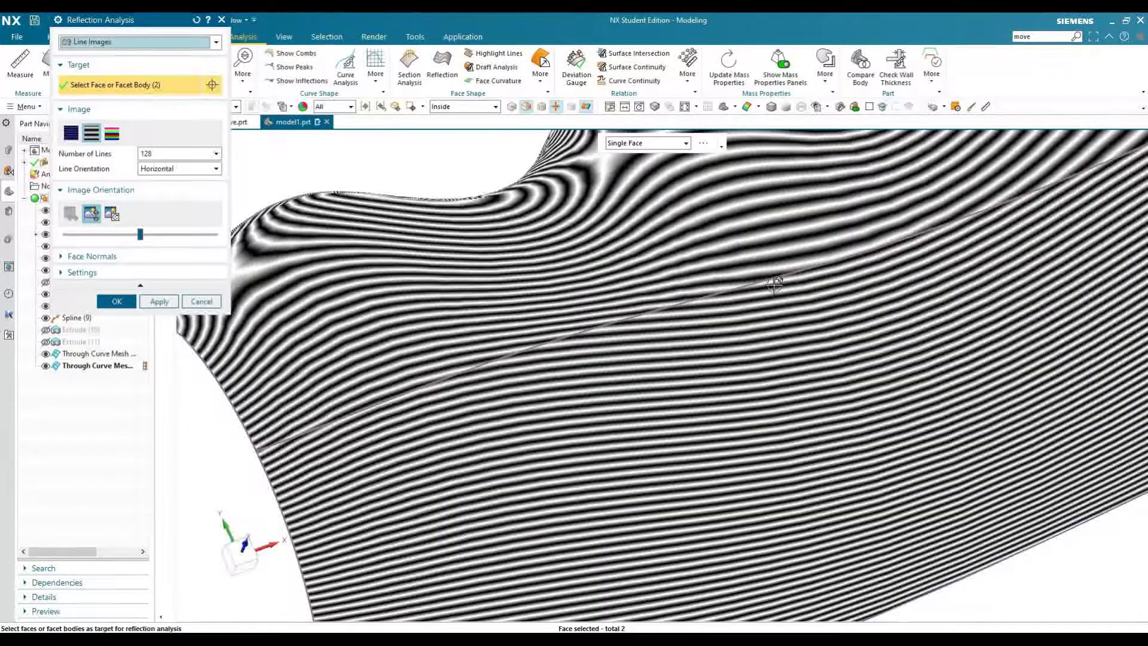
pyautogui.scroll(-4, 775, 282)
pyautogui.moveTo(775, 283)
pyautogui.mouseDown(button='middle')
pyautogui.moveTo(868, 284)
pyautogui.moveTo(900, 269)
pyautogui.moveTo(688, 275)
pyautogui.mouseUp(button='middle')
pyautogui.click(114, 300)
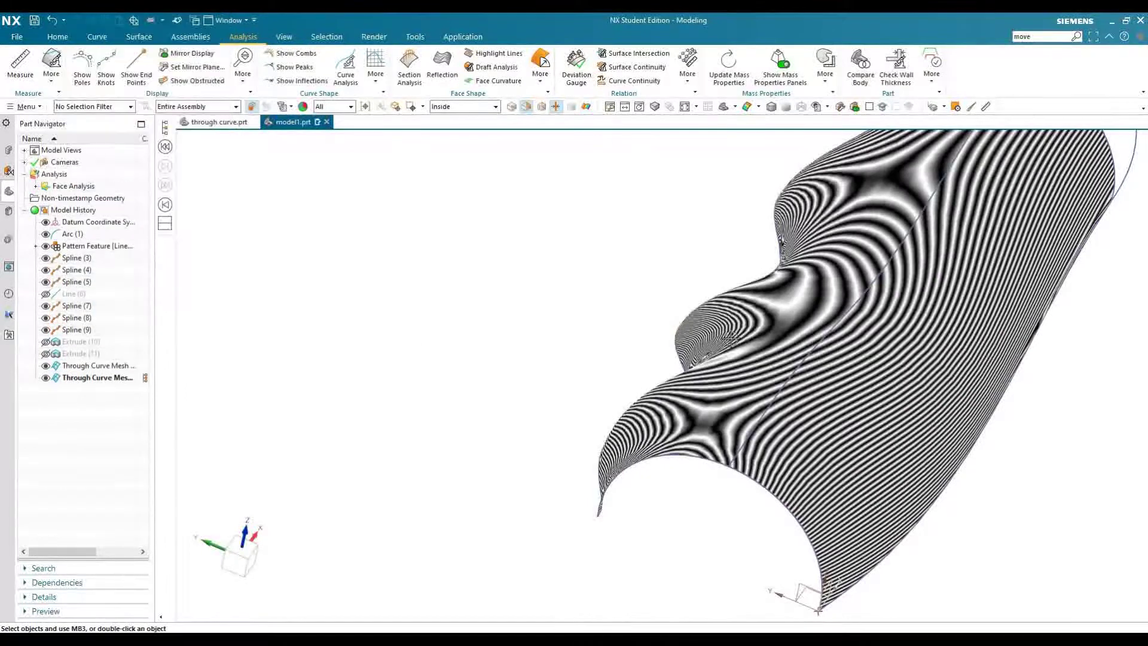
# Mirror both mesh surface features about the existing horizontal datum plane at their lower side edges
pyautogui.scroll(-5, 656, 461)
pyautogui.moveTo(667, 467); pyautogui.dragTo(470, 274, button='middle')
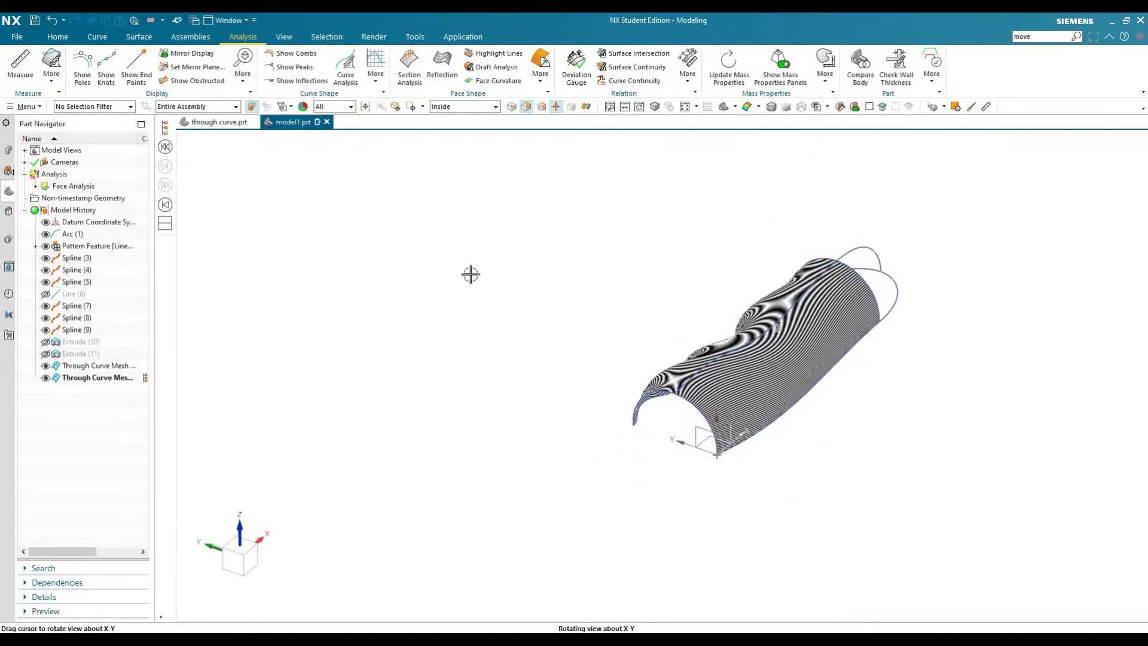
pyautogui.click(60, 37)
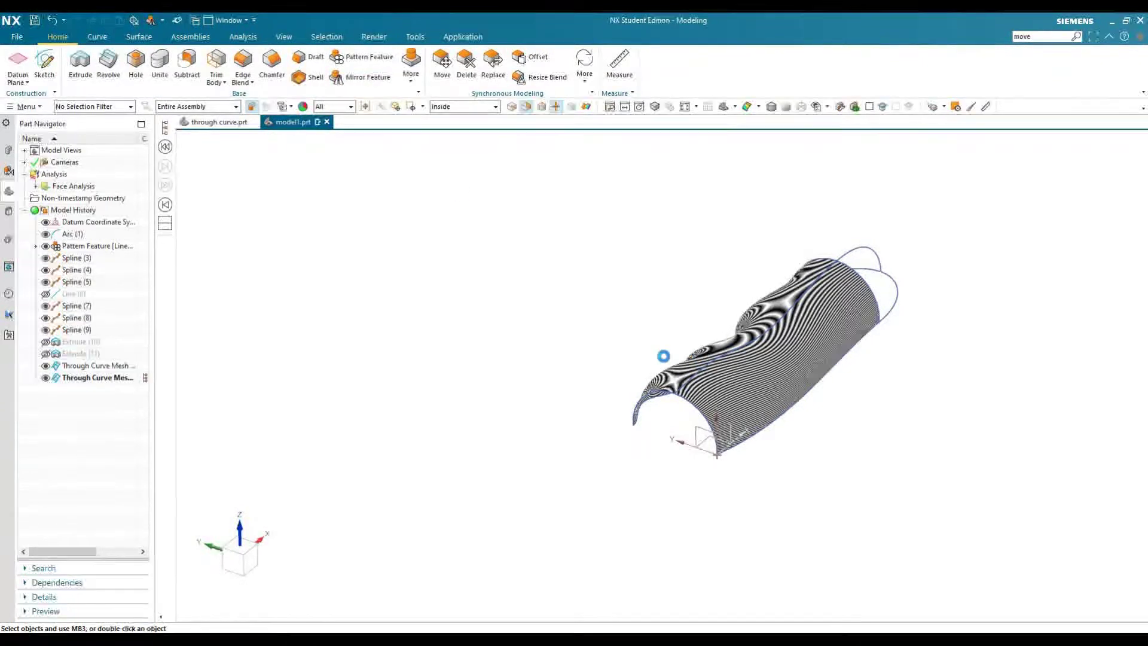
pyautogui.click(752, 390)
pyautogui.click(755, 318)
pyautogui.click(134, 132)
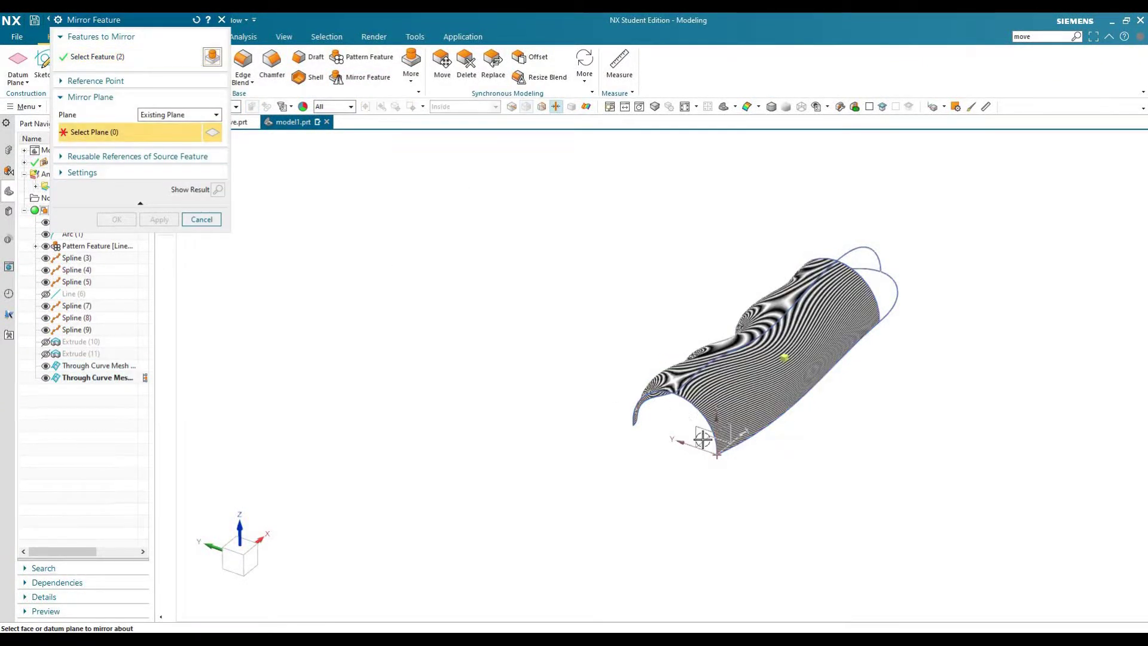
pyautogui.click(501, 392)
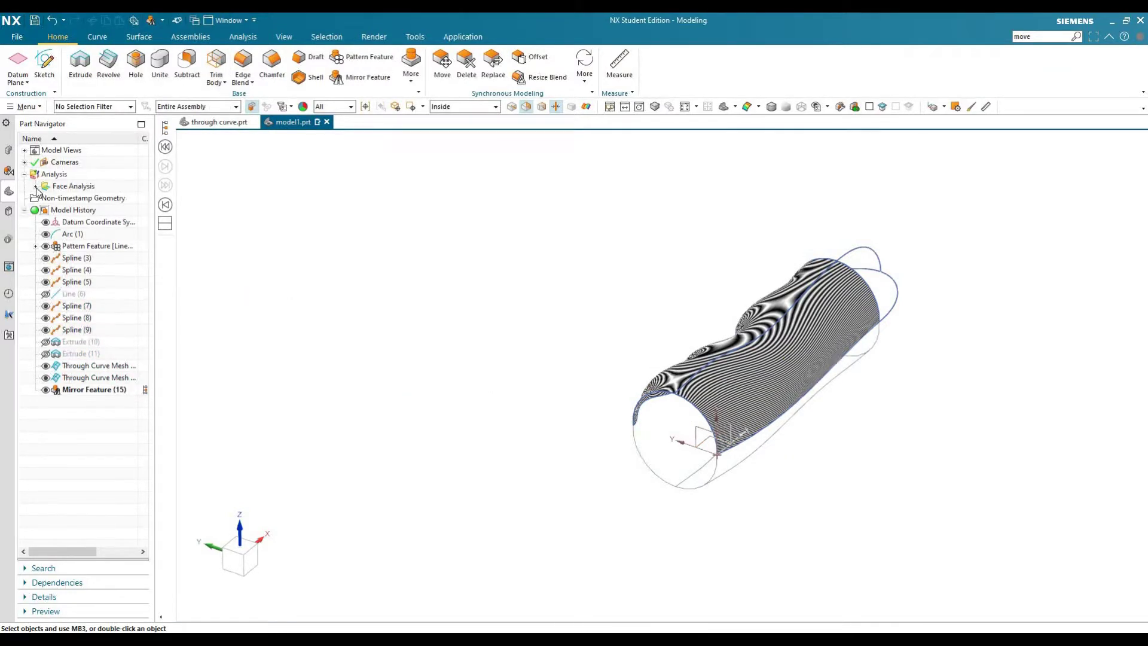
# Edit the existing Reflection Analysis to include the mirrored lower faces
pyautogui.doubleClick(82, 199)
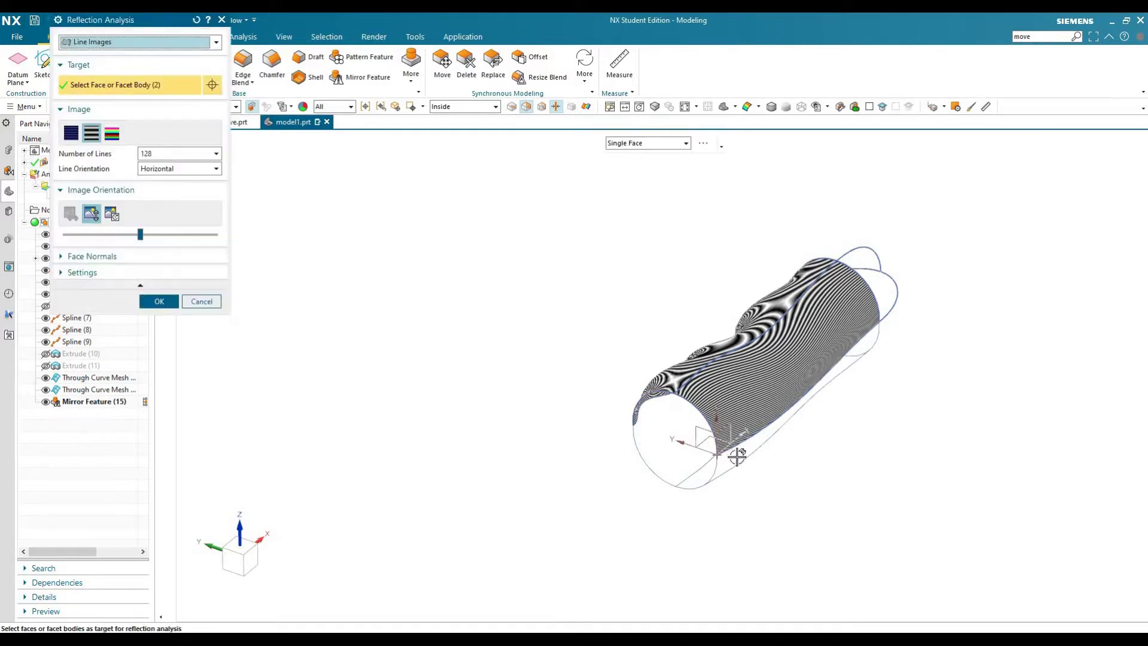
pyautogui.click(669, 453)
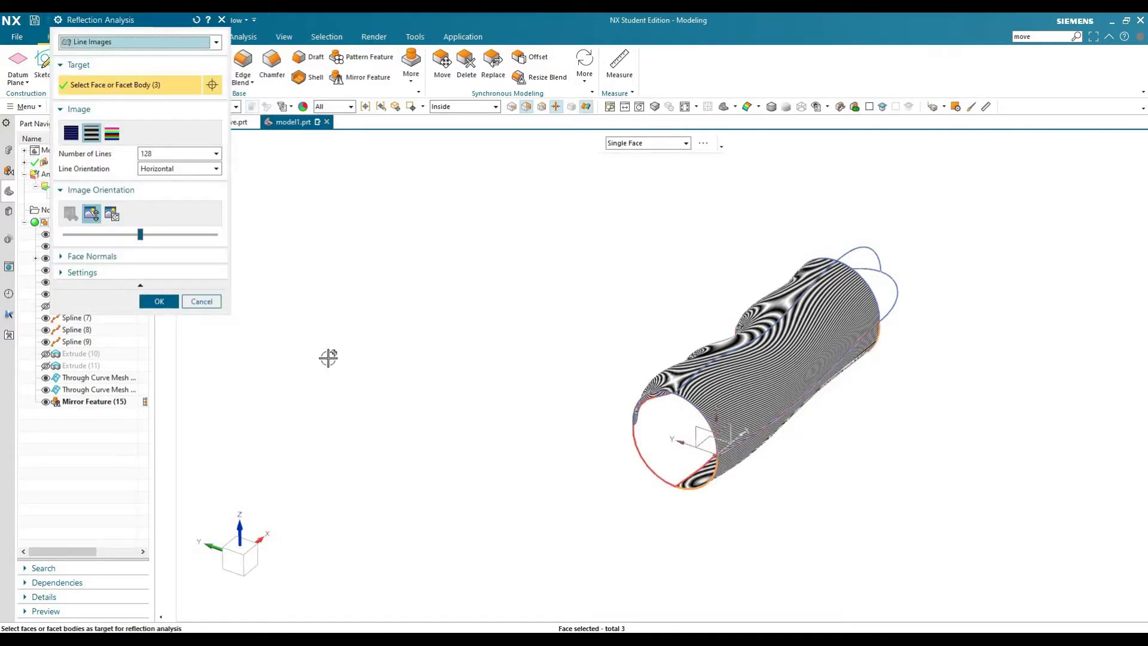
pyautogui.middleClick(630, 410)
# Examine reflection stripe continuity across the seams between the original mesh faces and their mirrored copies
pyautogui.moveTo(736, 429); pyautogui.dragTo(626, 402, button='middle')
pyautogui.scroll(6, 793, 357)
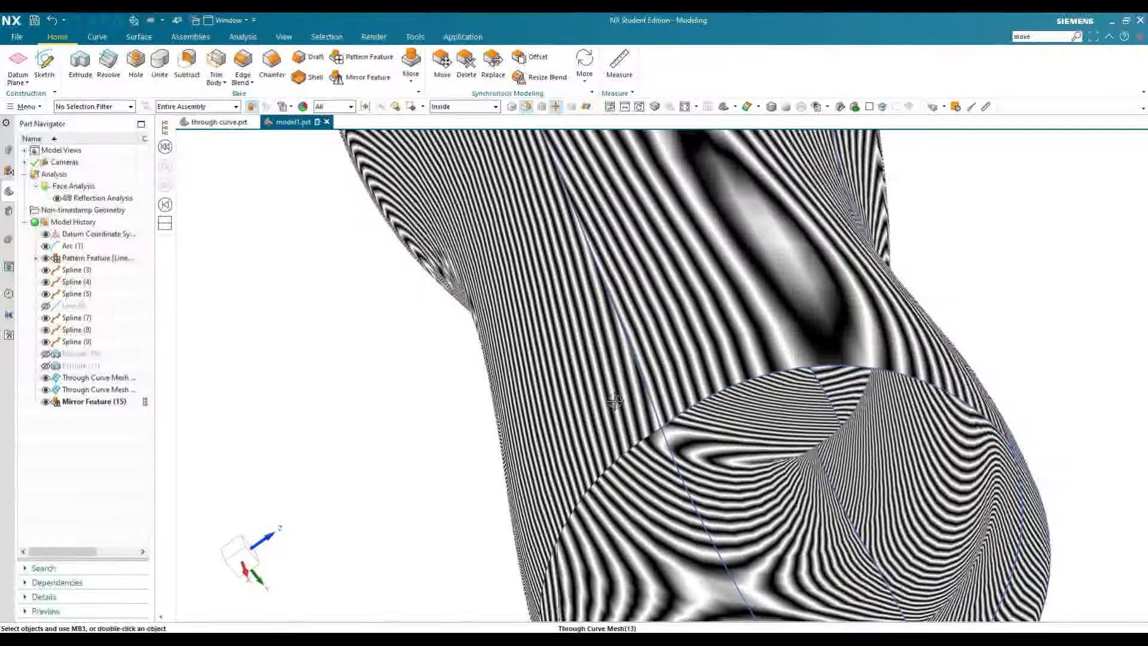
pyautogui.scroll(-6, 635, 454)
pyautogui.moveTo(636, 453); pyautogui.dragTo(648, 397, button='middle')
pyautogui.scroll(6, 640, 397)
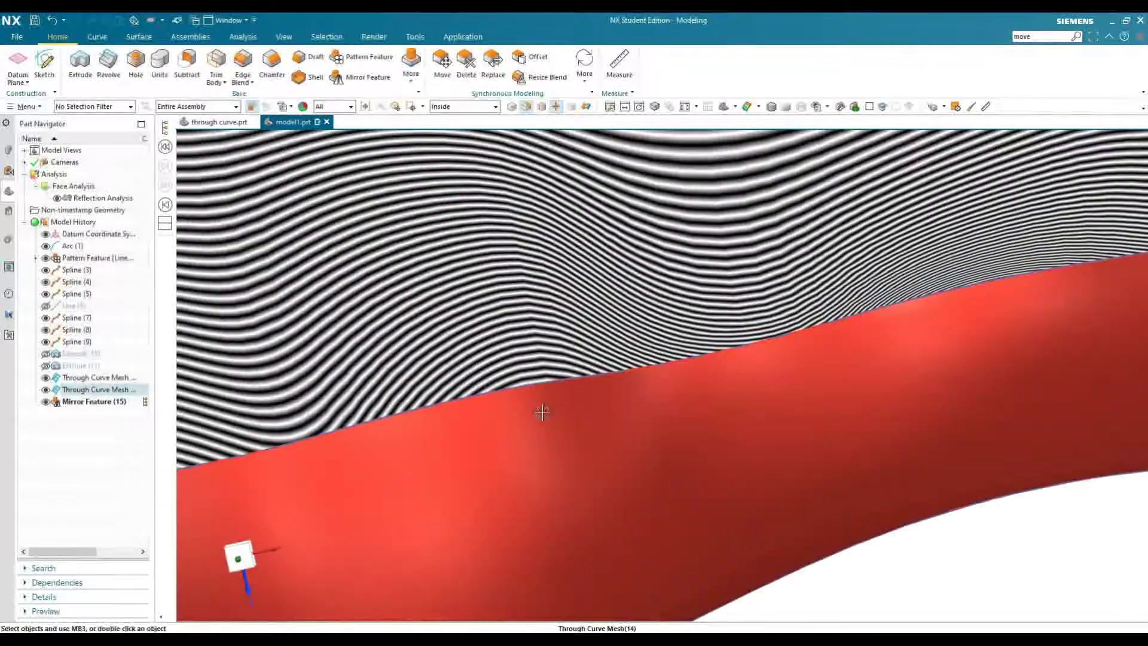
pyautogui.scroll(1, 519, 378)
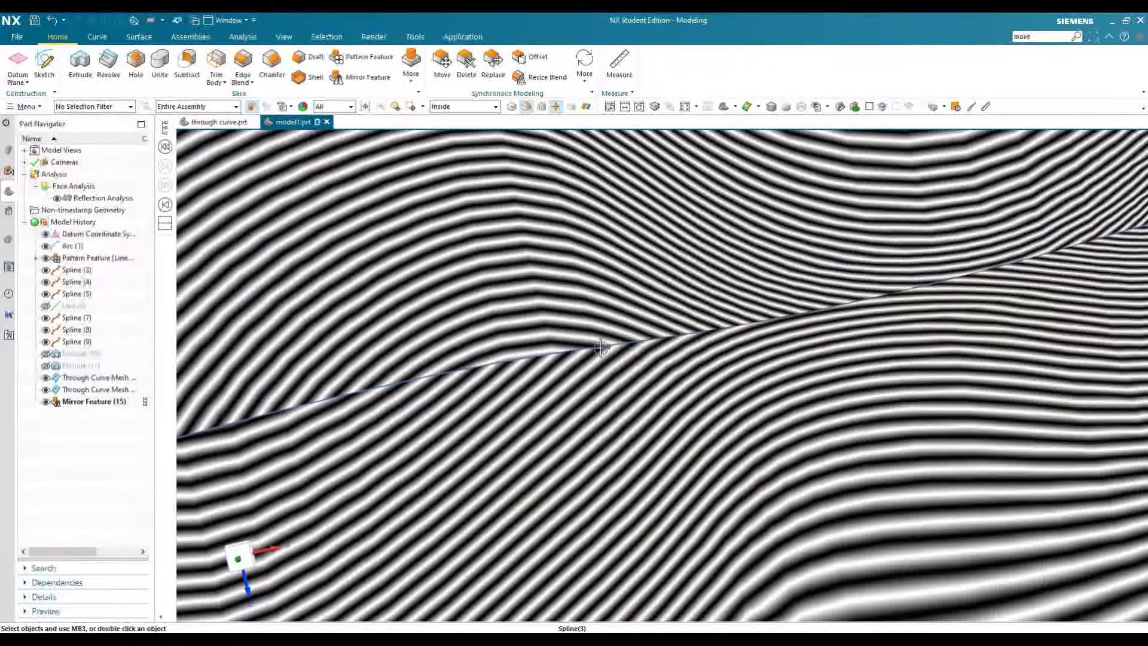
pyautogui.scroll(-6, 591, 396)
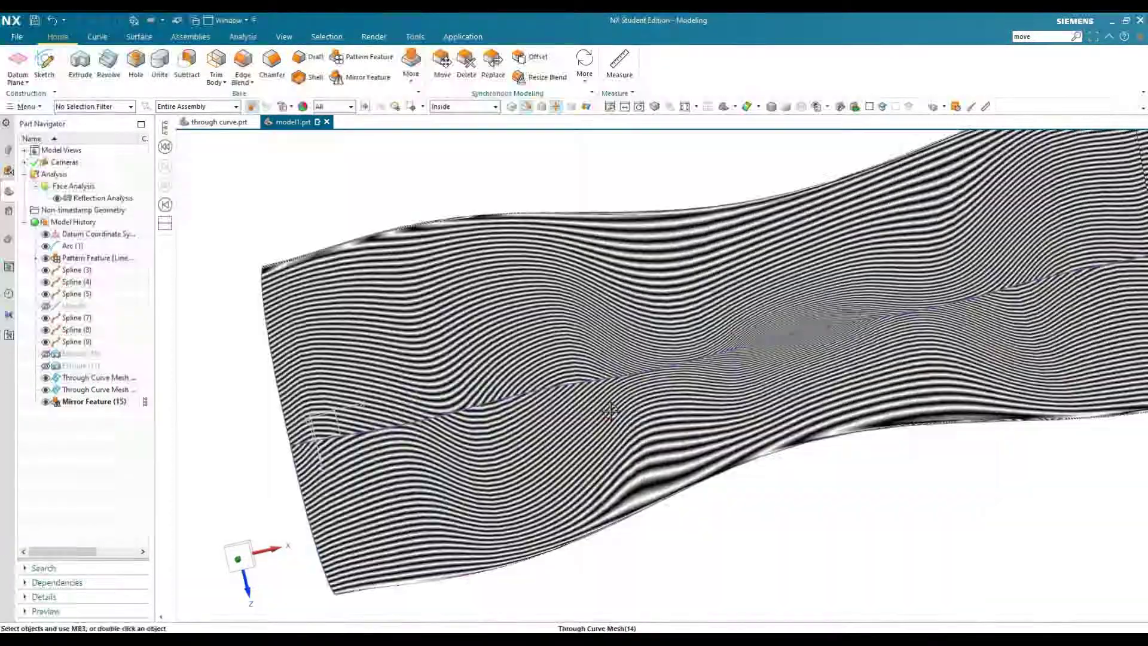
pyautogui.moveTo(712, 395); pyautogui.dragTo(604, 407, button='middle')
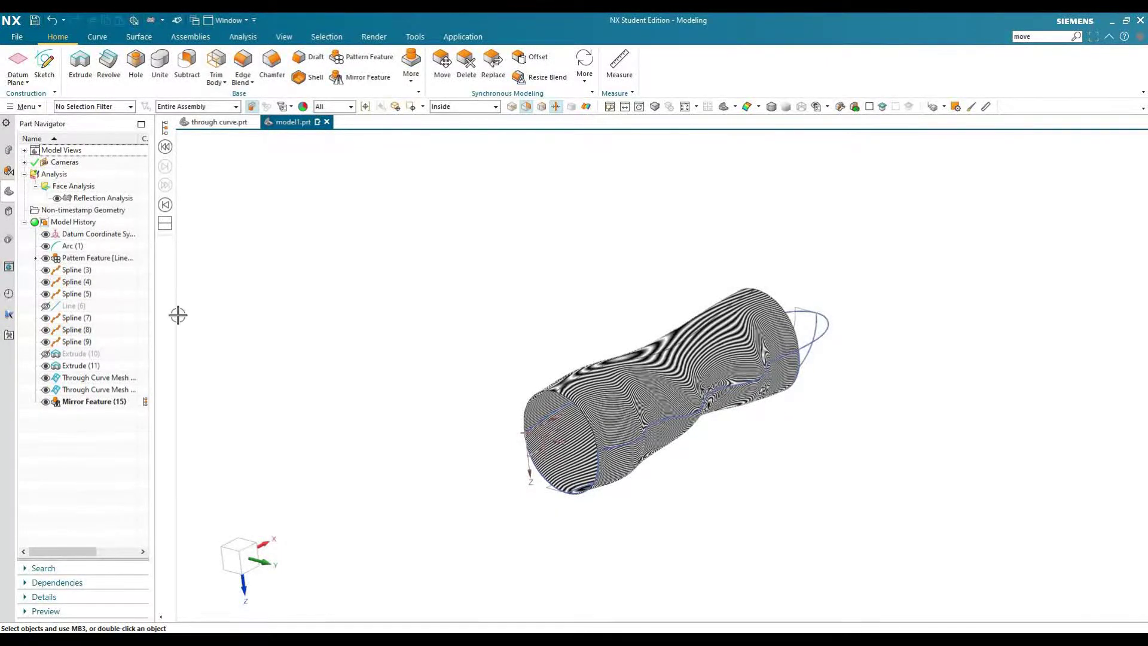
# Display the model shaded with both extruded sheets shown, and roll the history back to the first mesh surface
pyautogui.click(772, 108)
pyautogui.moveTo(687, 442)
pyautogui.mouseDown(button='middle')
pyautogui.moveTo(596, 341)
pyautogui.moveTo(630, 338)
pyautogui.moveTo(597, 313)
pyautogui.moveTo(293, 364)
pyautogui.mouseUp(button='middle')
pyautogui.moveTo(144, 398); pyautogui.dragTo(145, 377)
pyautogui.moveTo(559, 397); pyautogui.dragTo(725, 431, button='middle')
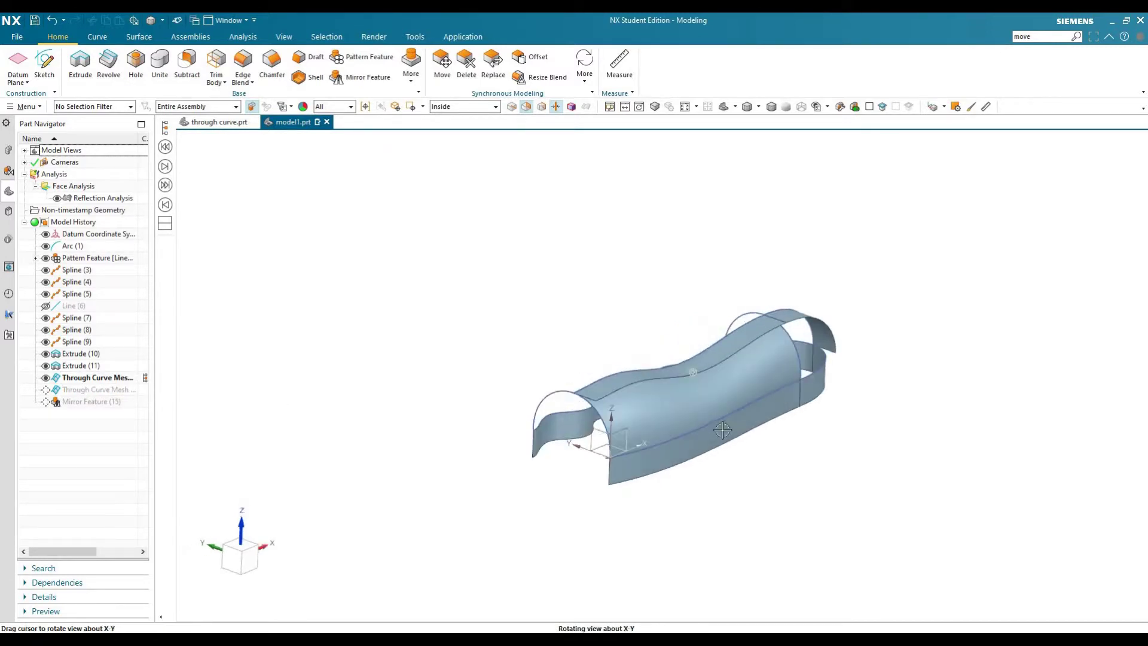
pyautogui.scroll(2, 702, 440)
# Change the object colour of the upper and lower extruded sheets to yellow
pyautogui.click(641, 450)
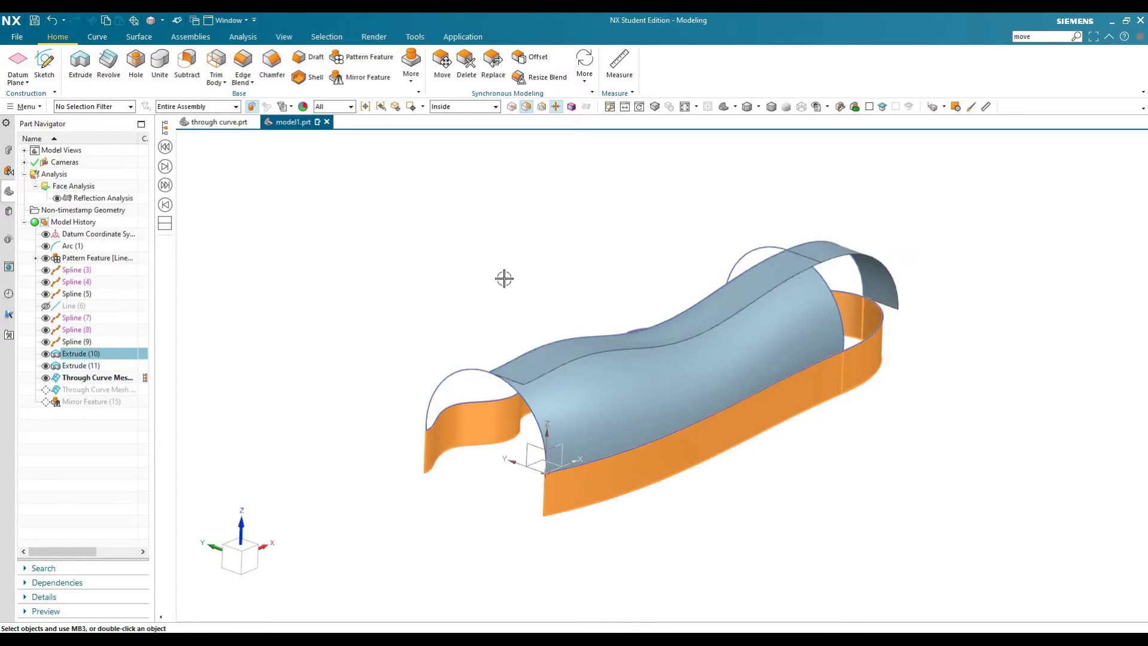
pyautogui.click(970, 107)
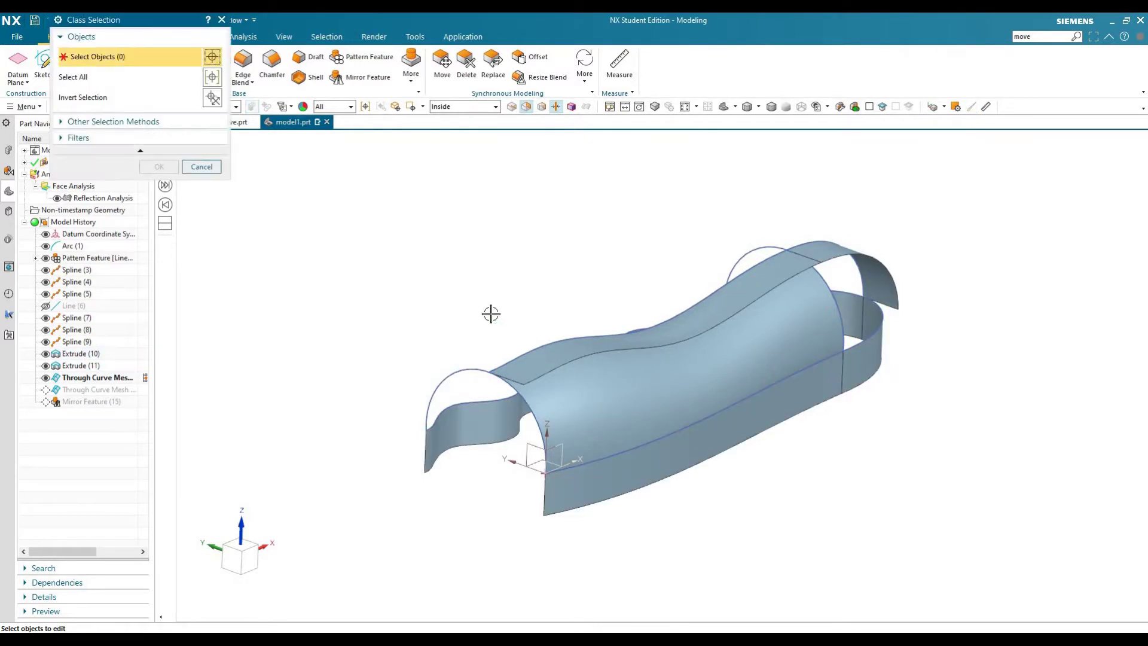
pyautogui.click(730, 308)
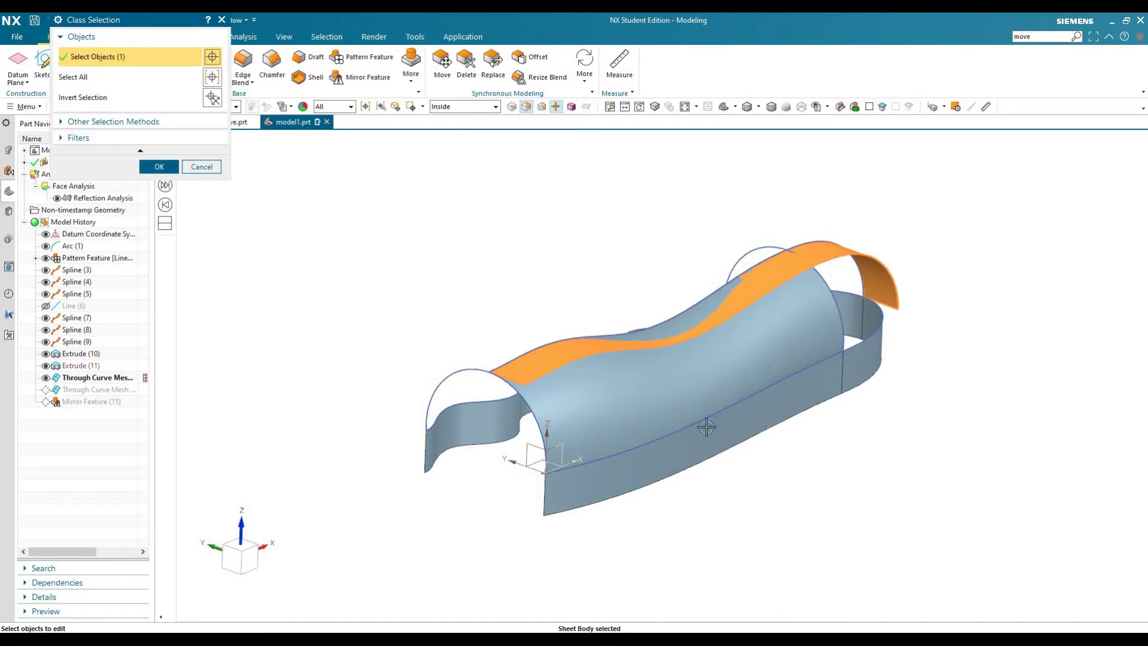
pyautogui.click(704, 423)
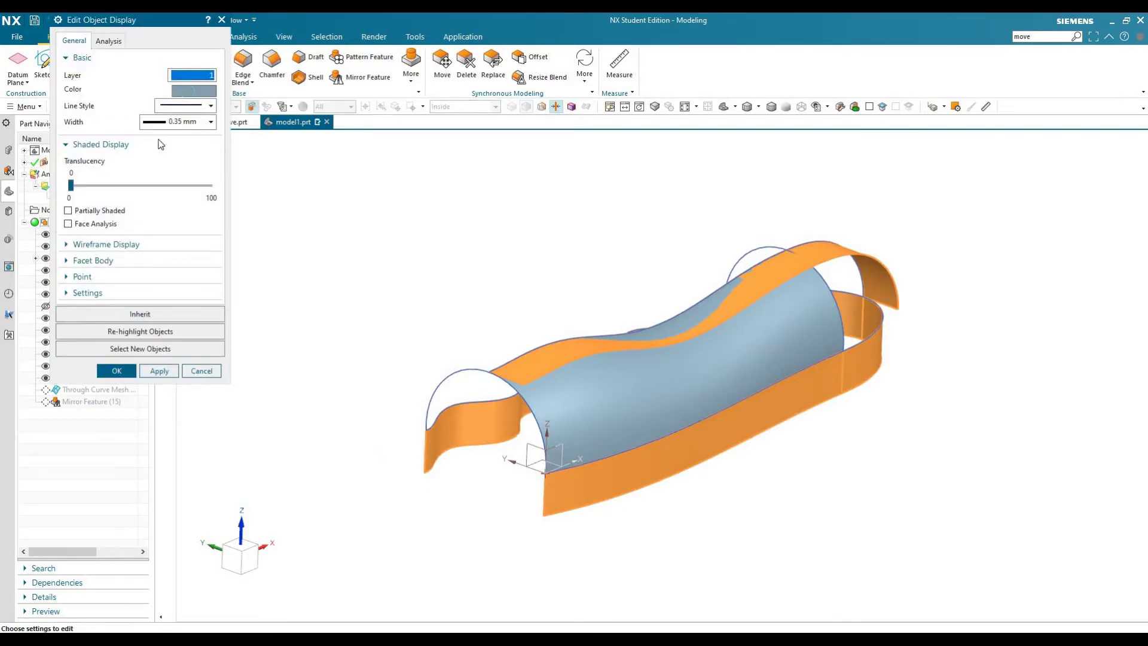
pyautogui.click(187, 88)
pyautogui.click(153, 406)
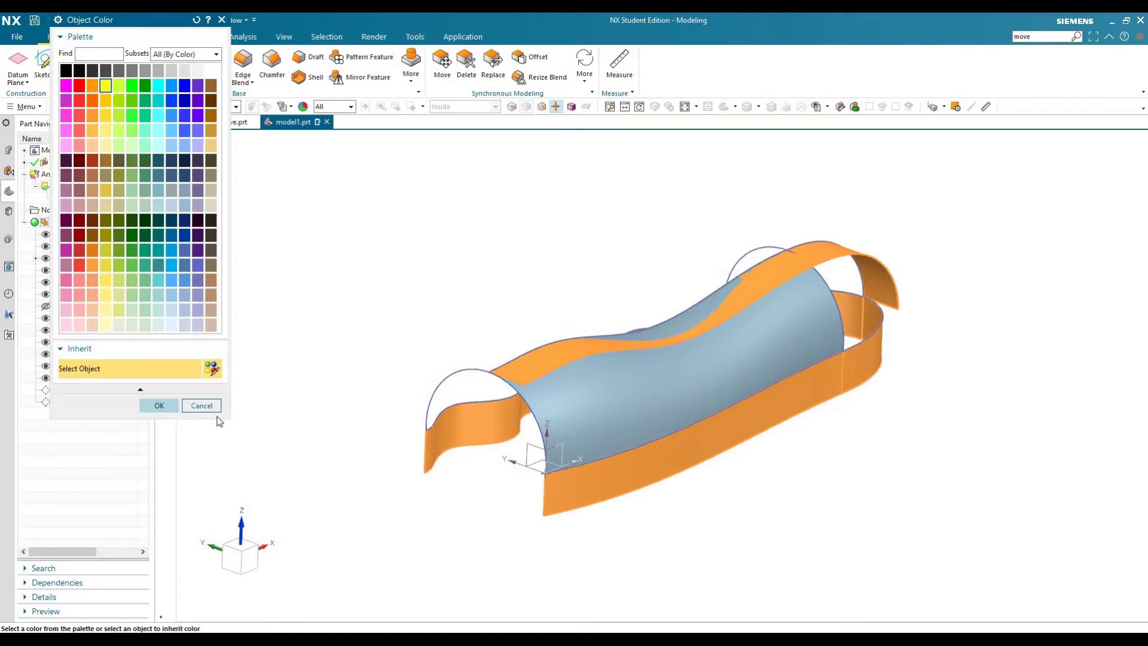
pyautogui.click(159, 370)
pyautogui.middleClick(421, 437)
pyautogui.moveTo(448, 474); pyautogui.dragTo(686, 360, button='middle')
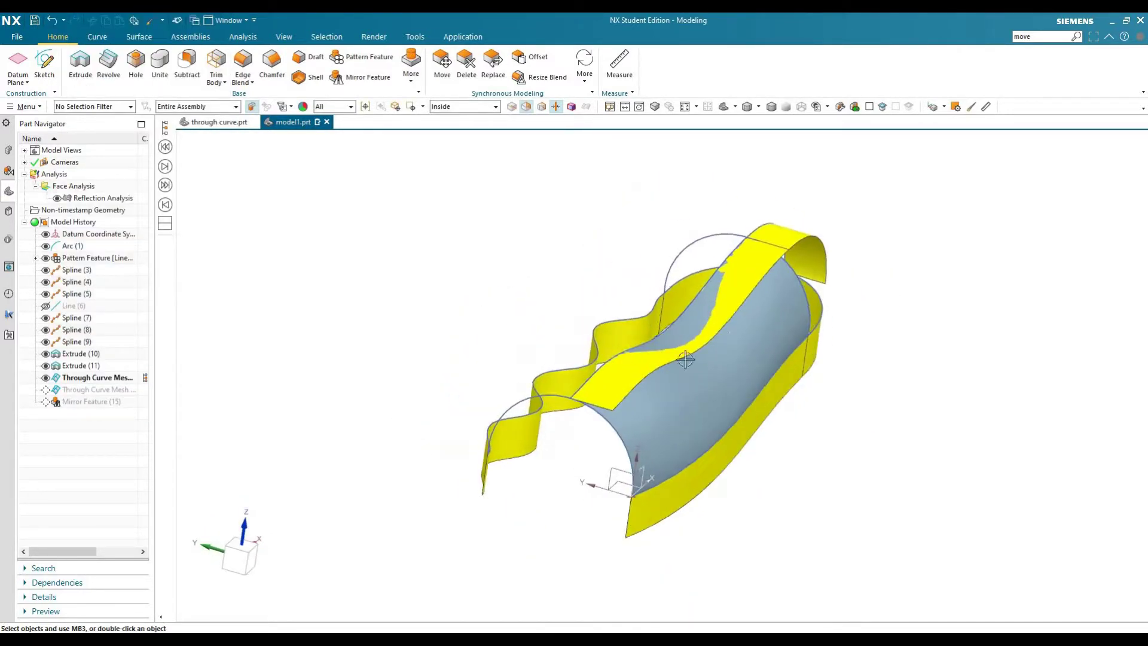
pyautogui.scroll(-2, 546, 430)
pyautogui.moveTo(546, 431); pyautogui.dragTo(549, 446, button='middle')
pyautogui.scroll(2, 546, 440)
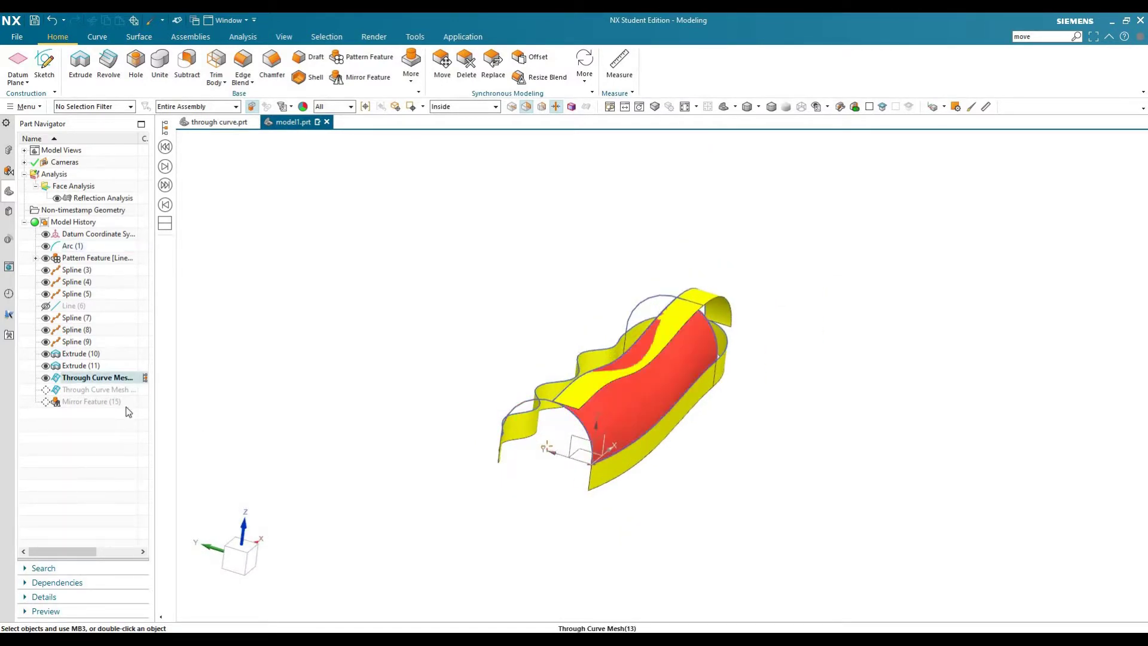
# Edit the first mesh surface, setting First Cross continuity to G1 (Tangent) with the lower extruded sheet's faces as its constraint
pyautogui.doubleClick(118, 377)
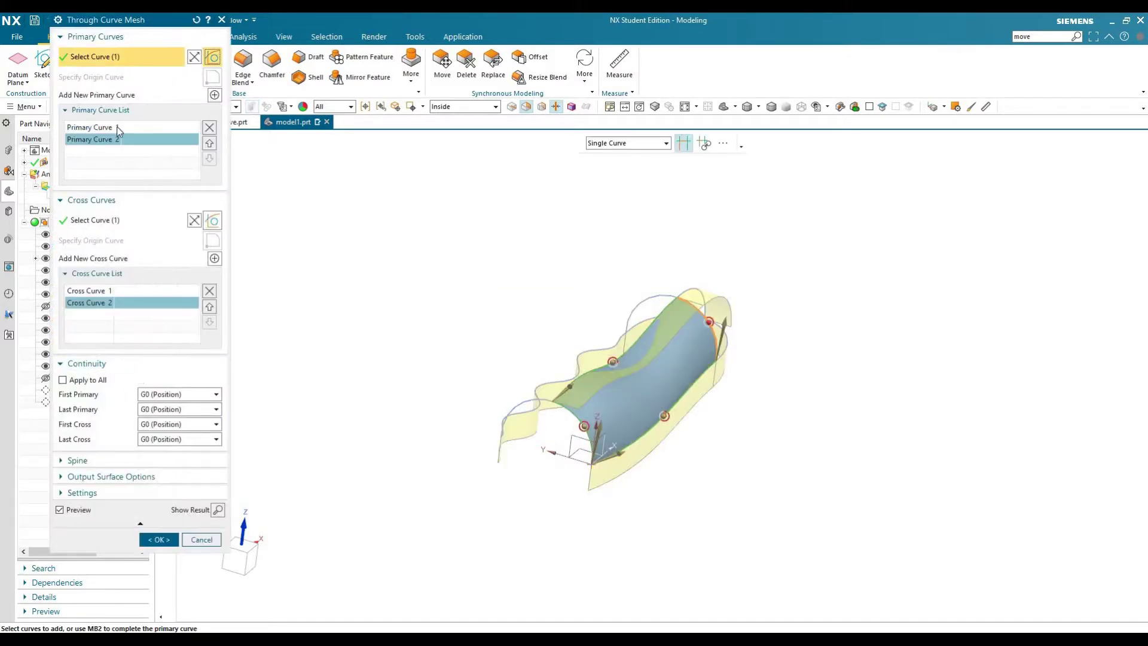
pyautogui.click(118, 127)
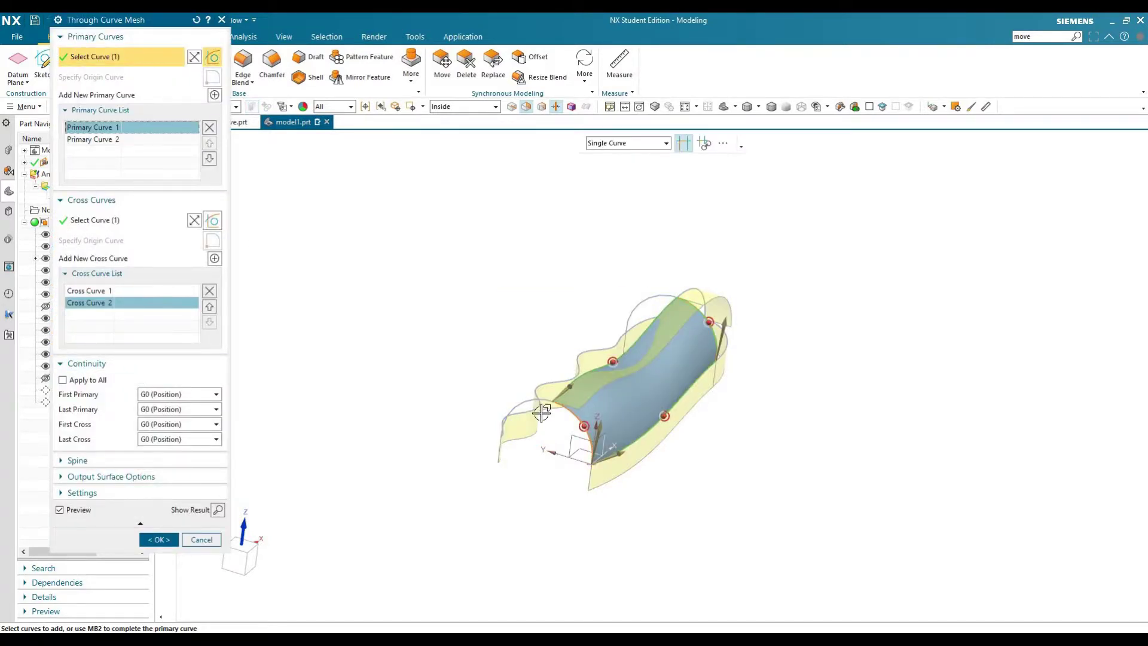
pyautogui.click(111, 140)
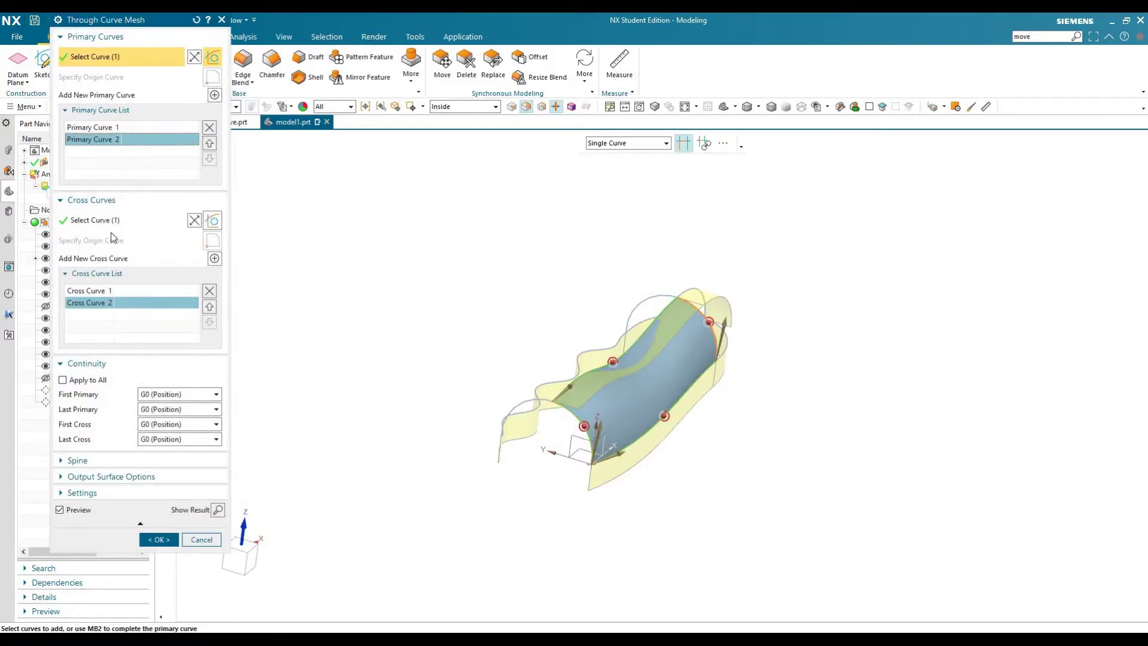
pyautogui.click(117, 291)
pyautogui.scroll(3, 672, 465)
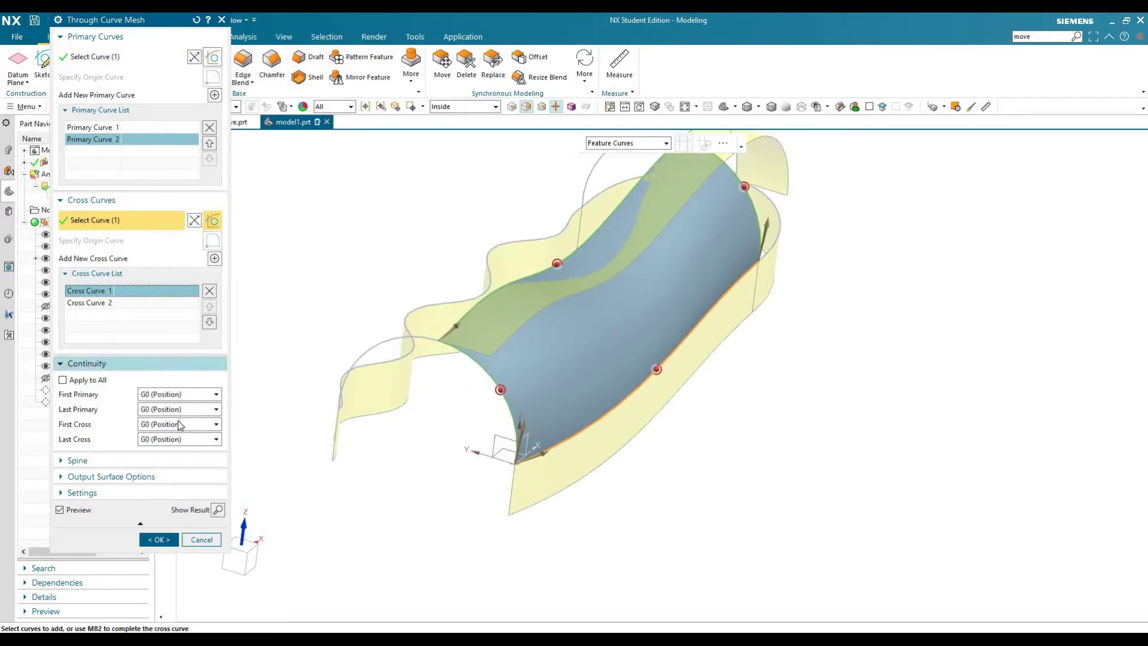
pyautogui.click(180, 424)
pyautogui.click(161, 448)
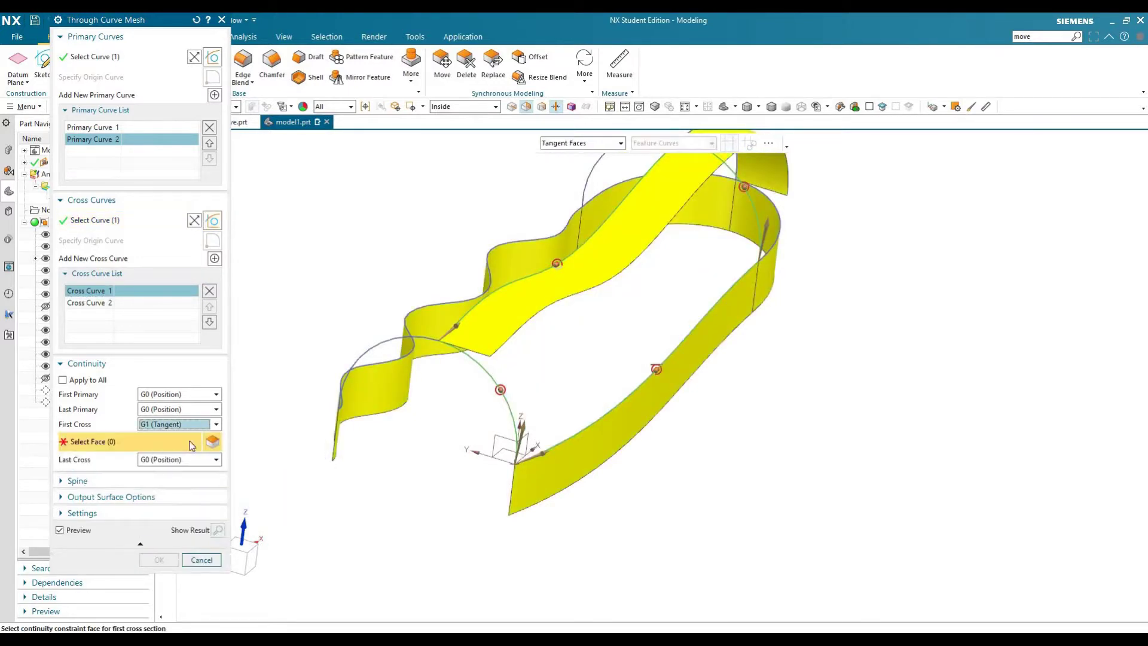
pyautogui.click(559, 459)
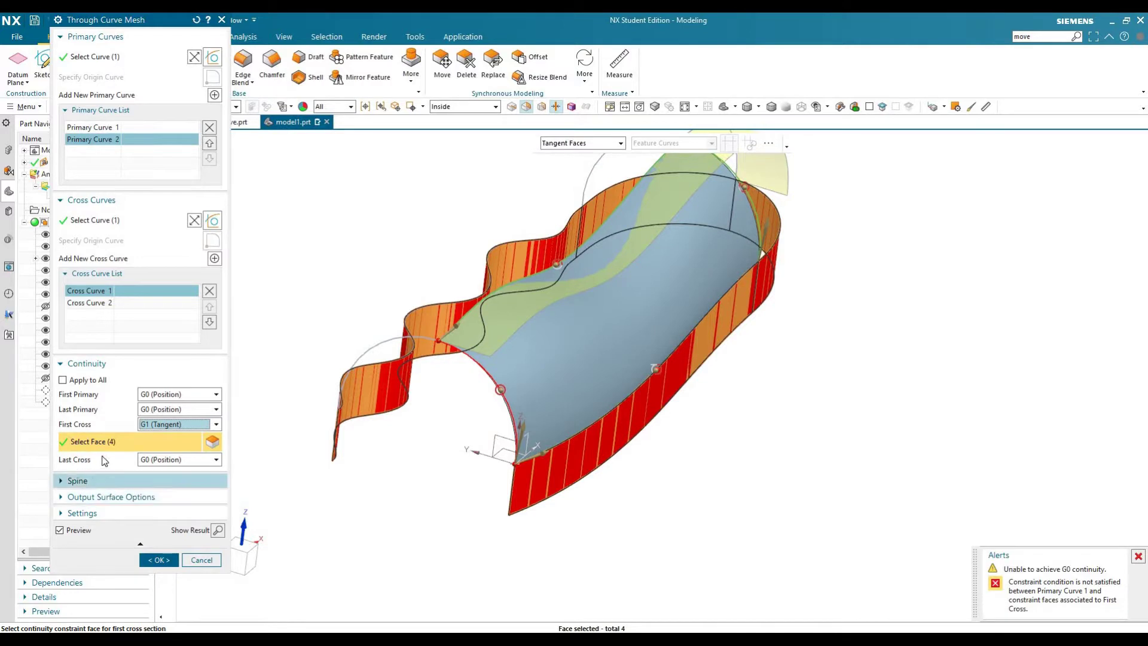
# Set the first mesh's Last Cross continuity to G1 (Tangent) with the upper extruded sheet's faces, and accept the edit
pyautogui.click(170, 465)
pyautogui.click(161, 482)
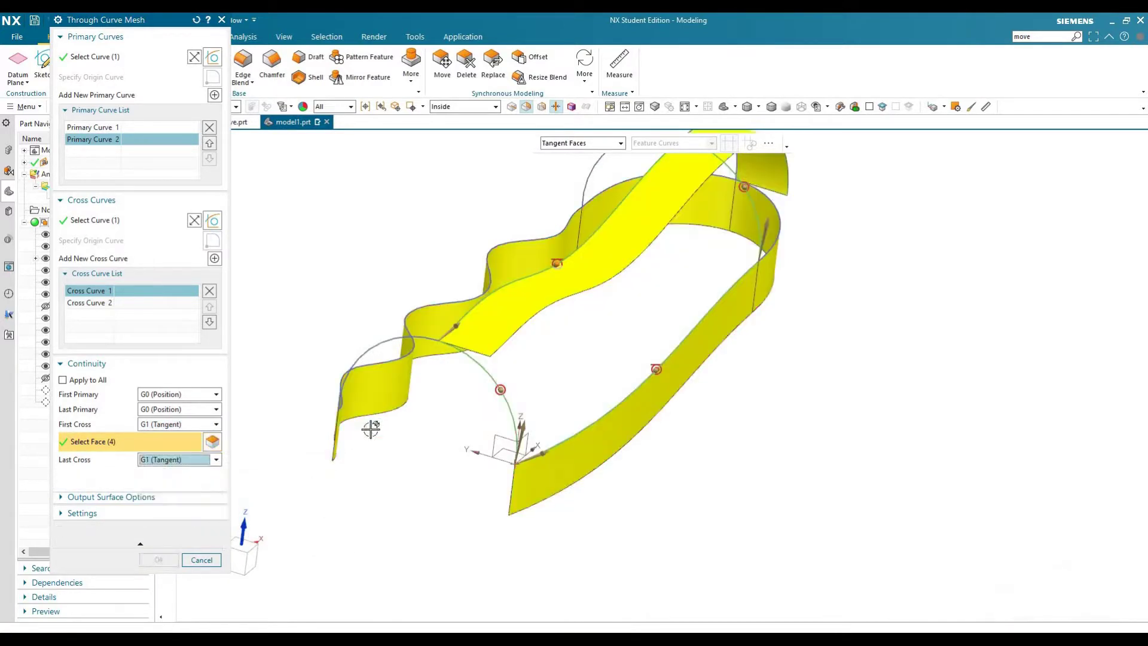
pyautogui.click(501, 325)
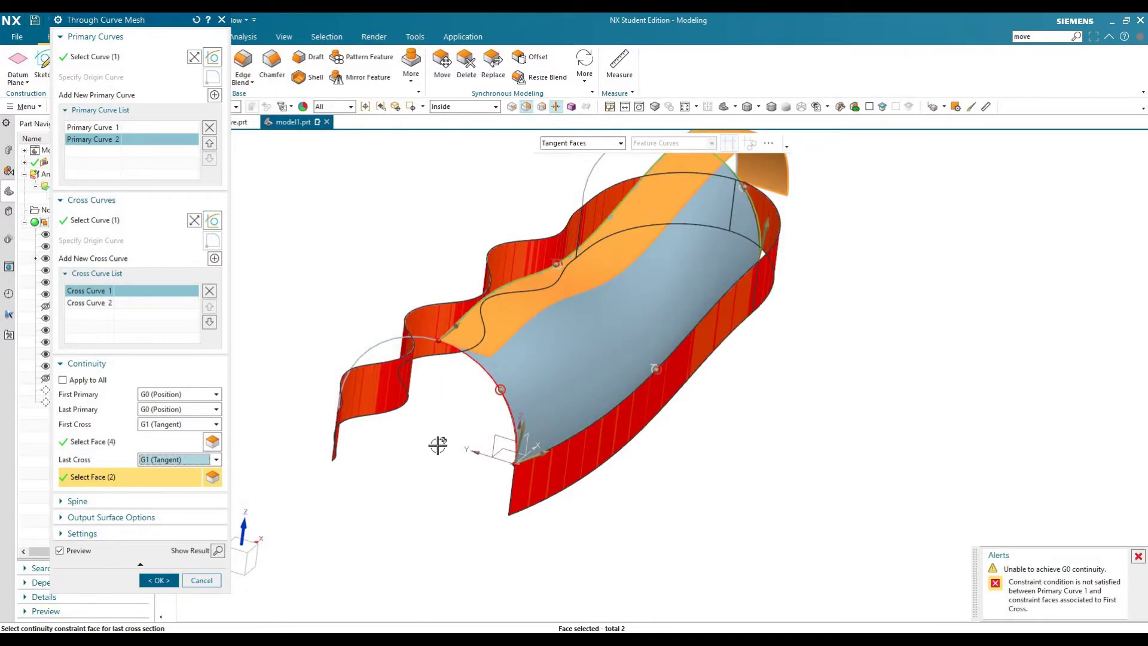
pyautogui.scroll(-2, 439, 443)
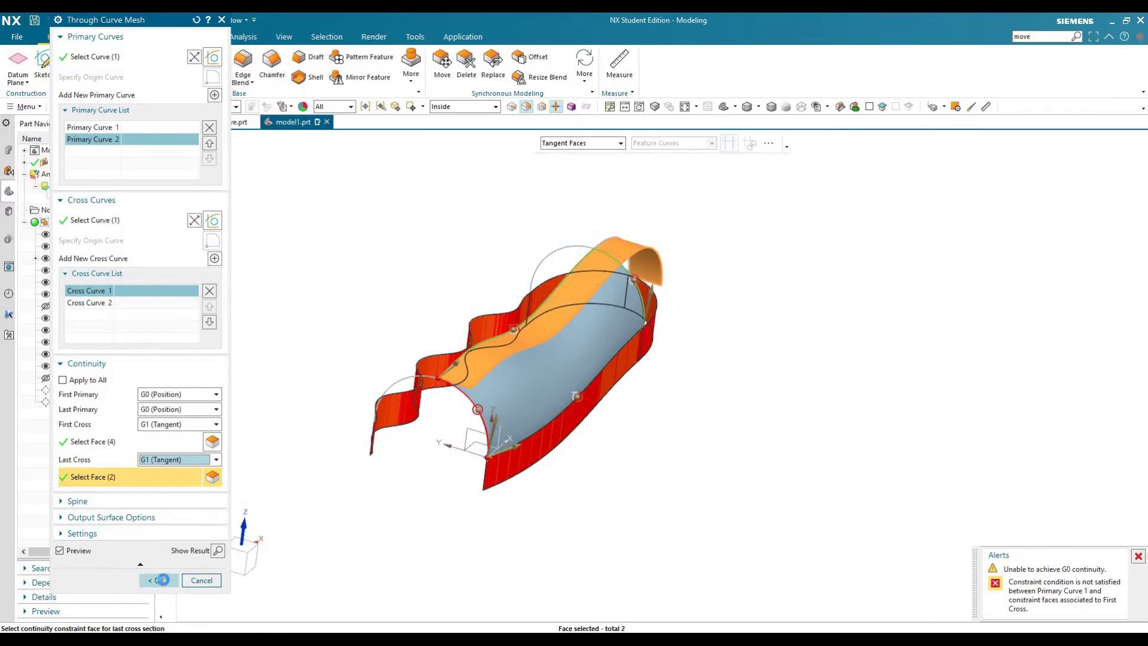
pyautogui.click(161, 580)
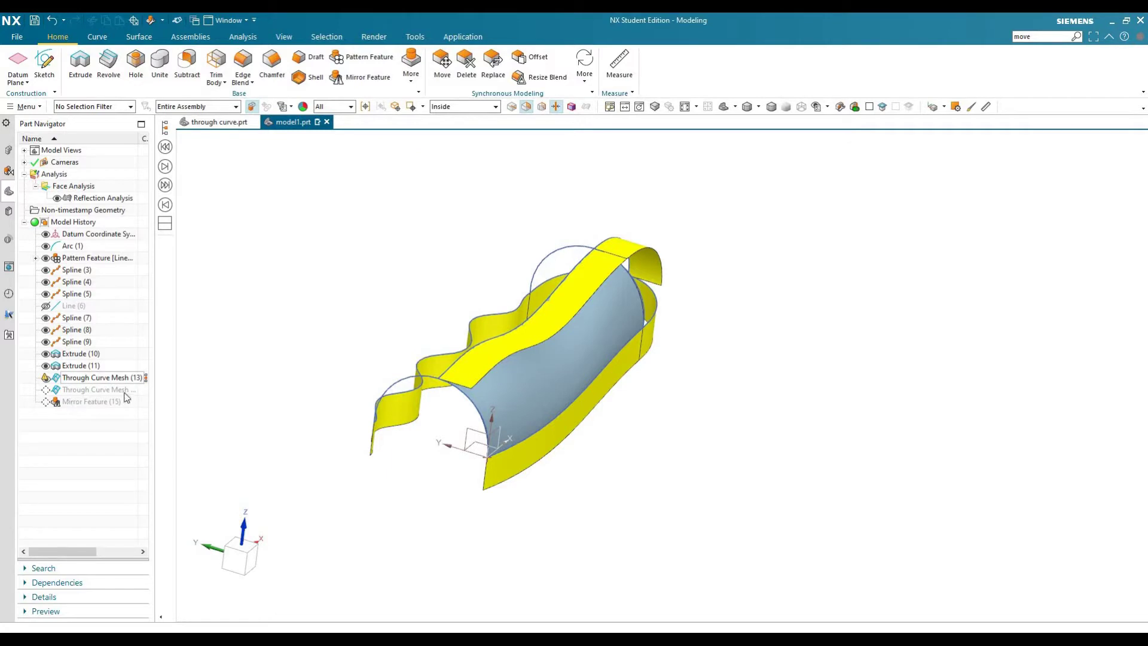
# Edit the second mesh surface, setting Last Cross continuity to G1 (Tangent) with the wavy lower extruded sheet's faces, and accept the edit
pyautogui.doubleClick(96, 389)
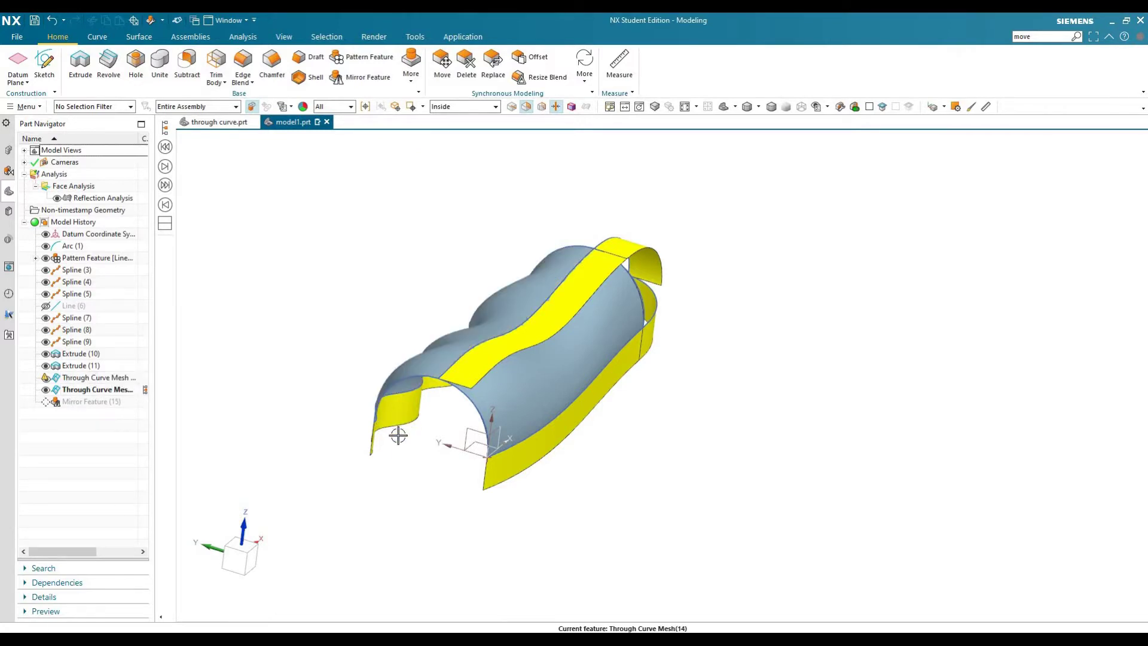
pyautogui.moveTo(411, 436); pyautogui.dragTo(417, 450, button='middle')
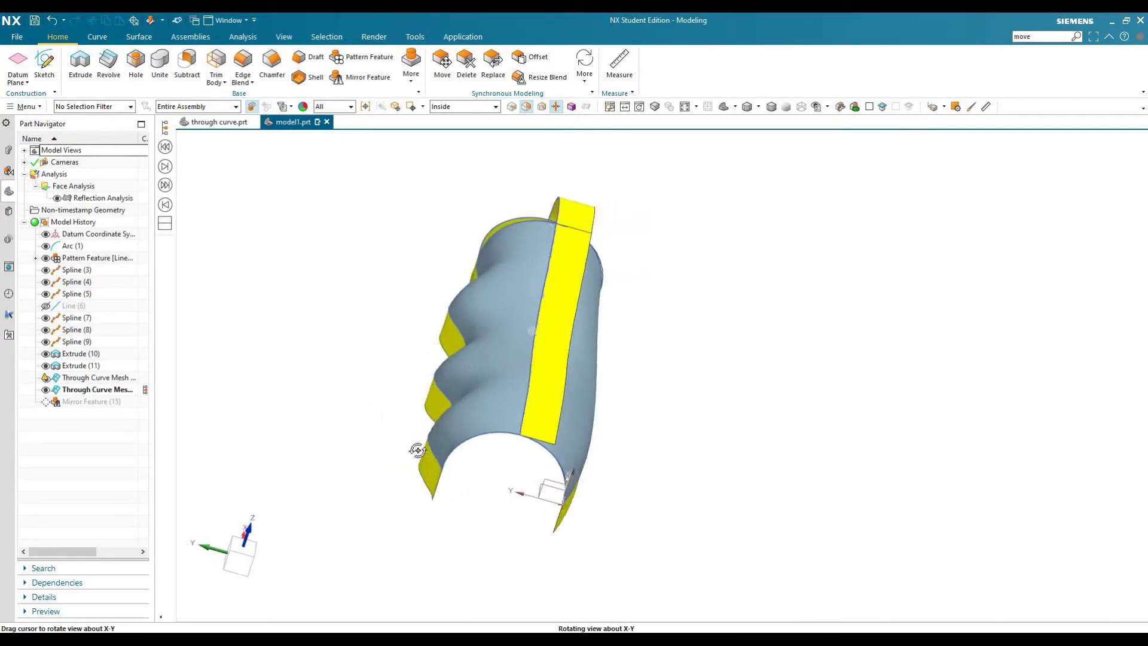
pyautogui.doubleClick(114, 389)
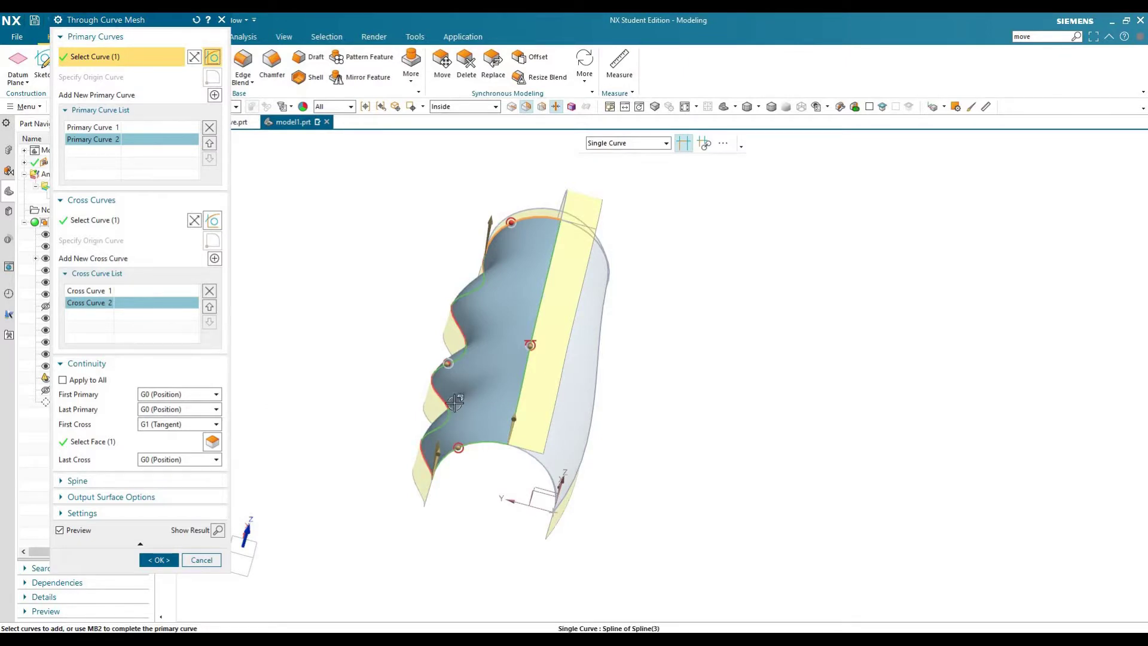
pyautogui.click(103, 292)
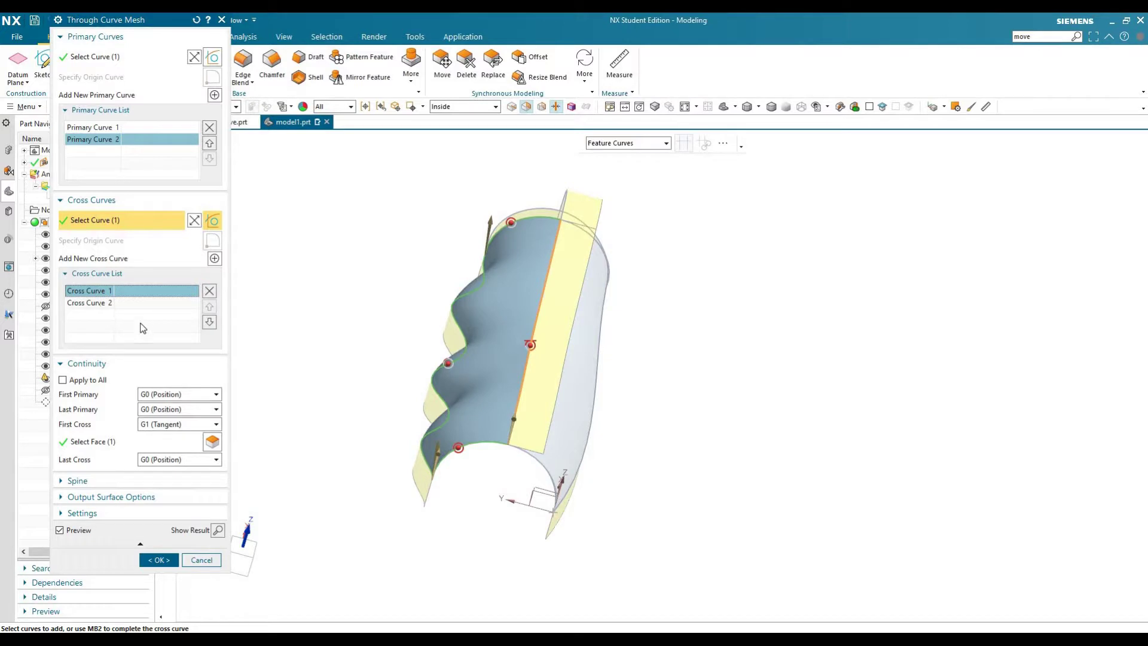
pyautogui.click(134, 303)
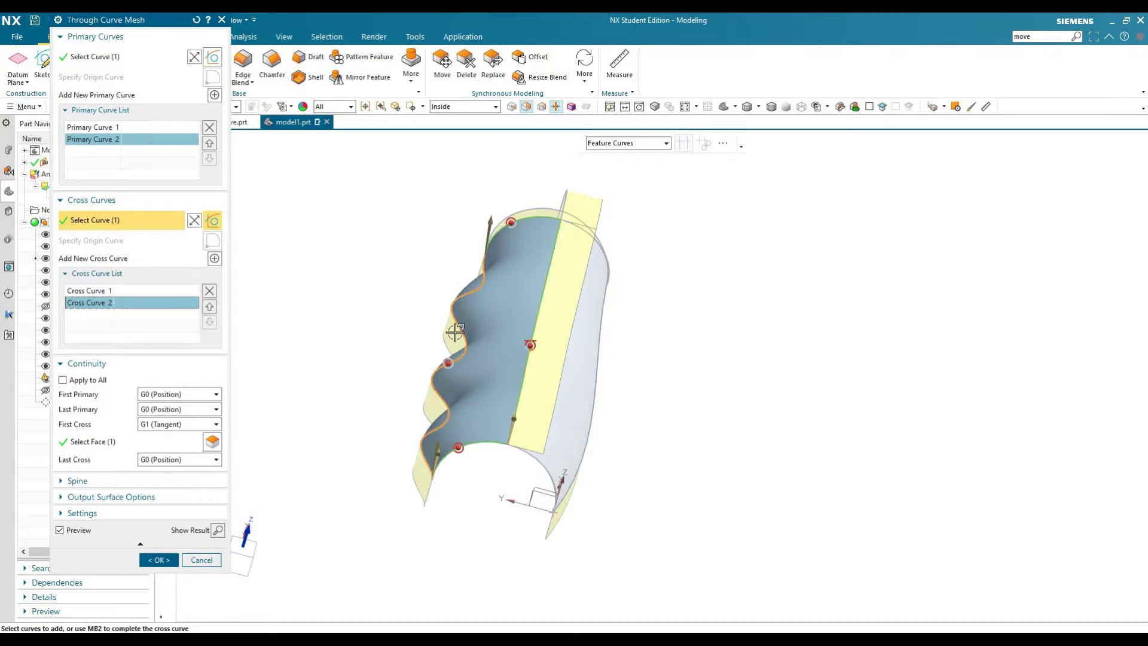
pyautogui.click(175, 459)
pyautogui.click(167, 482)
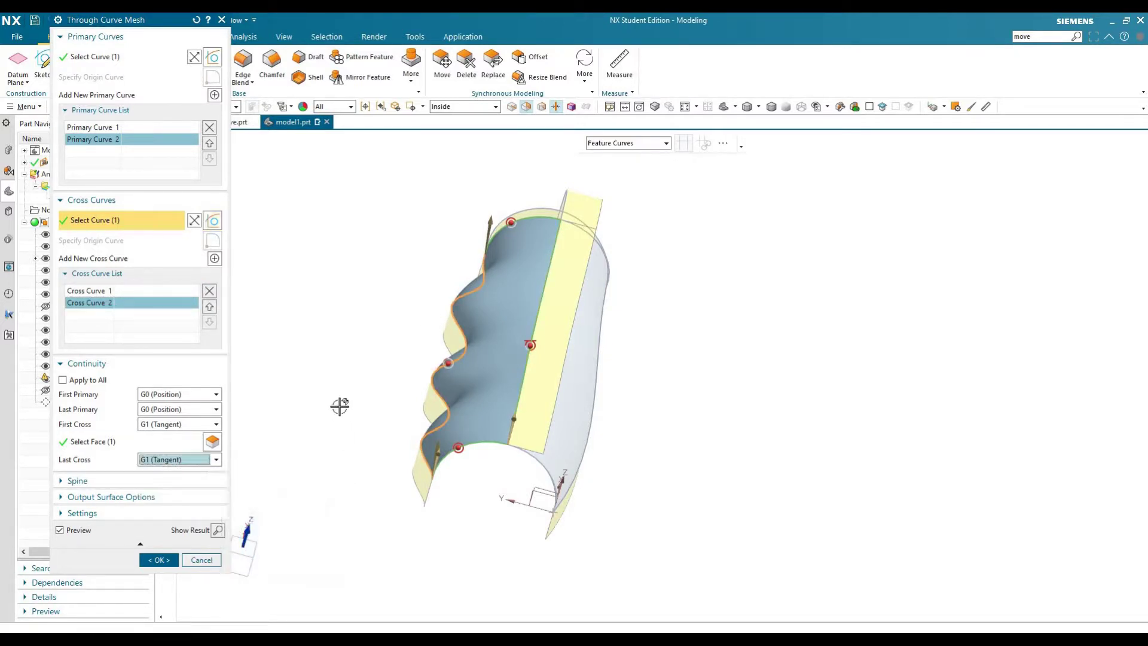
pyautogui.moveTo(357, 372); pyautogui.dragTo(387, 393, button='middle')
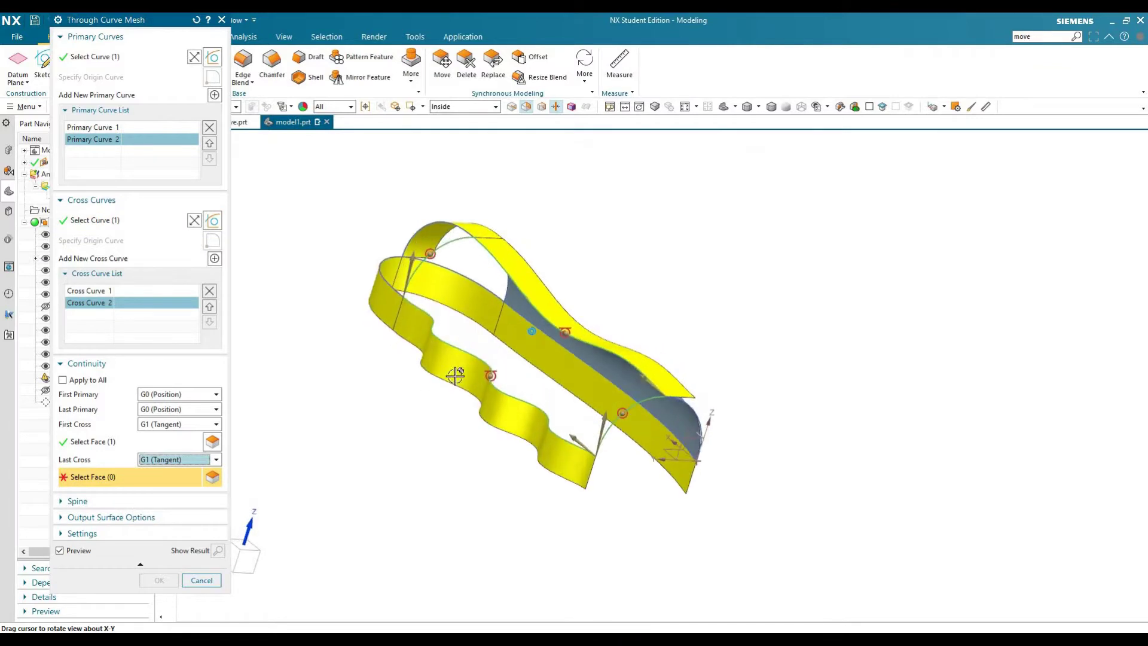
pyautogui.click(388, 392)
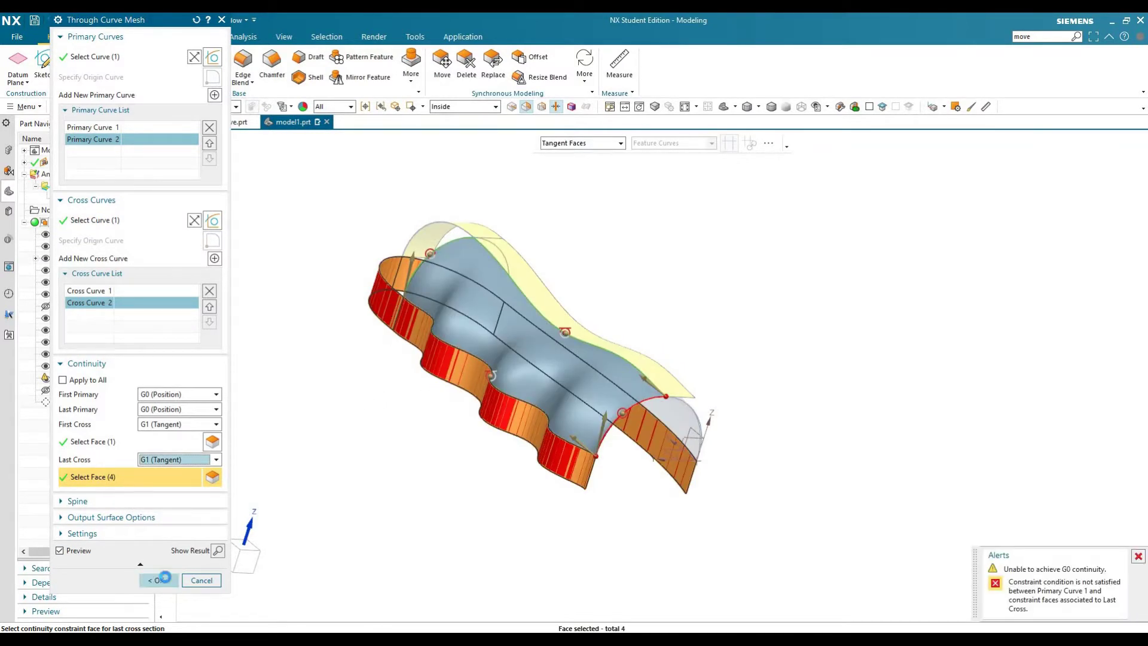
pyautogui.click(163, 579)
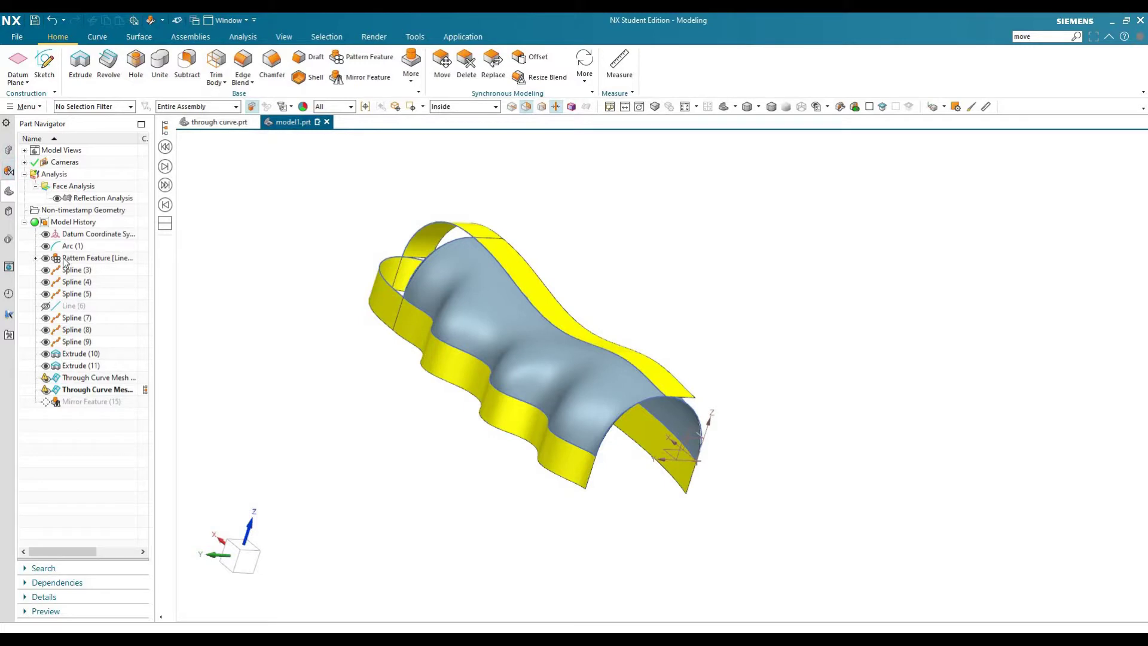
# Hide the arc, line pattern, splines 3 to 5 and both extruded sheets, and make the mirror feature the current feature
pyautogui.click(46, 270)
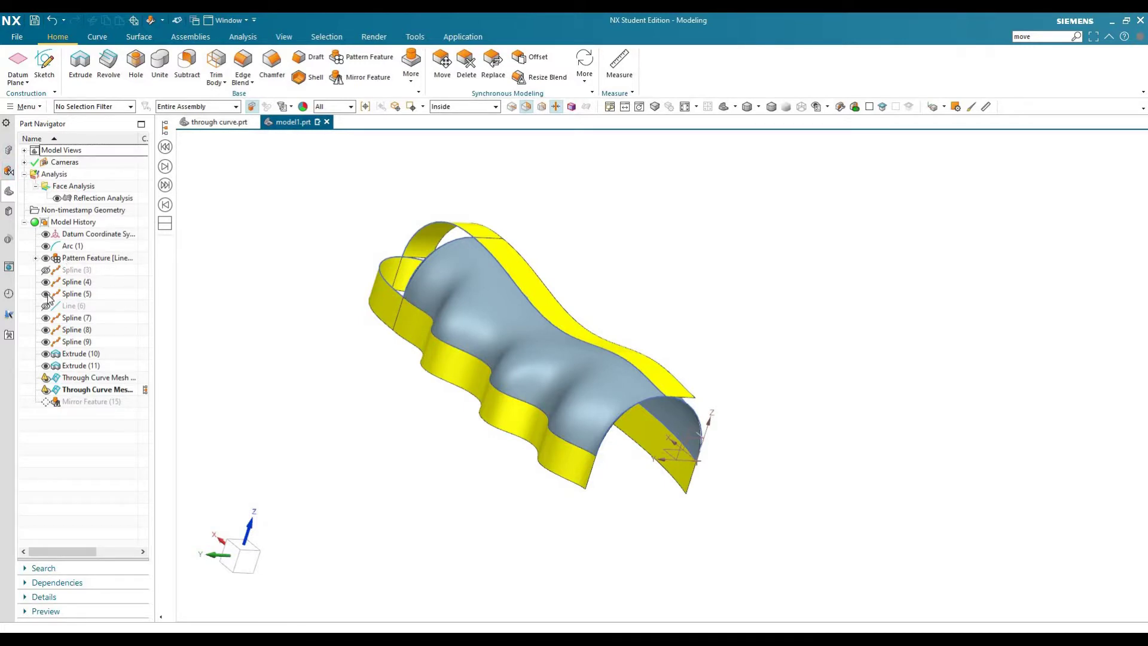
pyautogui.click(46, 259)
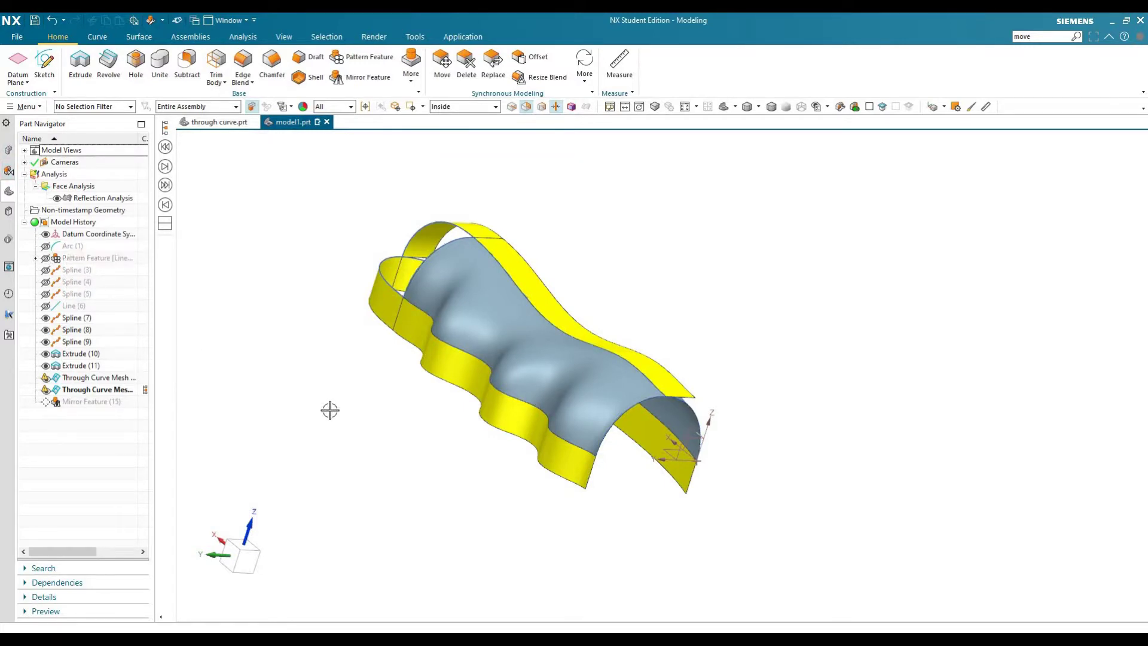
pyautogui.moveTo(295, 395); pyautogui.dragTo(153, 376, button='middle')
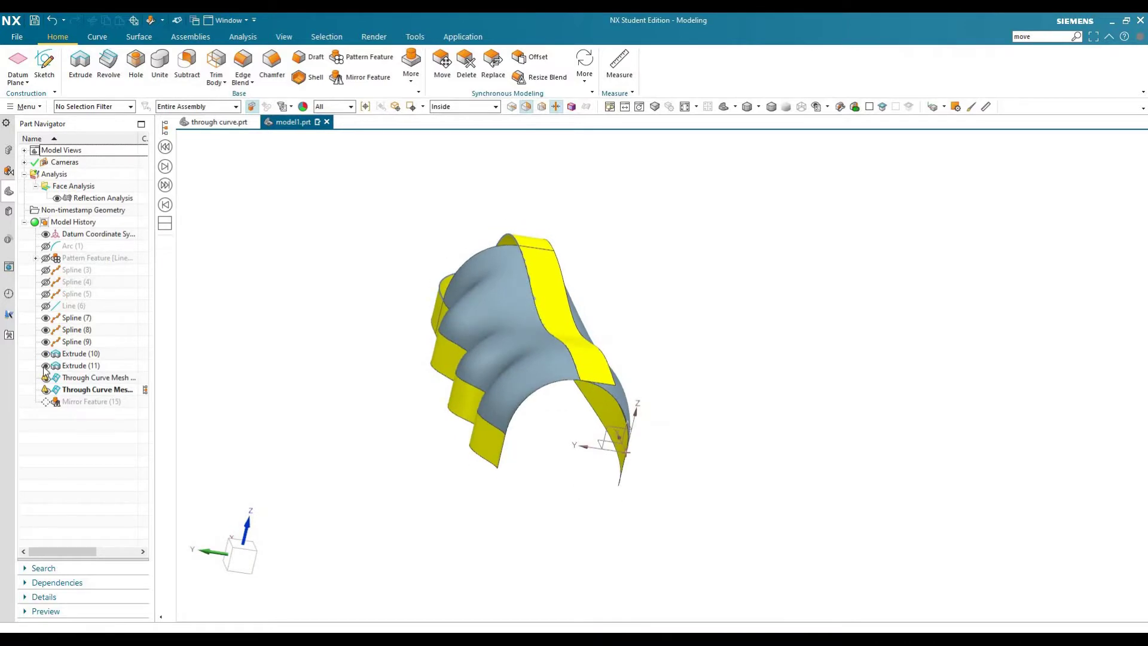
pyautogui.click(46, 354)
pyautogui.click(45, 366)
pyautogui.doubleClick(144, 403)
pyautogui.moveTo(350, 418); pyautogui.dragTo(342, 450, button='middle')
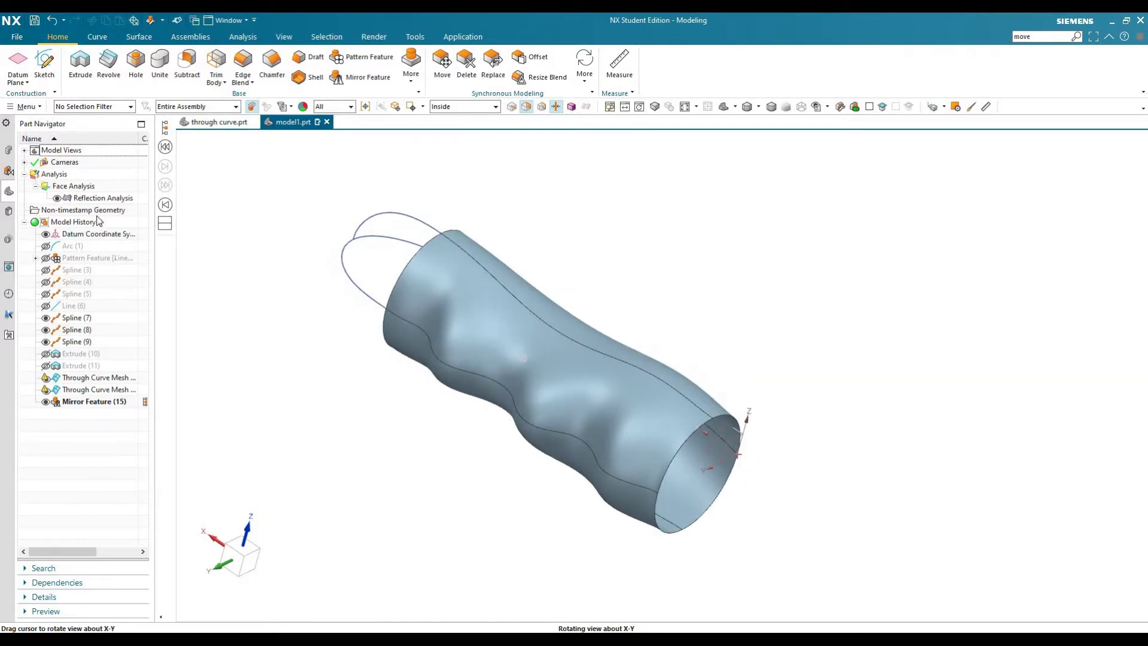
# Reopen the reflection analysis, examine the stripe flow across the seams between the handle surfaces, and accept it
pyautogui.doubleClick(94, 198)
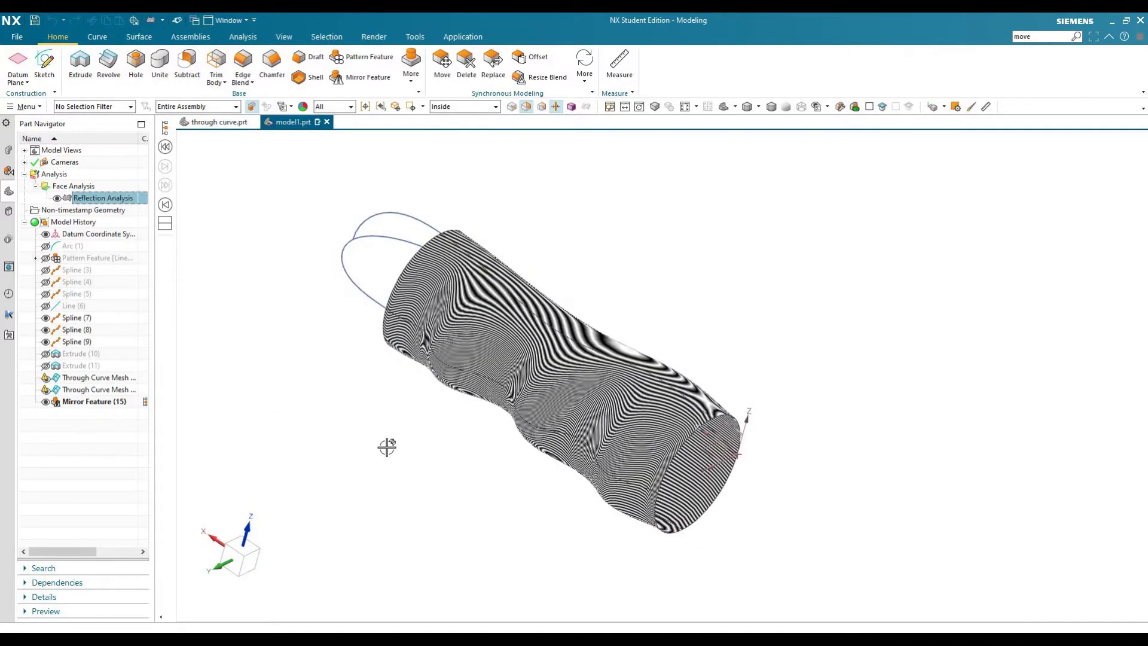
pyautogui.moveTo(484, 430); pyautogui.dragTo(679, 485, button='middle')
pyautogui.scroll(6, 679, 486)
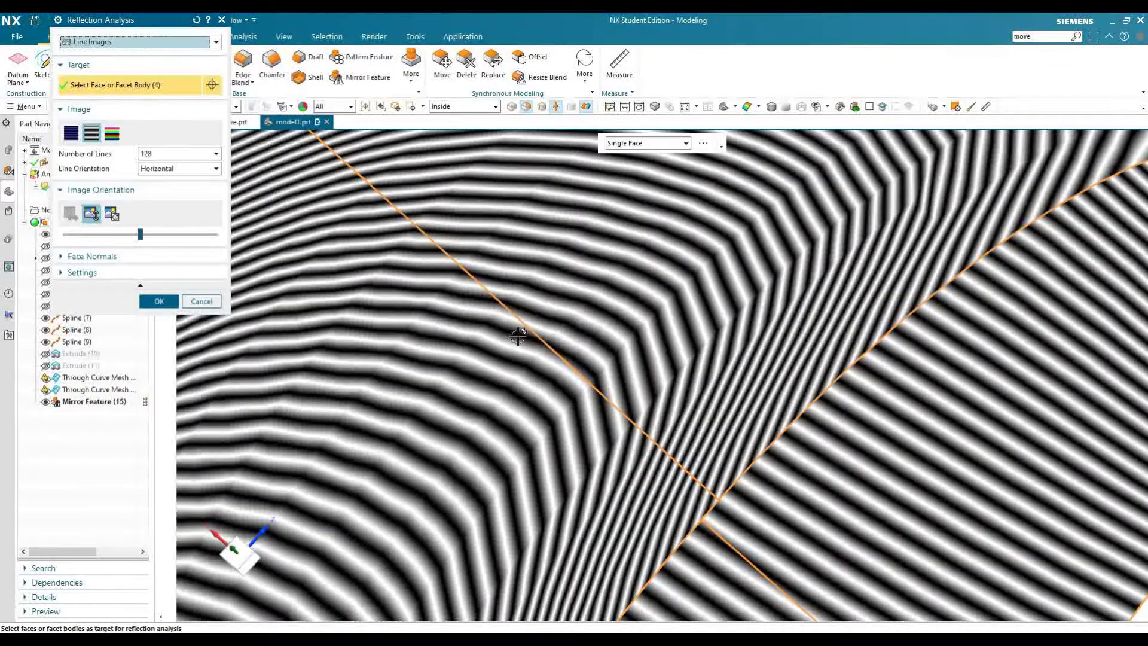
pyautogui.scroll(-6, 584, 447)
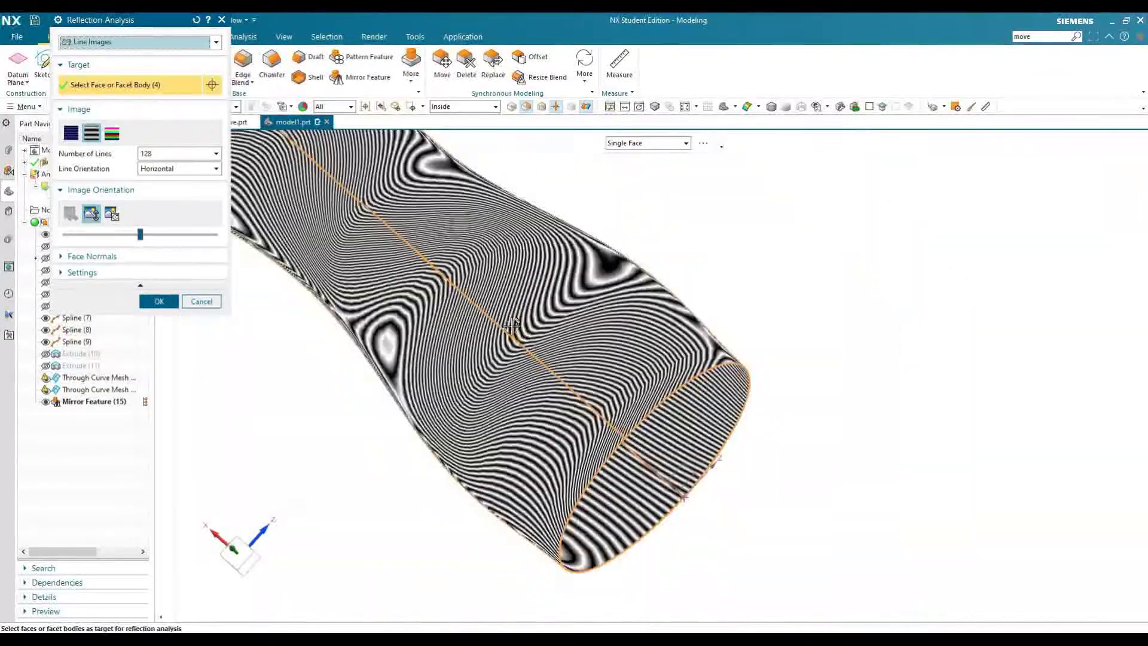
pyautogui.moveTo(584, 447); pyautogui.dragTo(603, 328, button='middle')
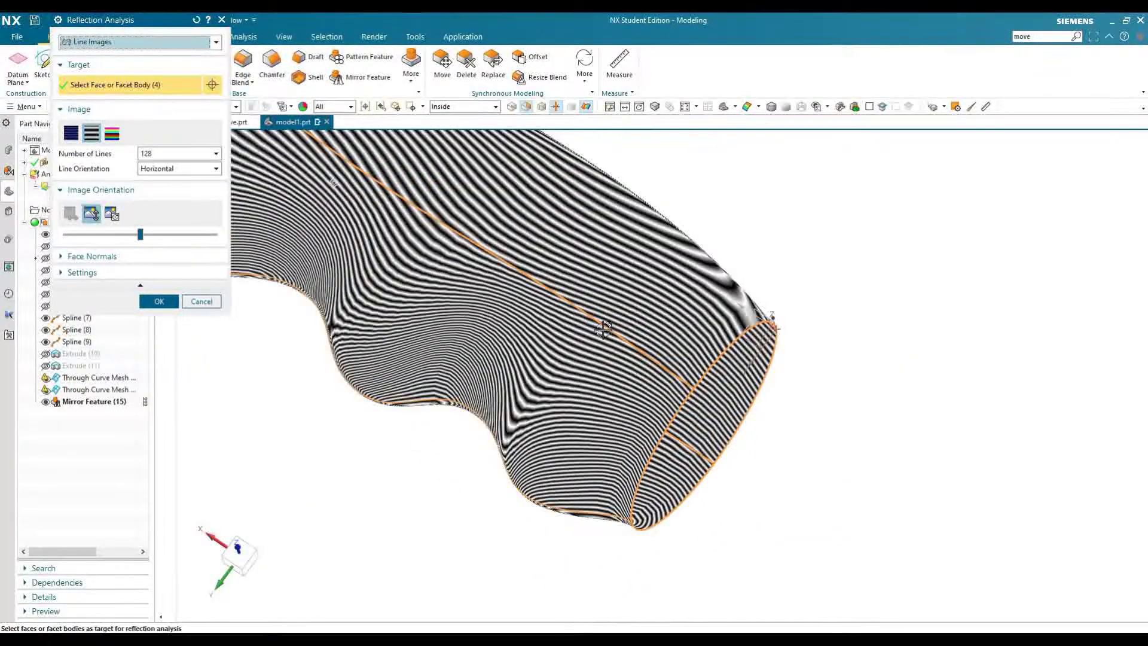
pyautogui.scroll(5, 604, 361)
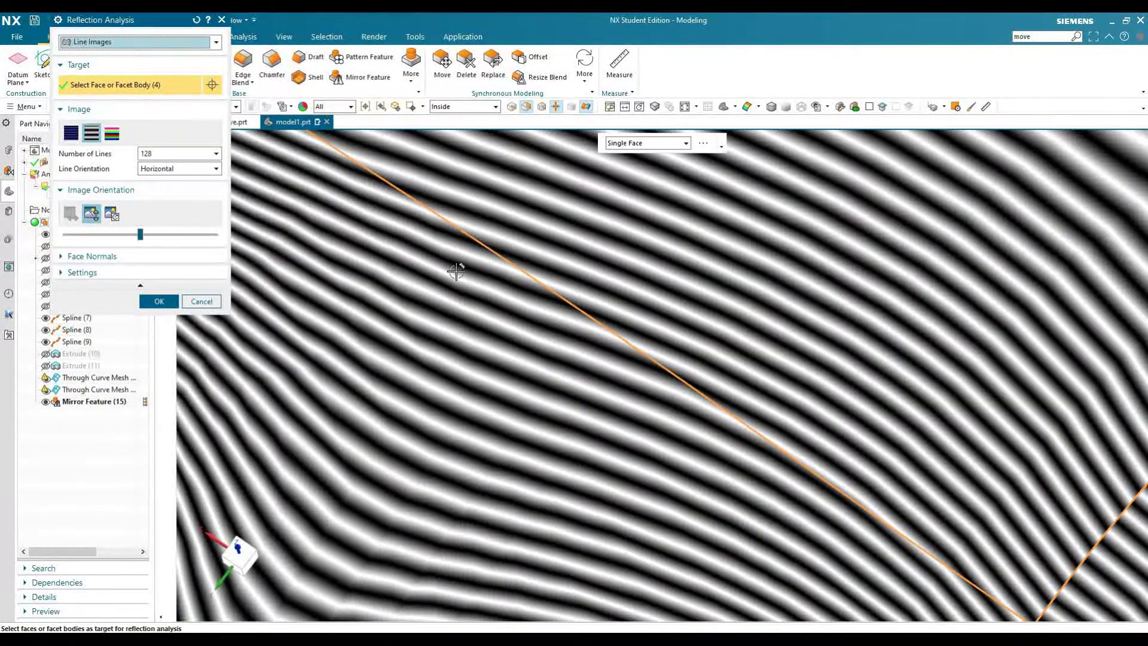
pyautogui.scroll(-5, 532, 395)
pyautogui.moveTo(494, 338); pyautogui.dragTo(458, 361, button='middle')
pyautogui.scroll(5, 458, 361)
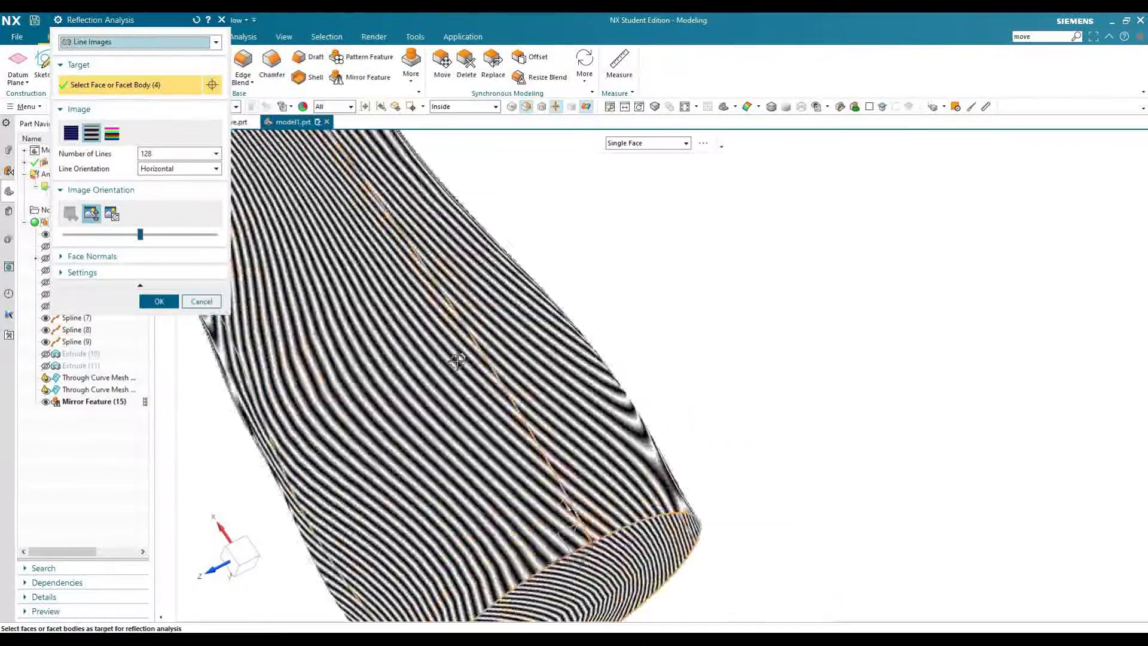
pyautogui.scroll(5, 539, 338)
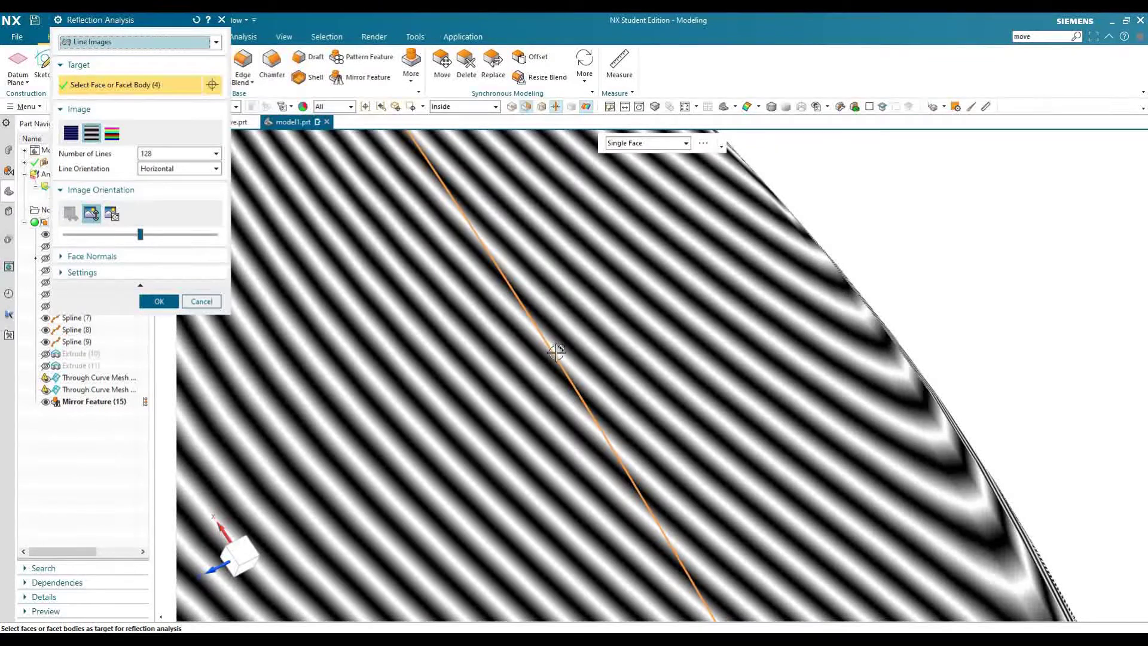
pyautogui.scroll(-5, 570, 397)
pyautogui.moveTo(582, 335); pyautogui.dragTo(256, 317, button='middle')
pyautogui.click(159, 301)
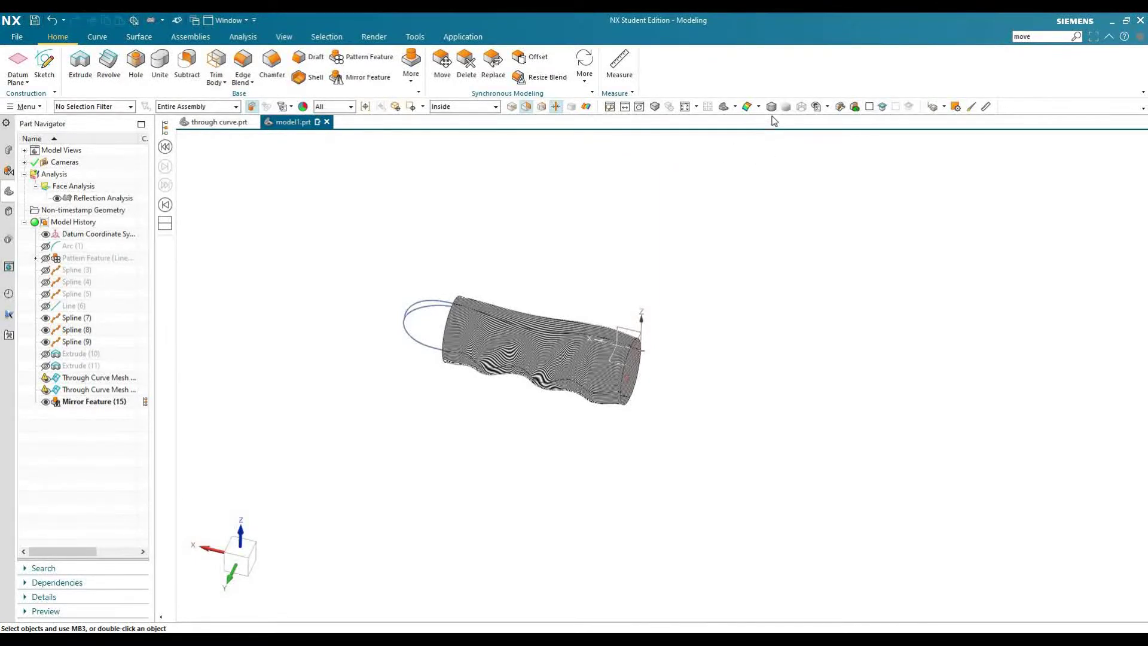
# Return the model to shaded display and show both extruded sheets again
pyautogui.scroll(3, 412, 338)
pyautogui.moveTo(412, 338); pyautogui.dragTo(383, 344, button='middle')
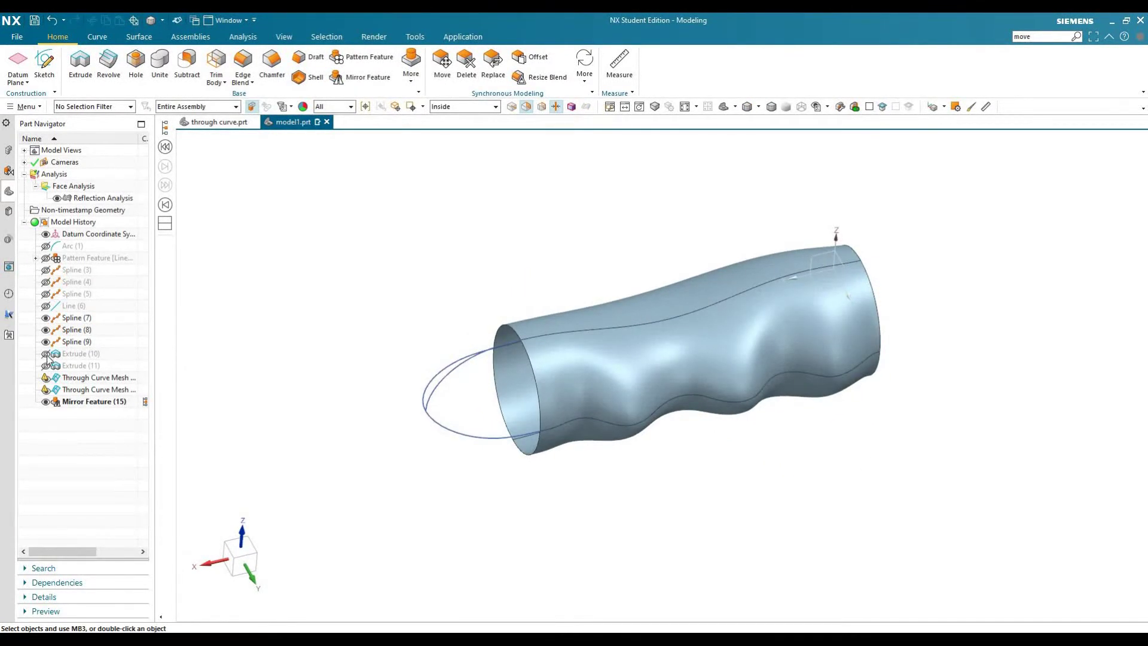
pyautogui.click(45, 354)
pyautogui.click(46, 365)
pyautogui.moveTo(424, 439); pyautogui.dragTo(423, 441, button='middle')
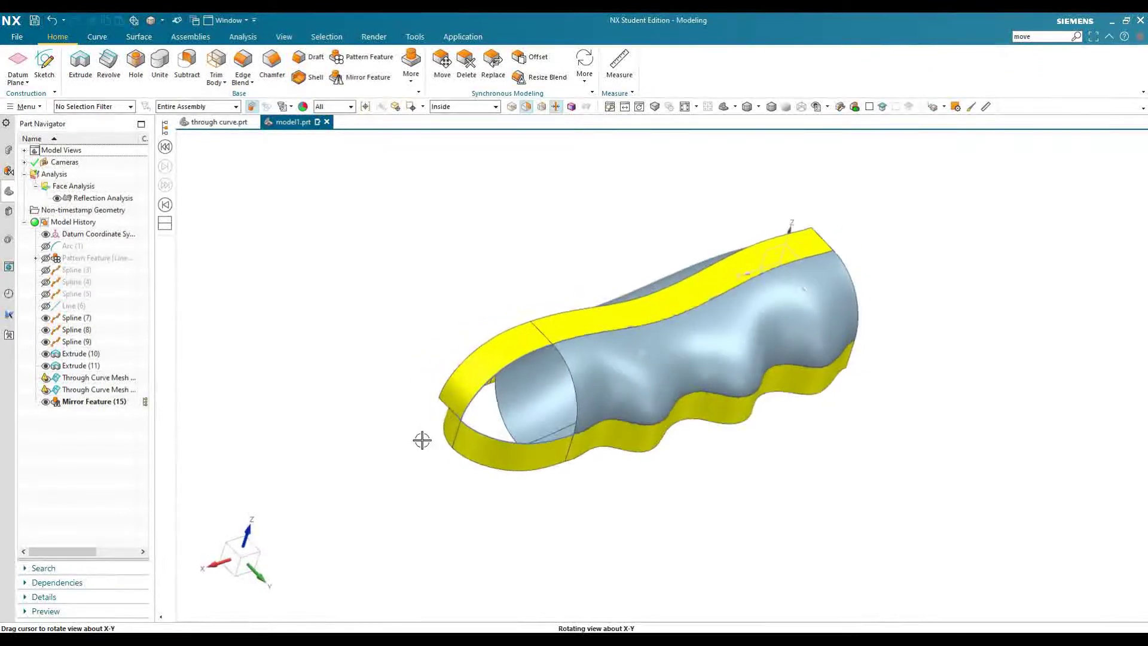
pyautogui.scroll(-2, 182, 67)
# Start a Through Curve Mesh with the second mesh's open end edge and the lower spline's end point at the tip as primary curves
pyautogui.click(174, 64)
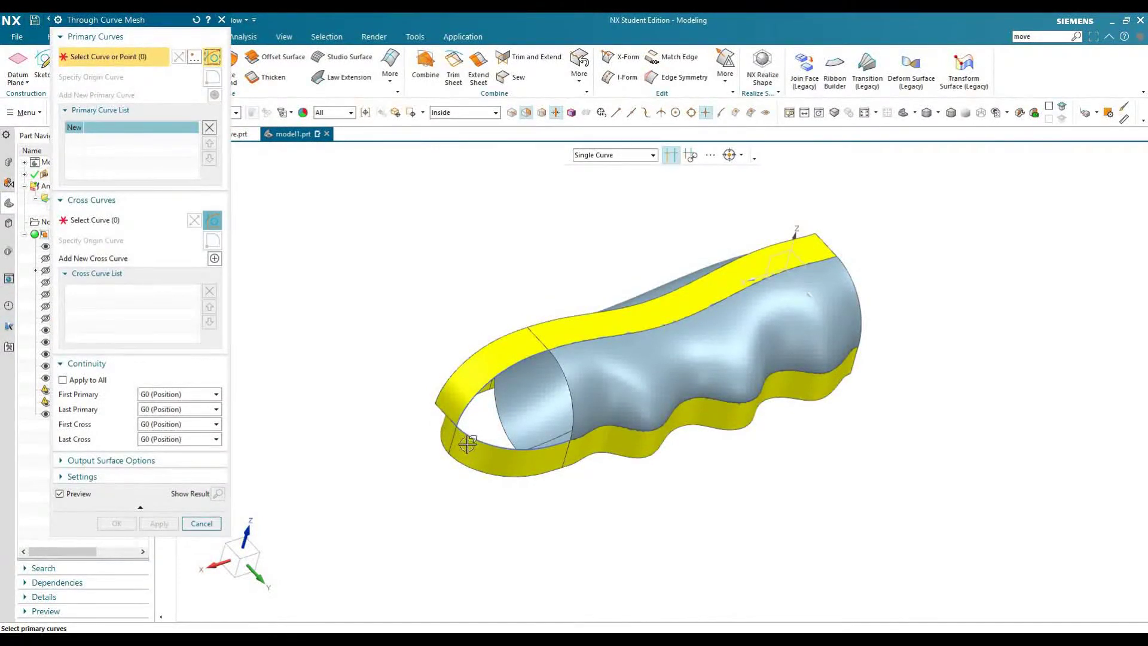
pyautogui.click(571, 394)
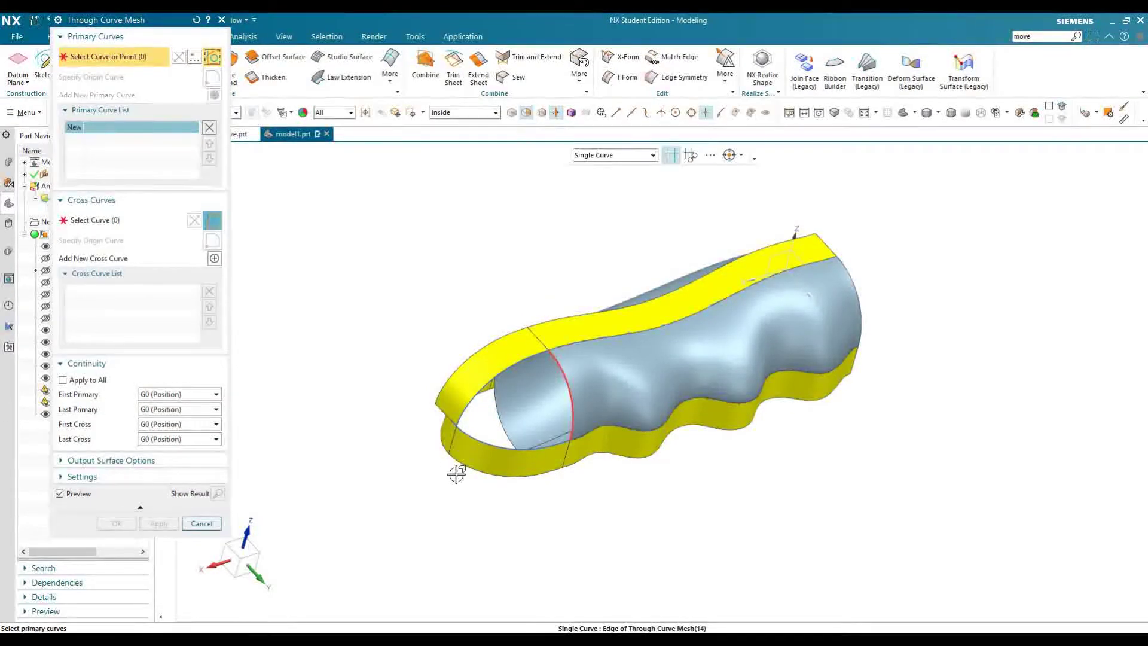
pyautogui.middleClick(144, 228)
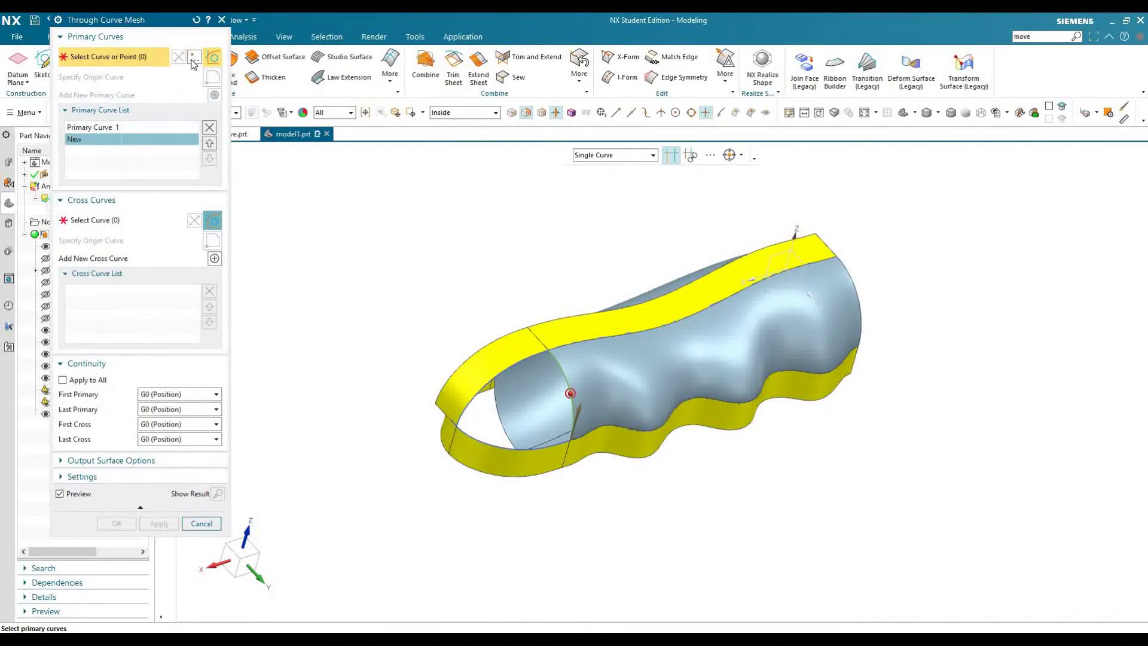
pyautogui.click(191, 58)
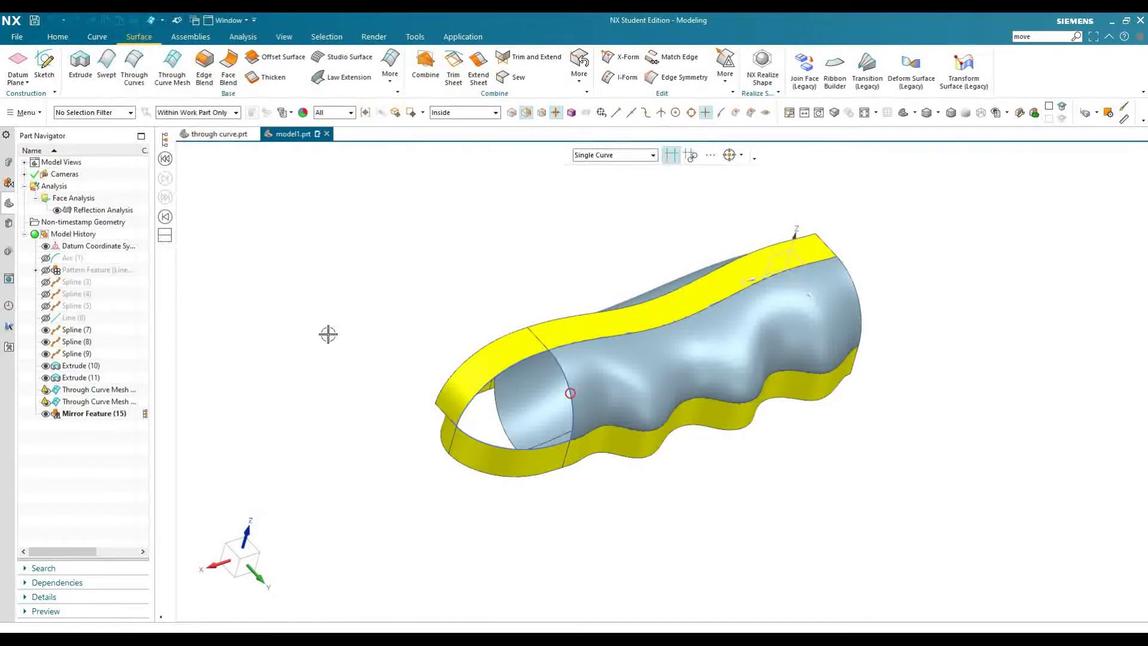
pyautogui.click(143, 42)
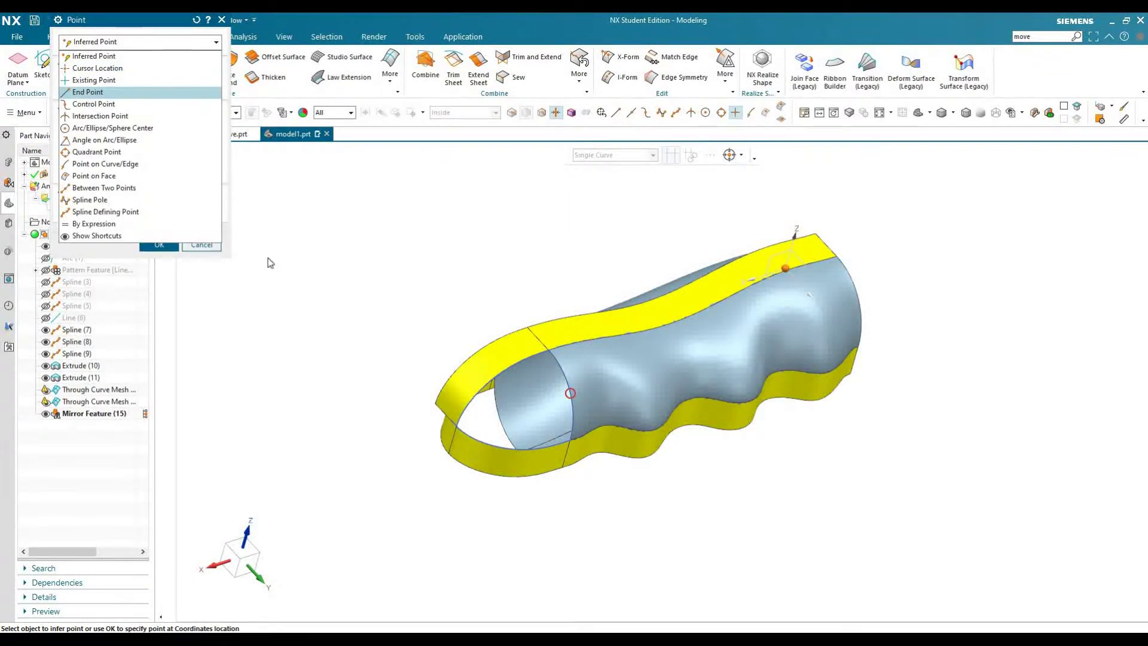
pyautogui.click(96, 90)
pyautogui.click(460, 429)
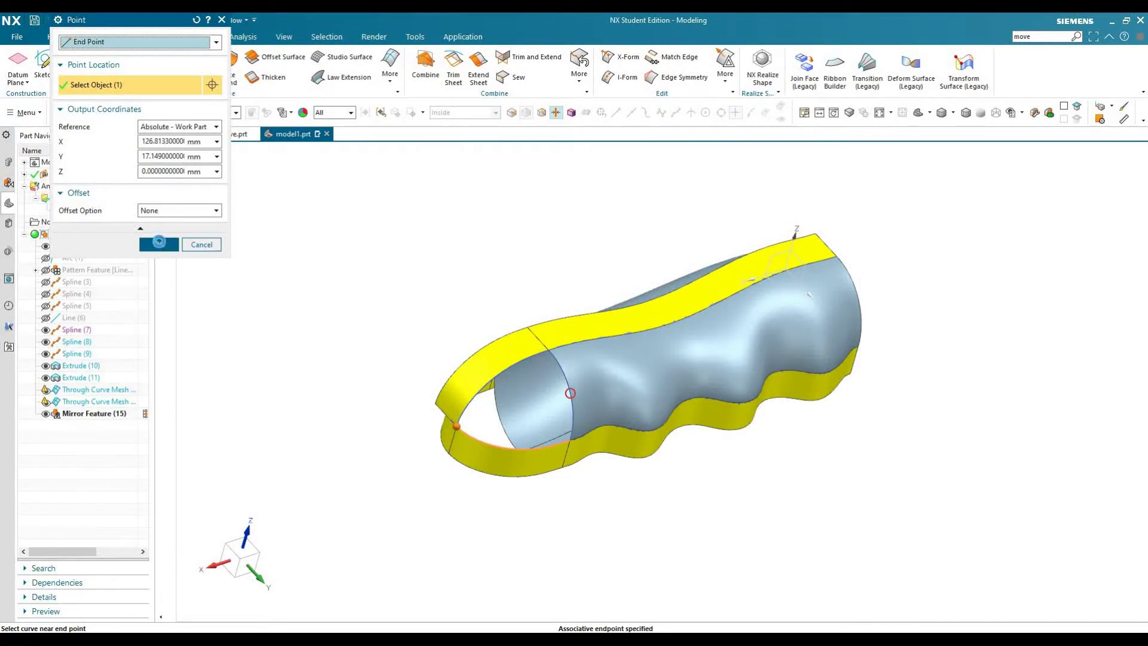
pyautogui.click(160, 244)
# Add the lower tip spline as the first cross curve and set First Cross to G1 (Tangent) with the lower extruded sheet's faces
pyautogui.click(123, 220)
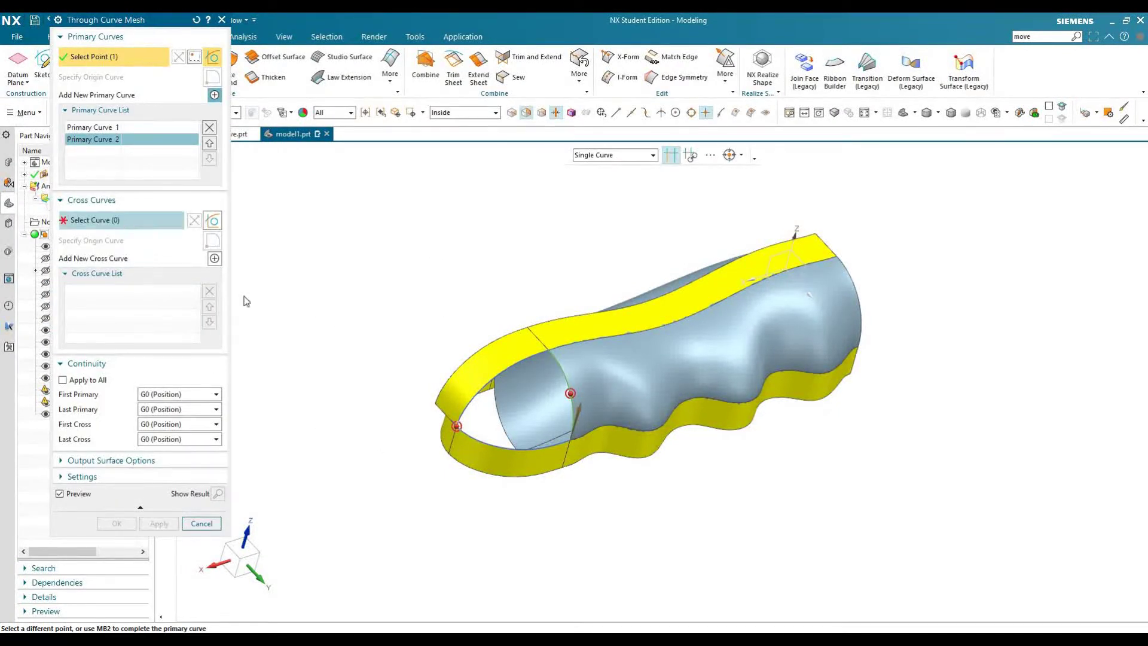
pyautogui.click(484, 441)
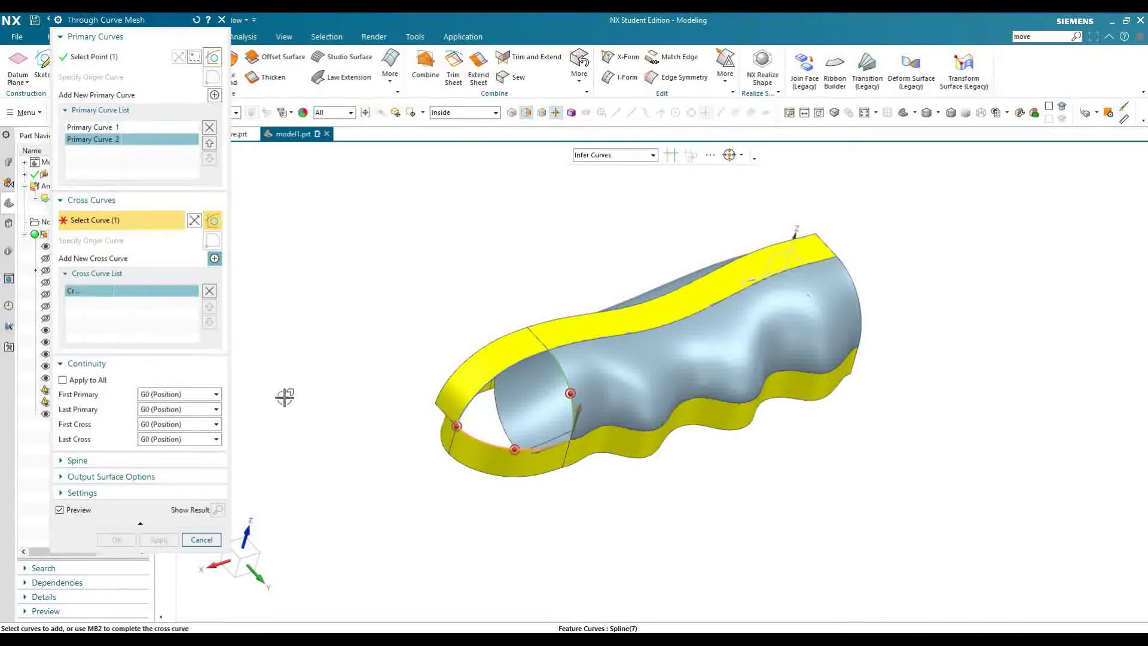
pyautogui.click(179, 424)
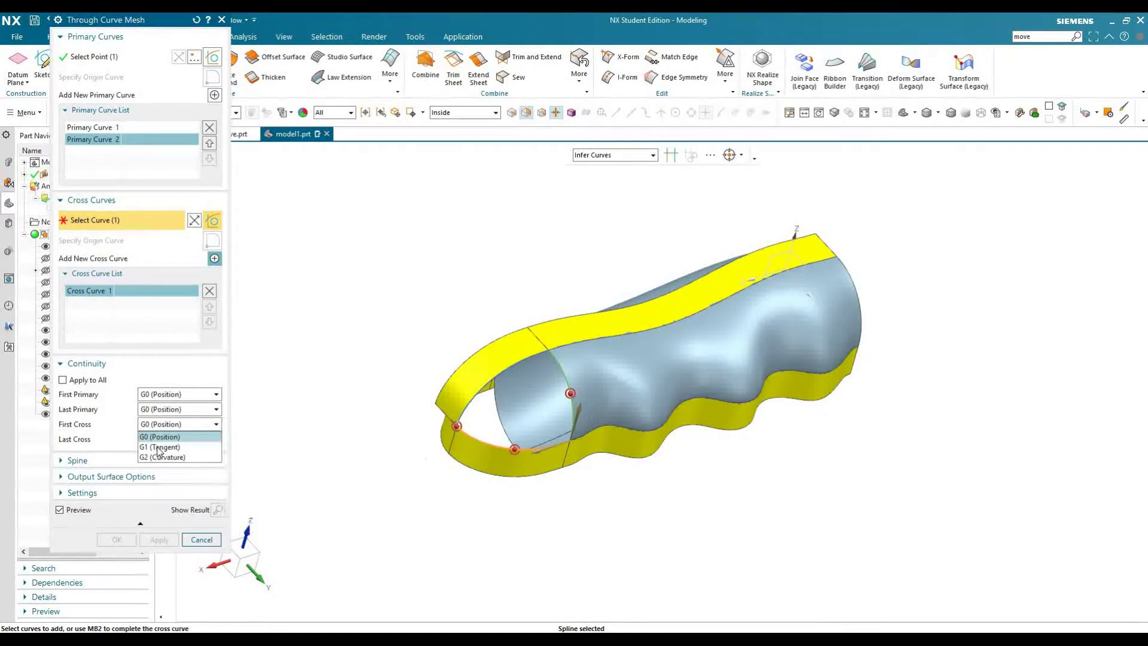
pyautogui.press('Return')
pyautogui.click(433, 473)
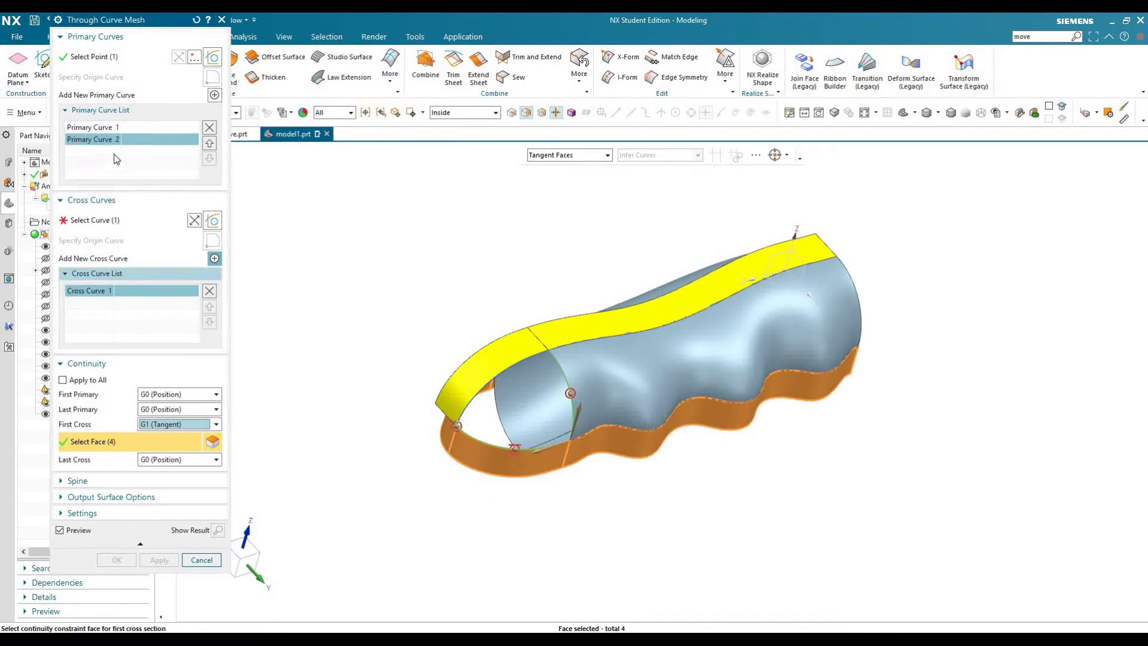
# Set First Primary to G1 (Tangent) with the adjoining second handle mesh's face
pyautogui.click(111, 128)
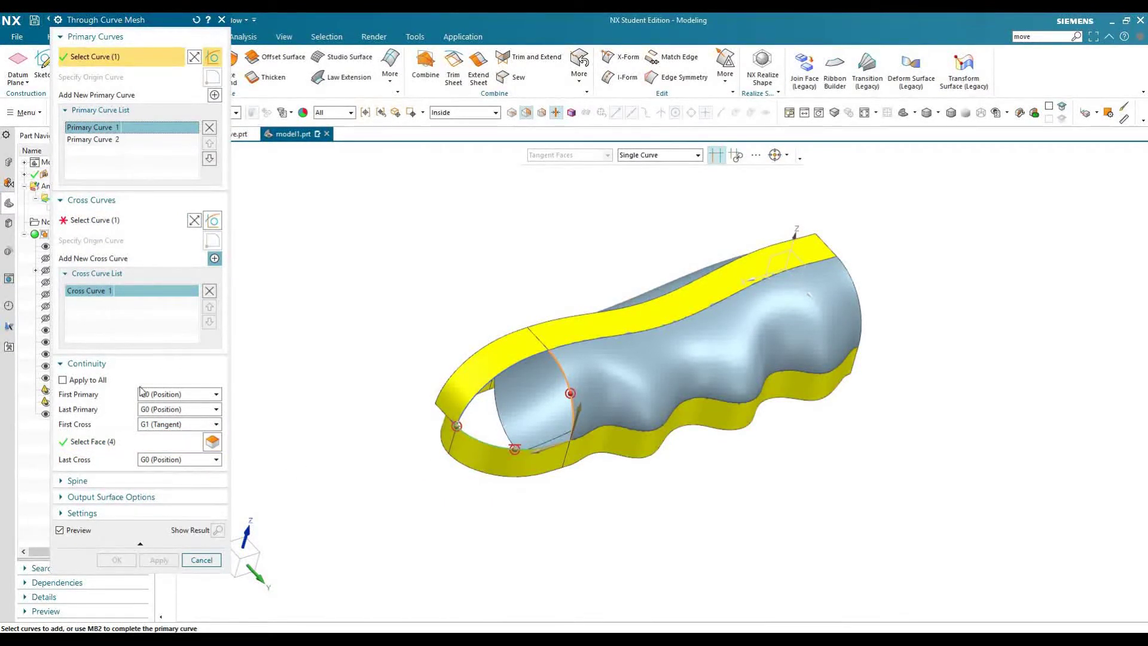
pyautogui.click(156, 395)
pyautogui.click(153, 414)
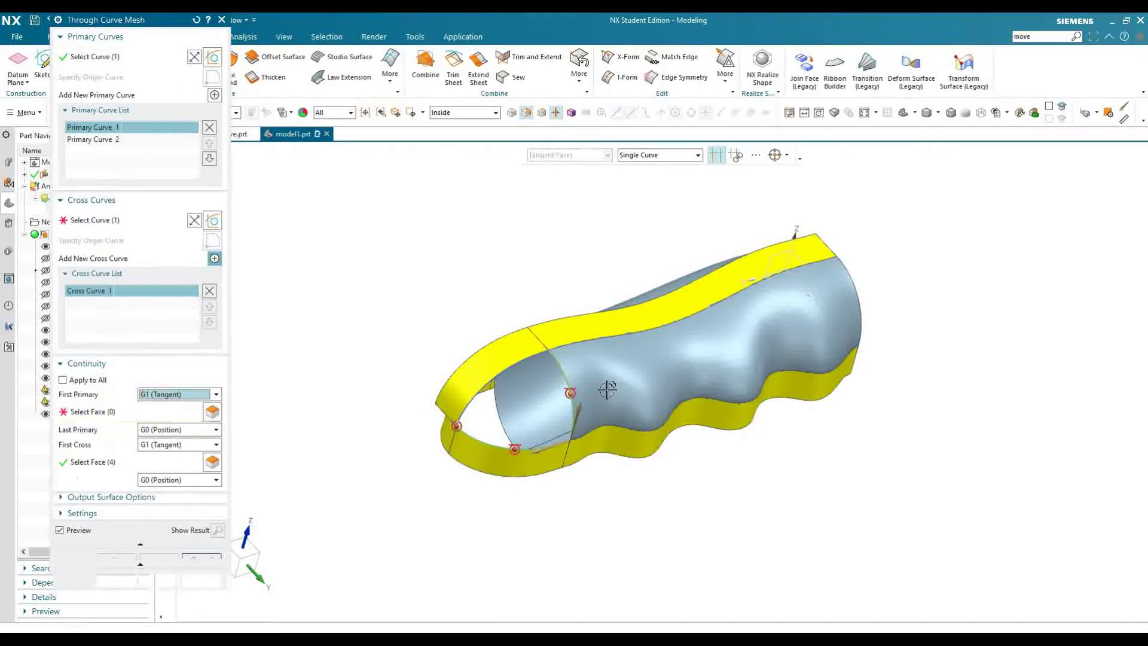
pyautogui.click(607, 389)
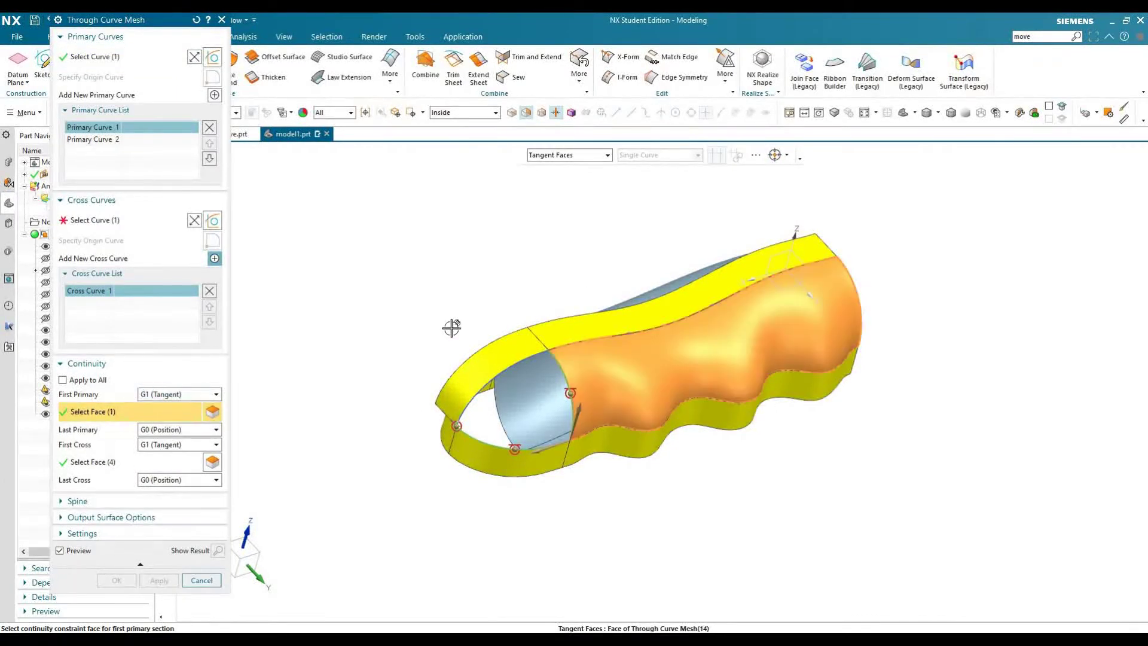
# Add the upper tip spline as the second cross curve, set Last Cross to G1 (Tangent) with the upper extruded sheet, and apply the mesh
pyautogui.click(133, 222)
pyautogui.middleClick(240, 297)
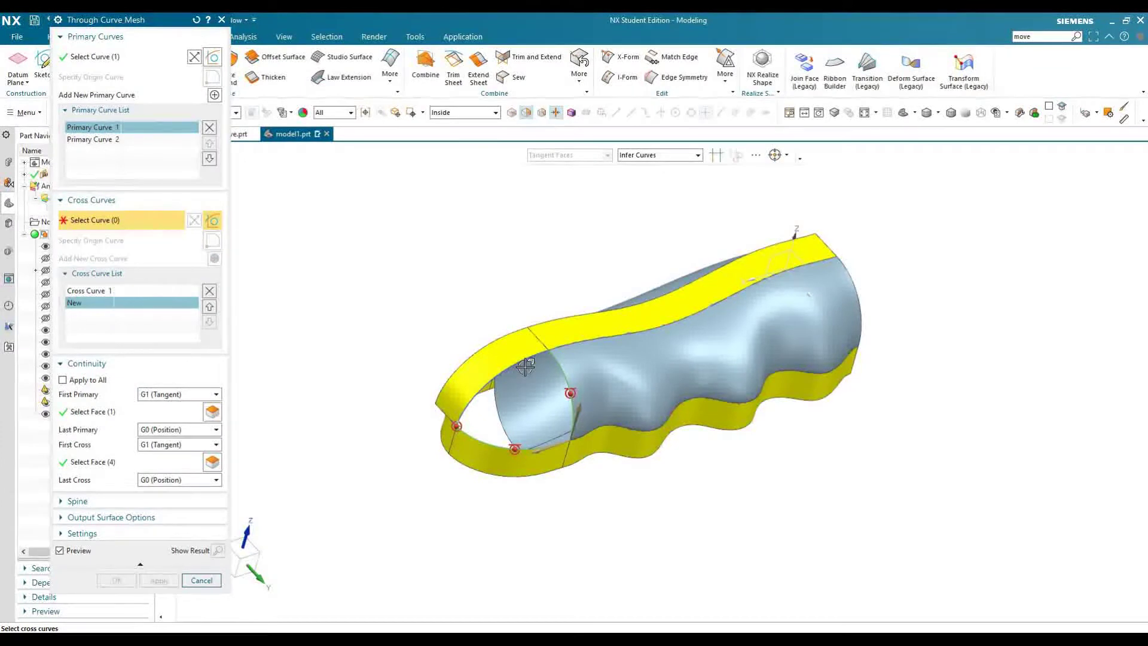
pyautogui.click(458, 409)
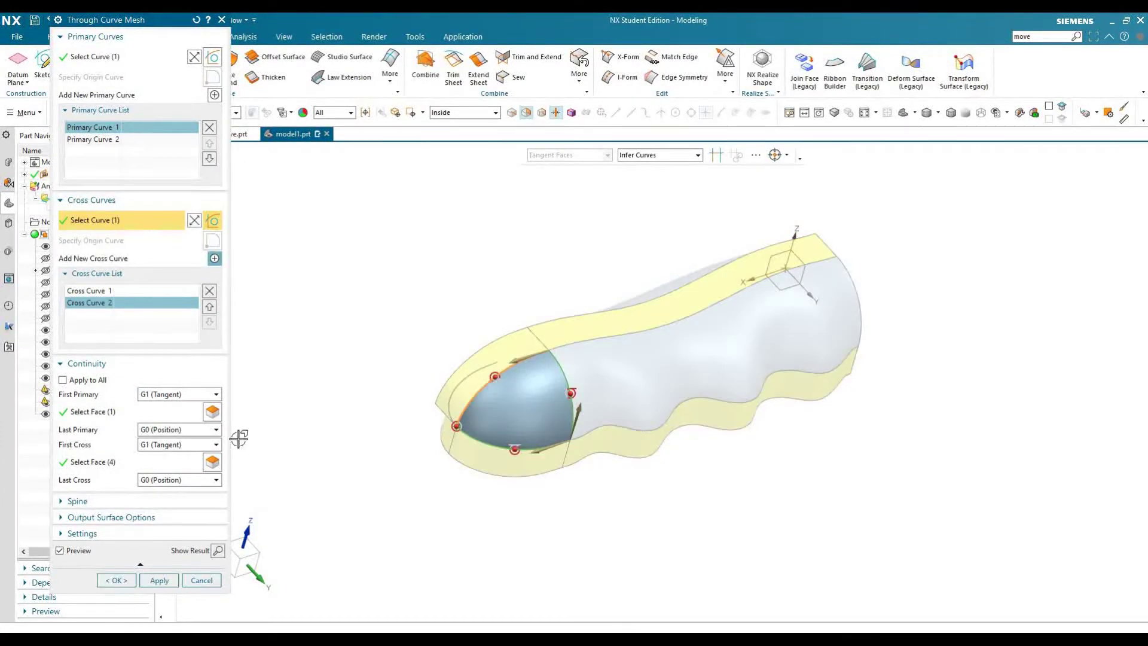
pyautogui.click(180, 479)
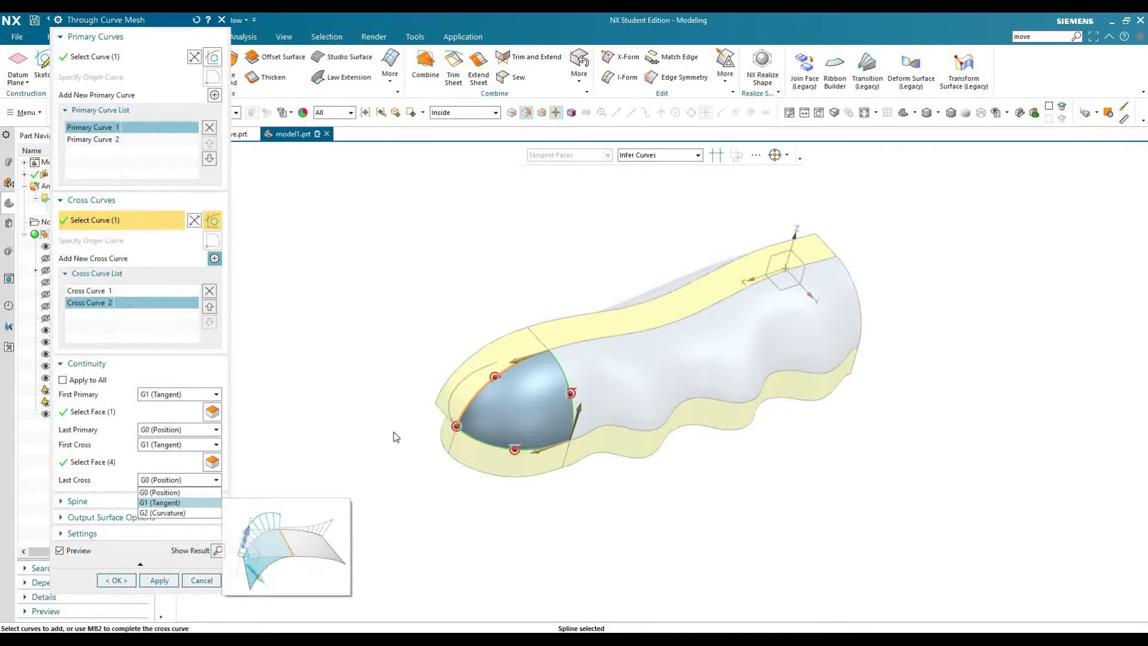
pyautogui.click(173, 498)
pyautogui.click(502, 355)
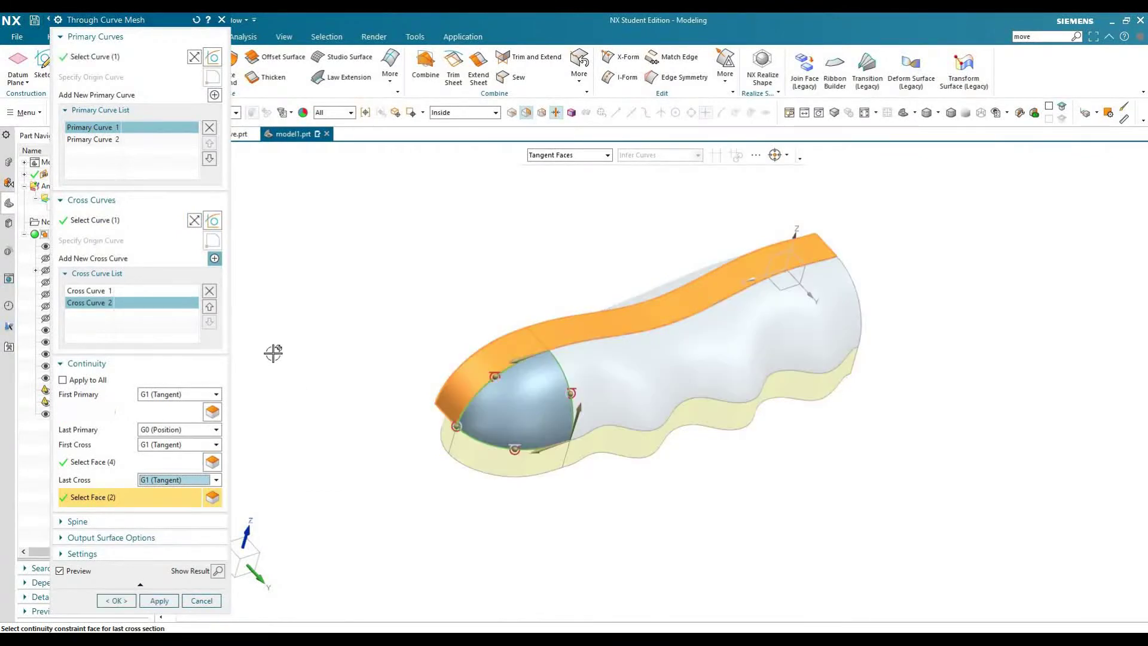
pyautogui.click(159, 600)
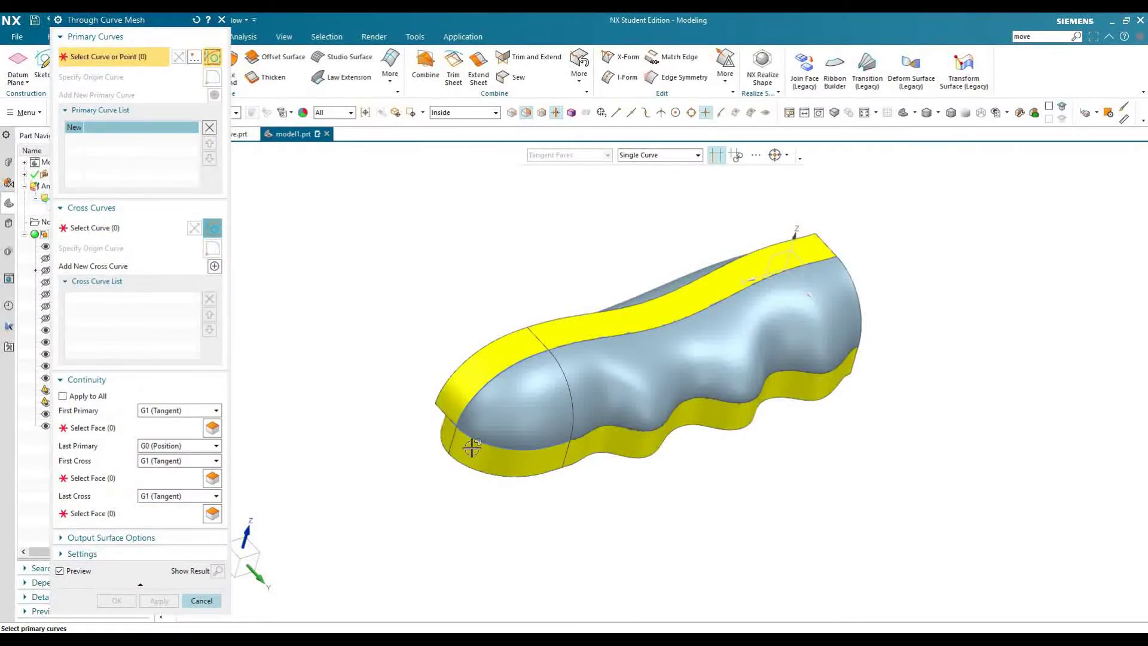
# Hide the upper extruded sheet, Extrude (11), and keep the lower sheet, Extrude (10), shown
pyautogui.moveTo(494, 441); pyautogui.dragTo(567, 477, button='middle')
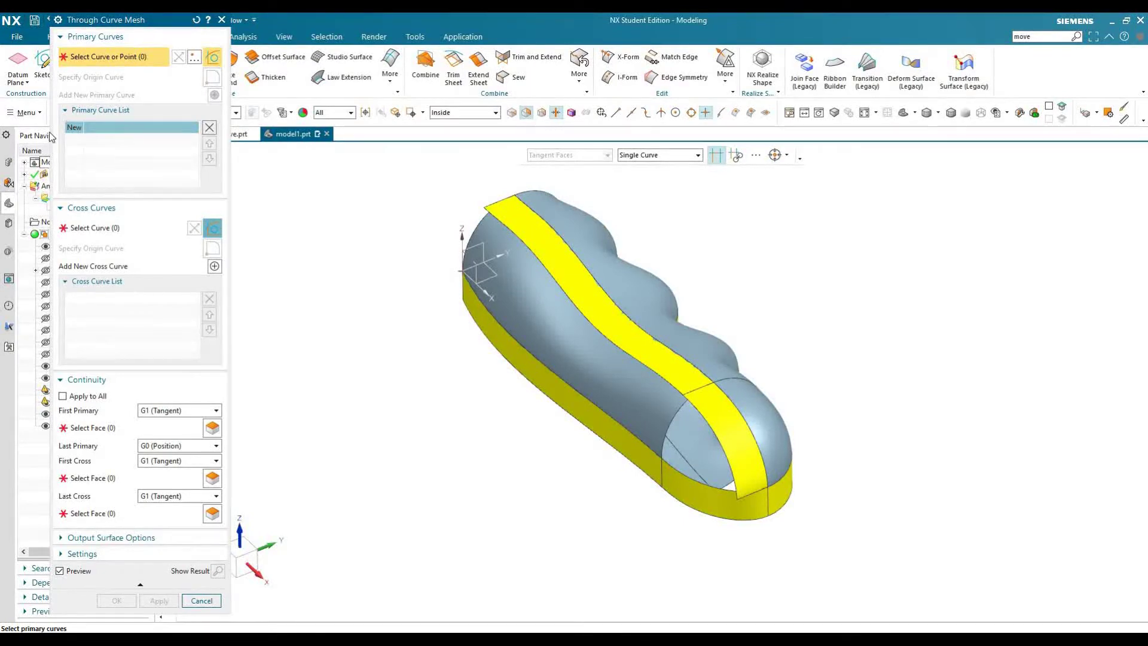
pyautogui.moveTo(178, 30); pyautogui.dragTo(242, 36)
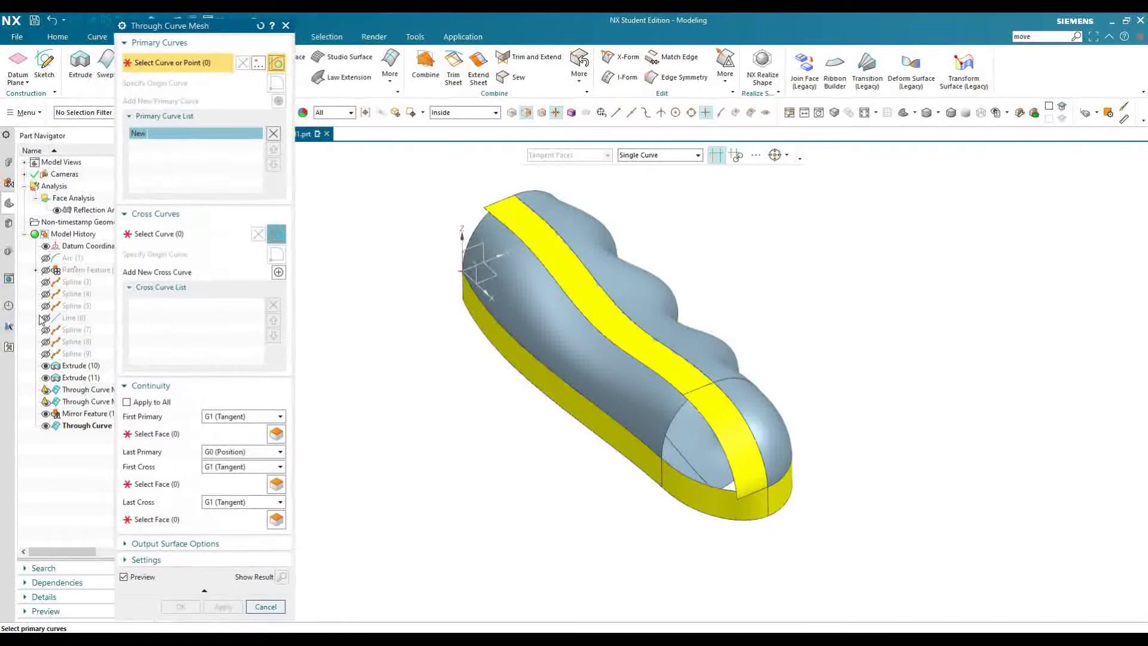
pyautogui.click(45, 365)
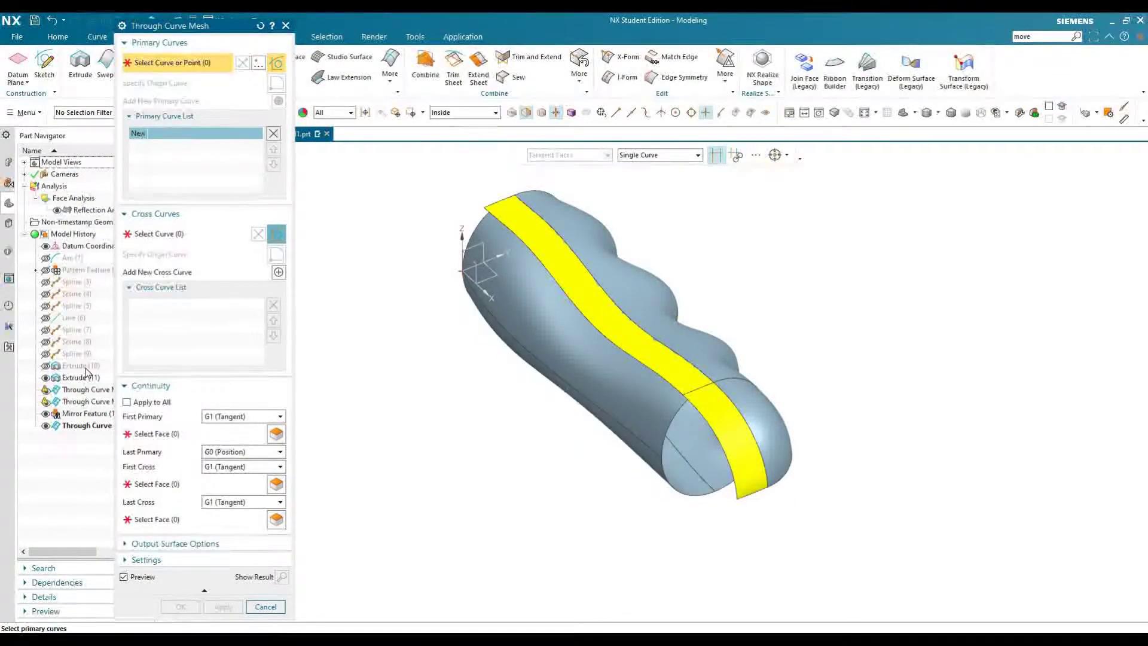
pyautogui.click(45, 377)
pyautogui.click(45, 366)
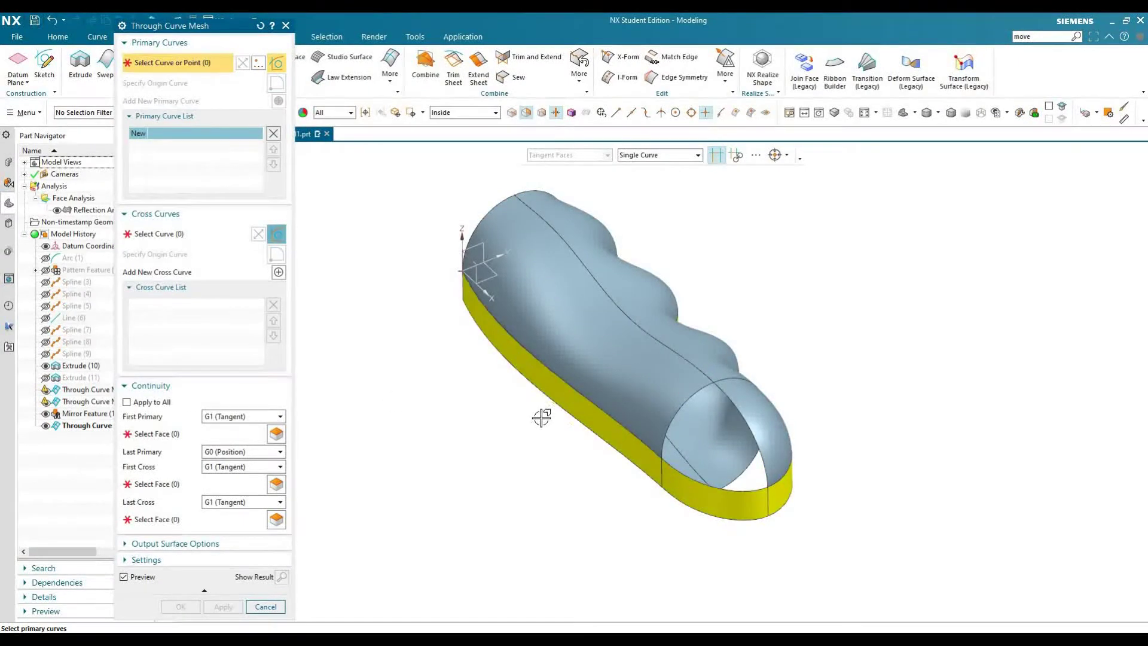
# Choose the first handle mesh's open end edge and the lower sheet edge's end point at the tip as primary curves of another mesh
pyautogui.moveTo(548, 404); pyautogui.dragTo(601, 418, button='middle')
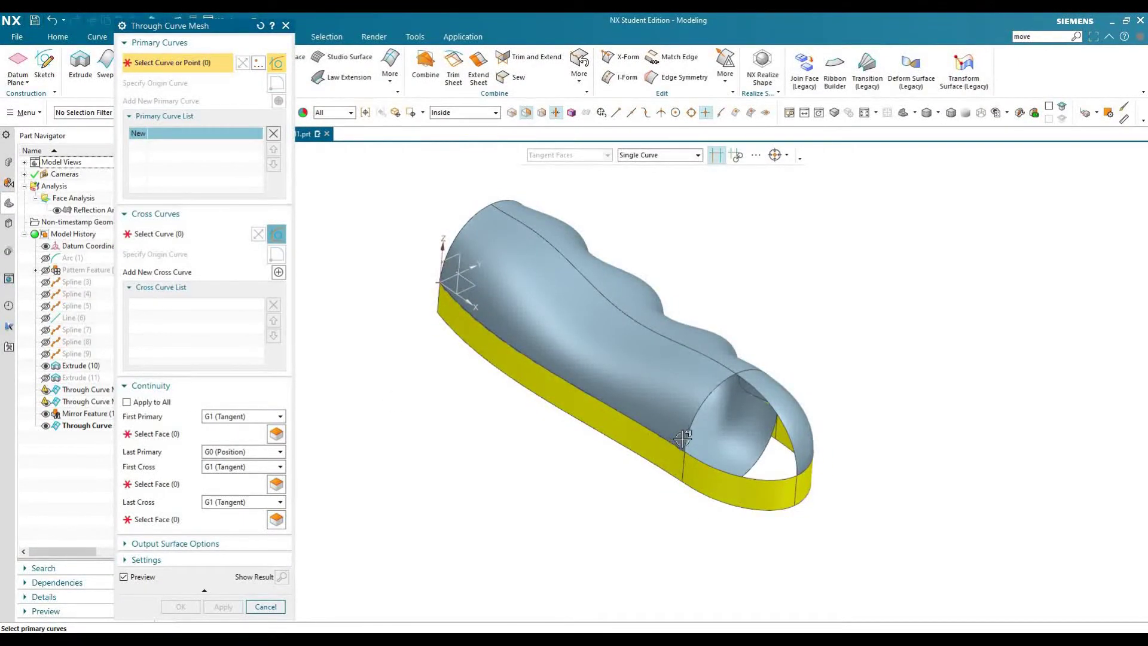
pyautogui.click(700, 406)
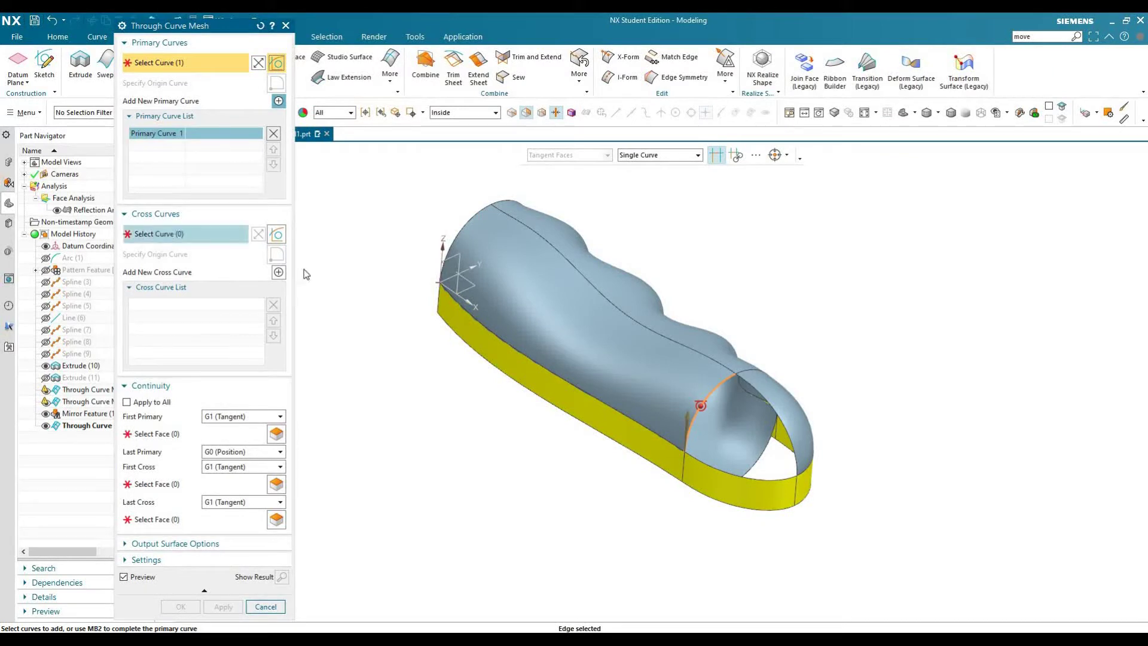
pyautogui.click(278, 100)
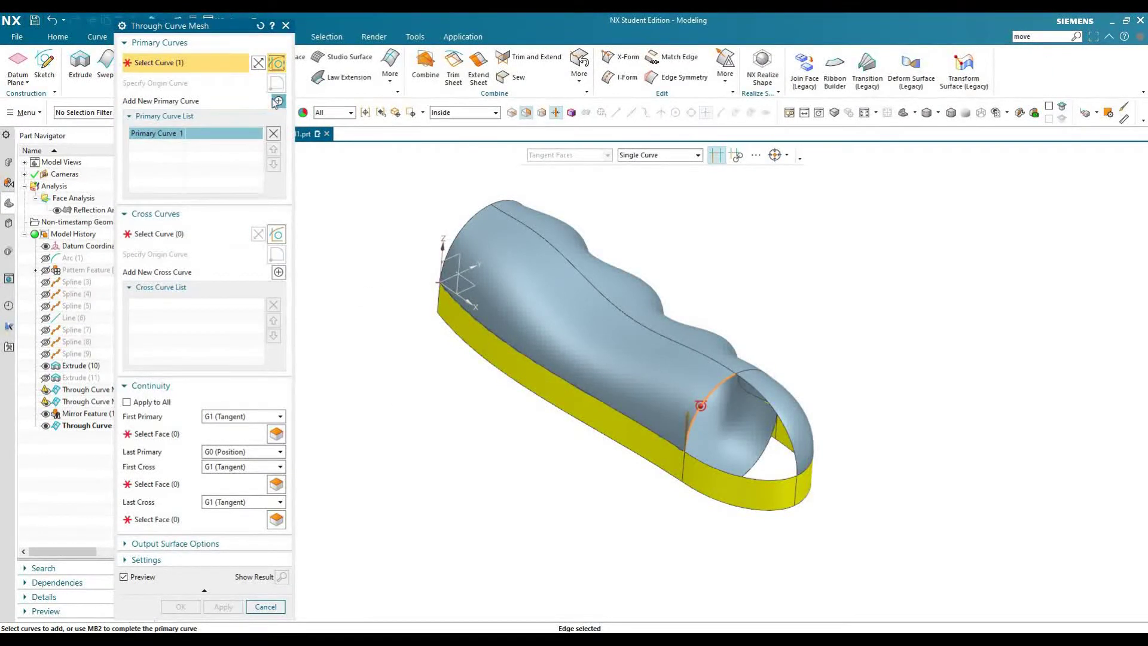
pyautogui.press('Escape')
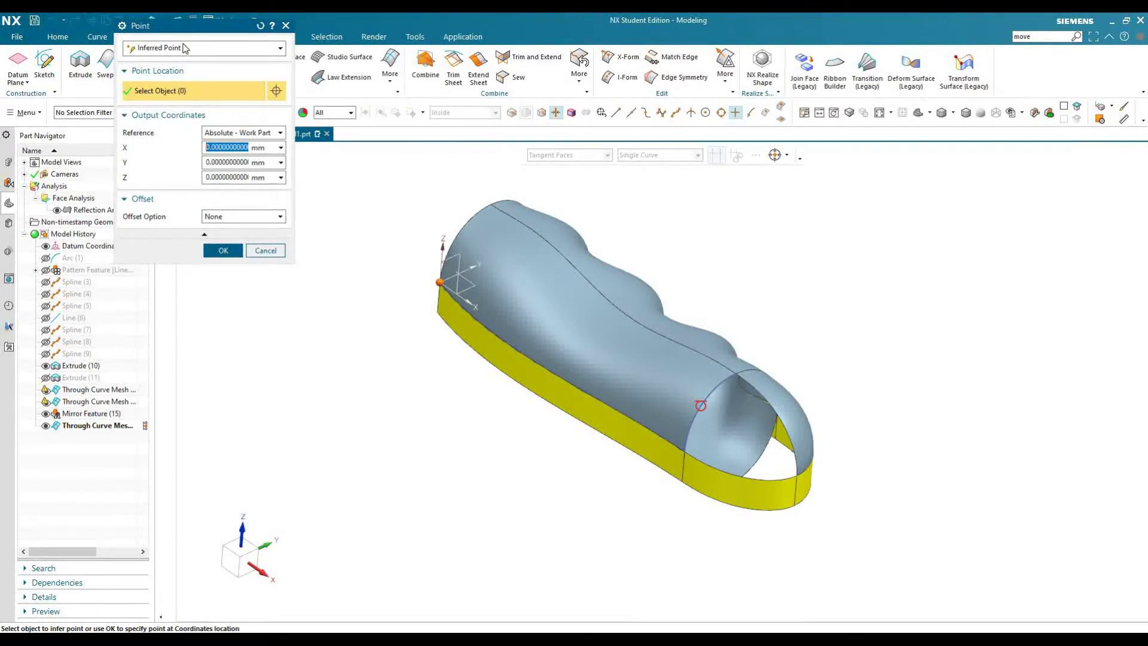
pyautogui.click(186, 48)
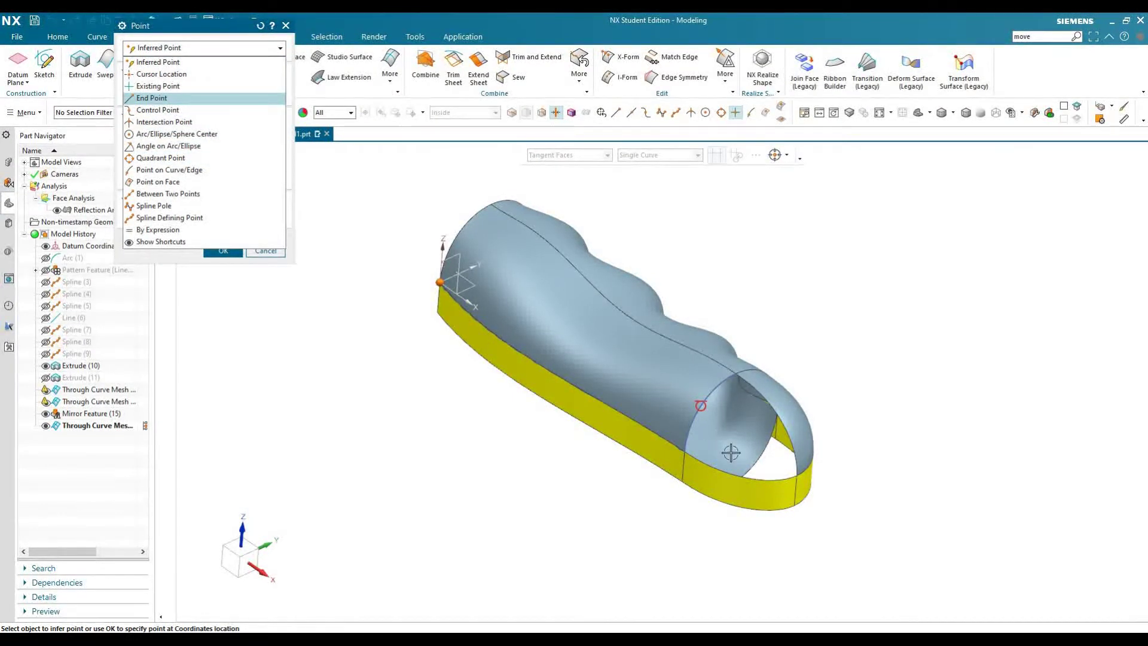
pyautogui.click(151, 97)
pyautogui.click(762, 475)
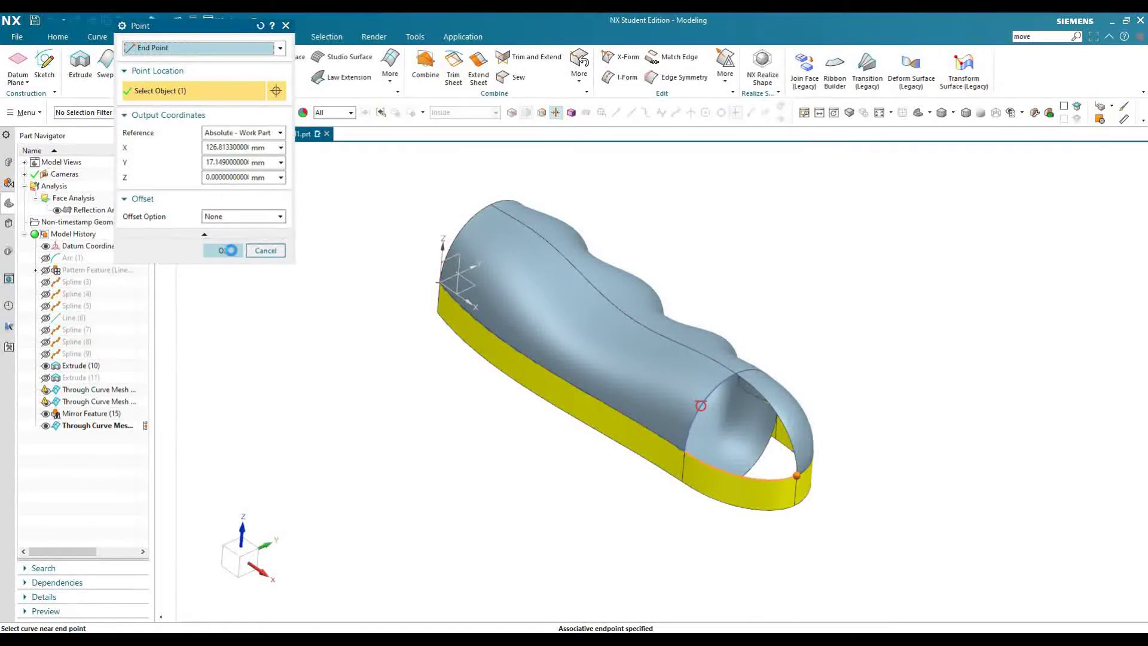
pyautogui.click(230, 250)
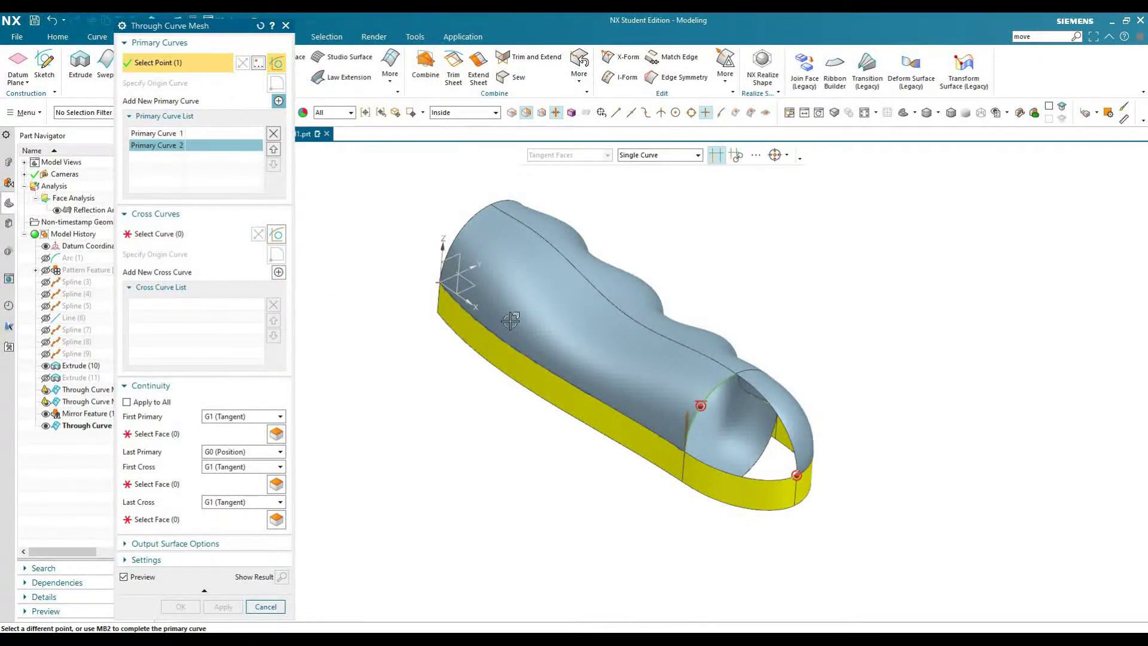
# Add the lower sheet's upper edge at the tip and the finished tip mesh's open edge as the two cross curves
pyautogui.click(180, 235)
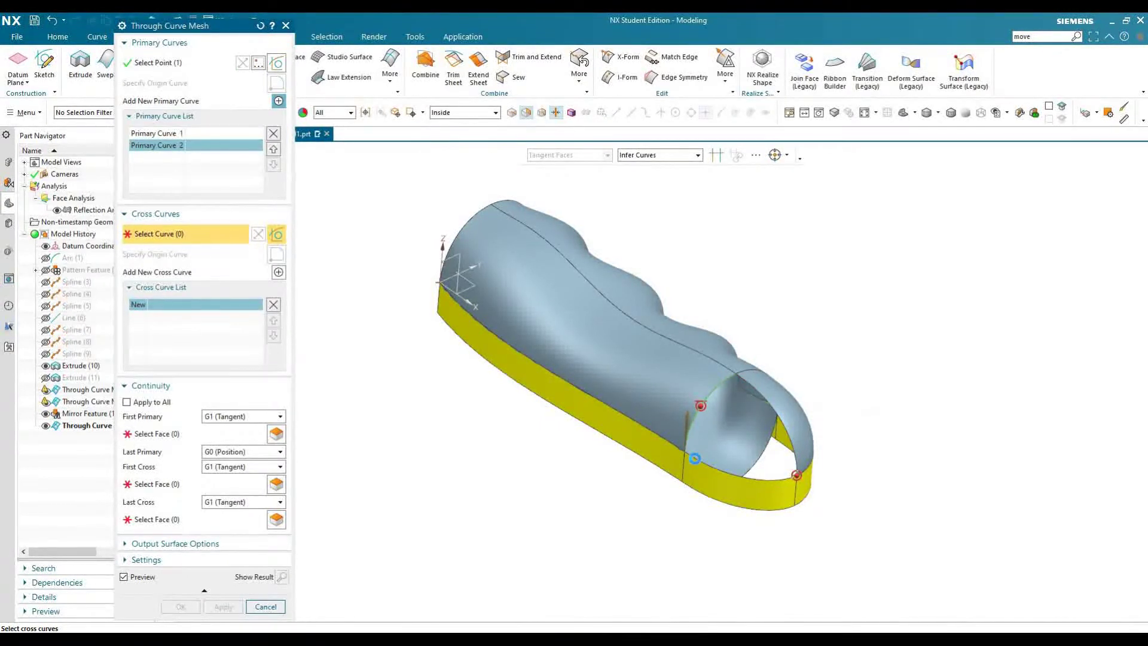
pyautogui.click(500, 338)
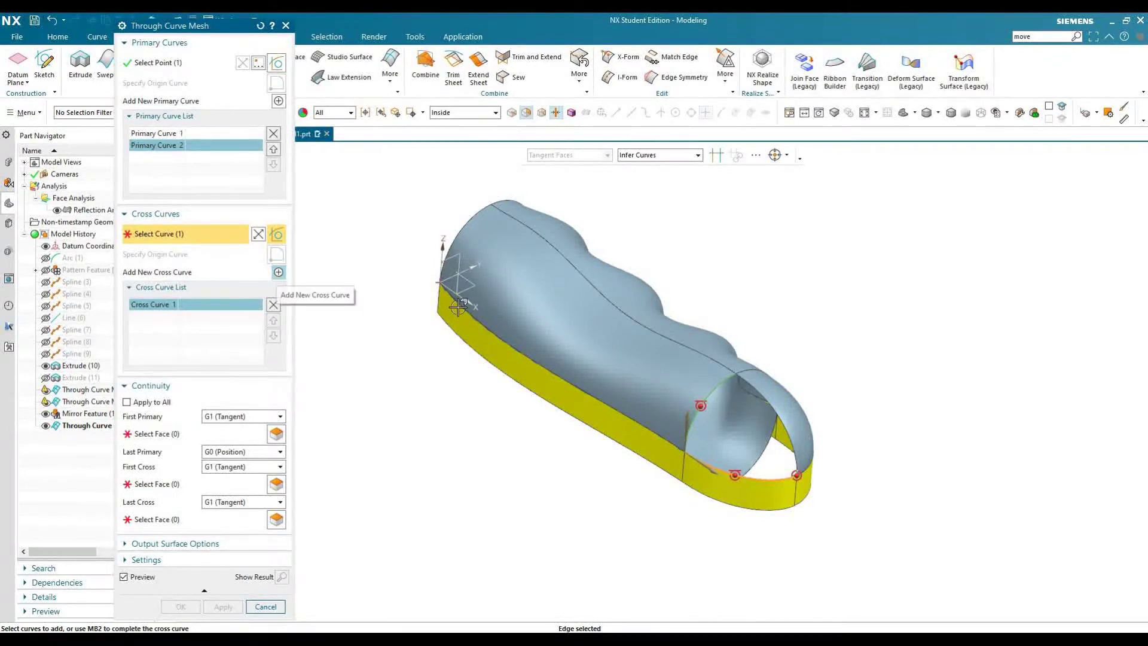
pyautogui.middleClick(743, 383)
pyautogui.click(768, 404)
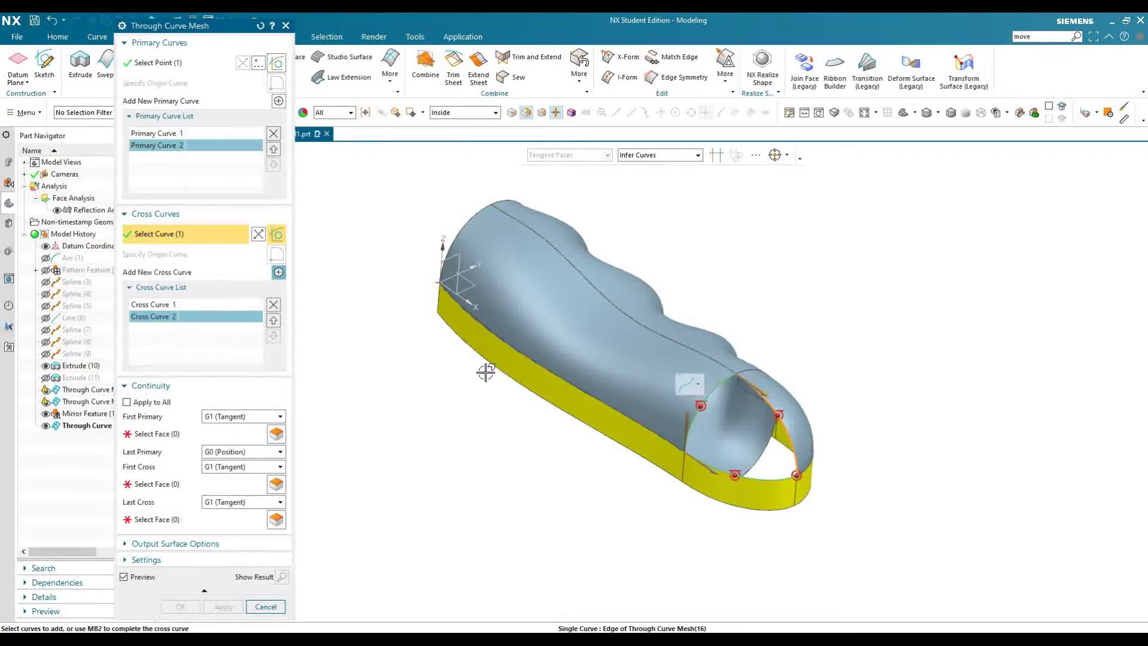
# Assign G1 faces: the finished tip mesh for Last Cross, lower sheet for First Cross, and first handle mesh for First Primary; create the mesh
pyautogui.click(198, 523)
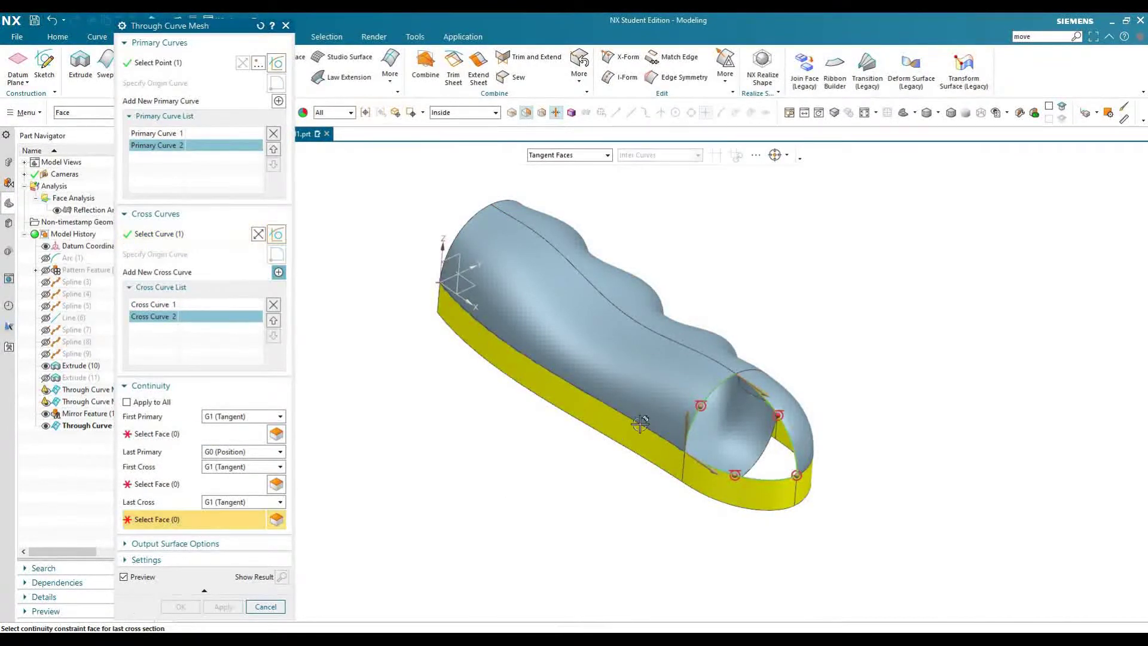
pyautogui.click(786, 406)
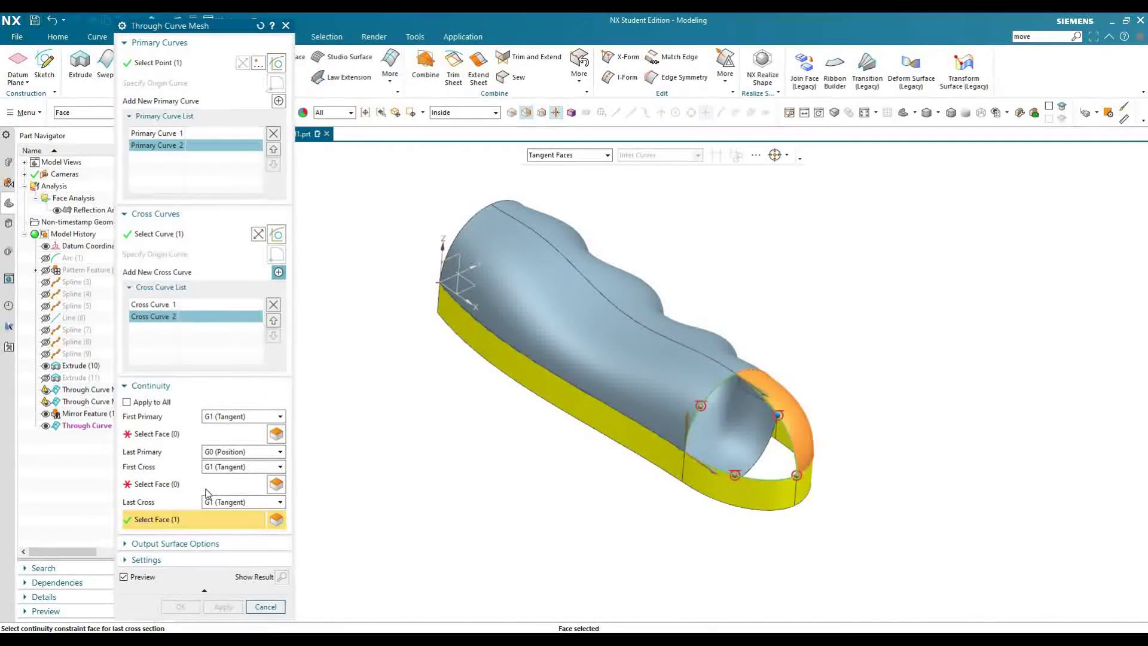
pyautogui.click(706, 491)
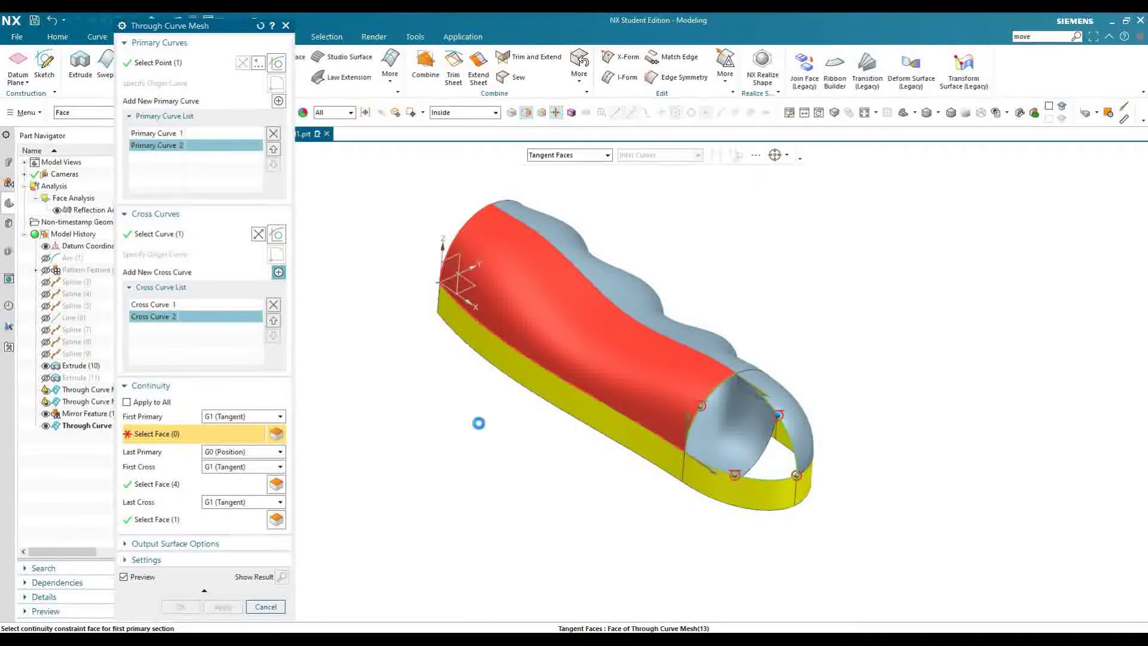
pyautogui.click(610, 389)
pyautogui.click(180, 606)
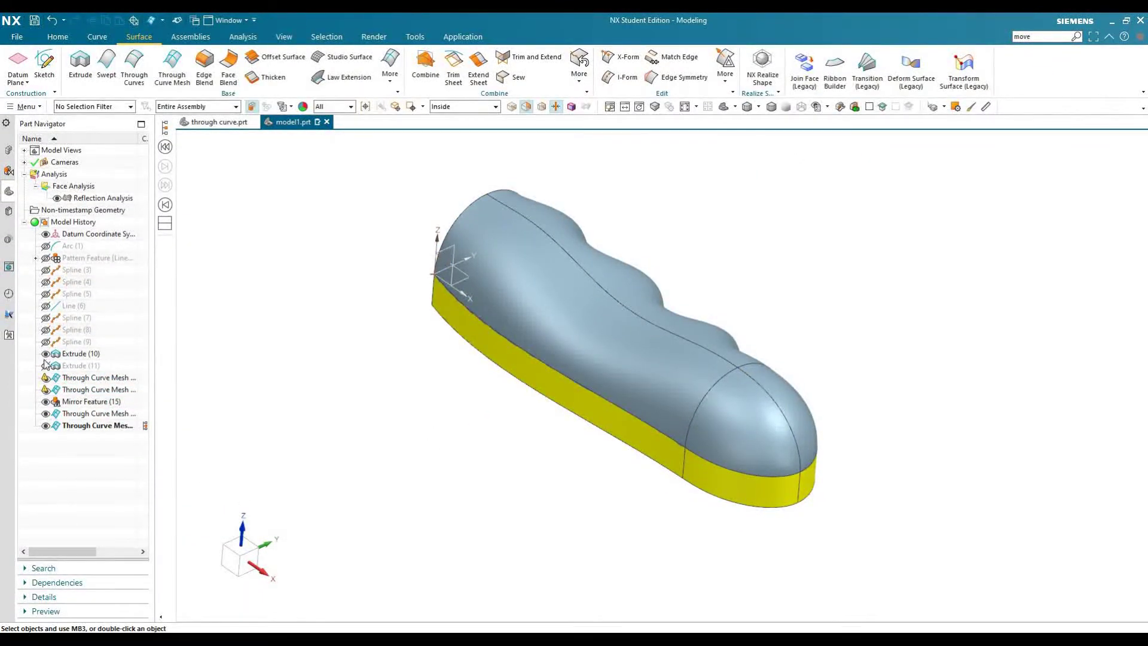
# Reorder the Mirror Feature after both tip meshes in the model history and add the two tip meshes to its mirrored features
pyautogui.moveTo(487, 425); pyautogui.dragTo(437, 423, button='middle')
pyautogui.moveTo(81, 401); pyautogui.dragTo(66, 427)
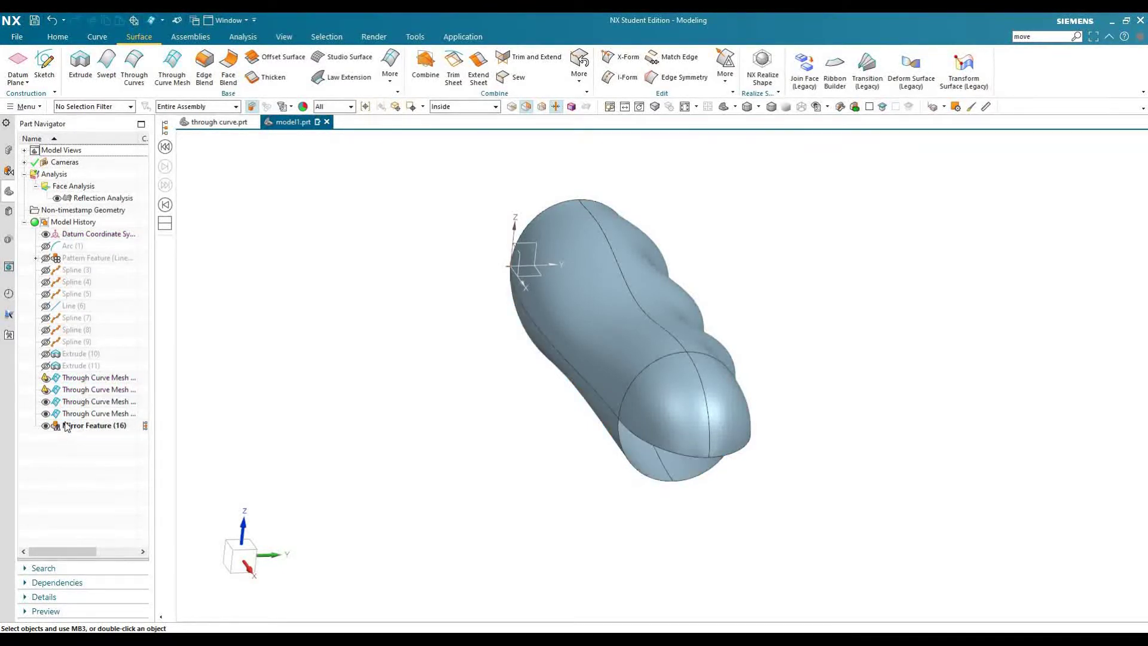
pyautogui.doubleClick(71, 427)
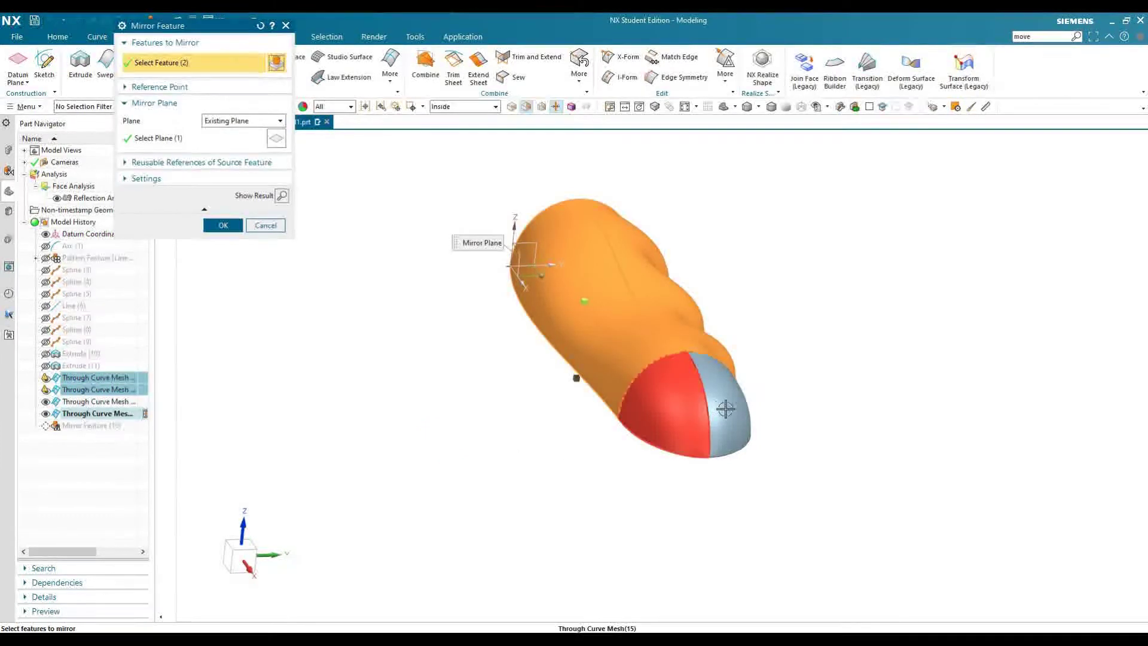
pyautogui.click(223, 226)
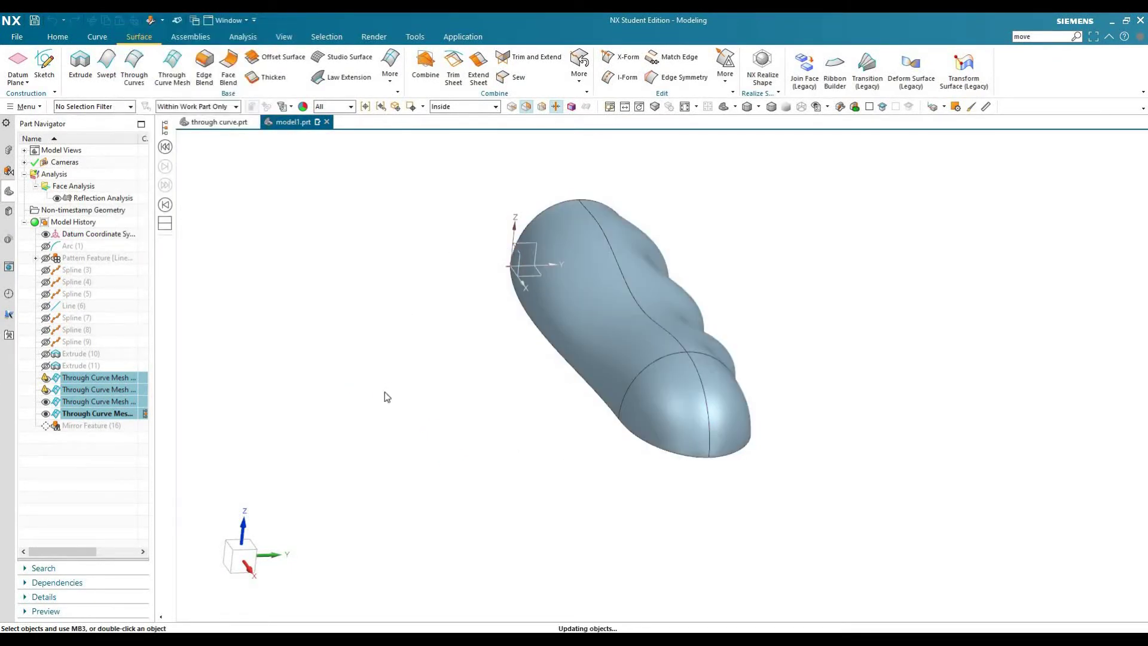
# Sew the handle's sheet bodies together, with one handle surface as target and the other seven sheets as tools
pyautogui.click(510, 77)
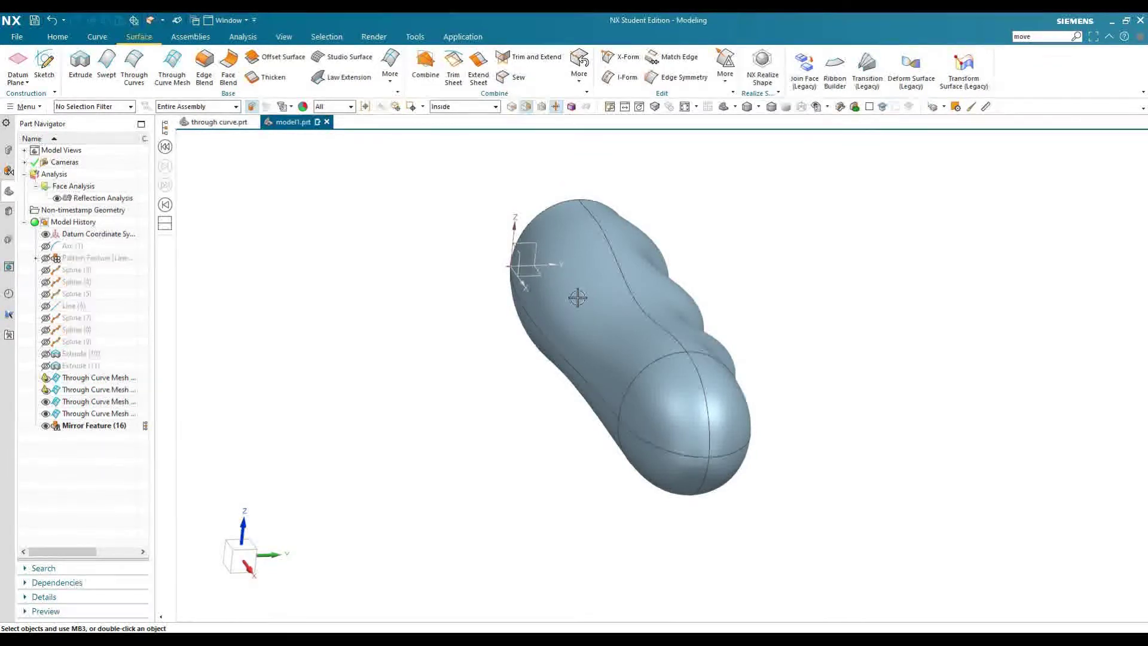
pyautogui.click(573, 295)
pyautogui.click(204, 140)
pyautogui.moveTo(361, 161); pyautogui.dragTo(764, 530)
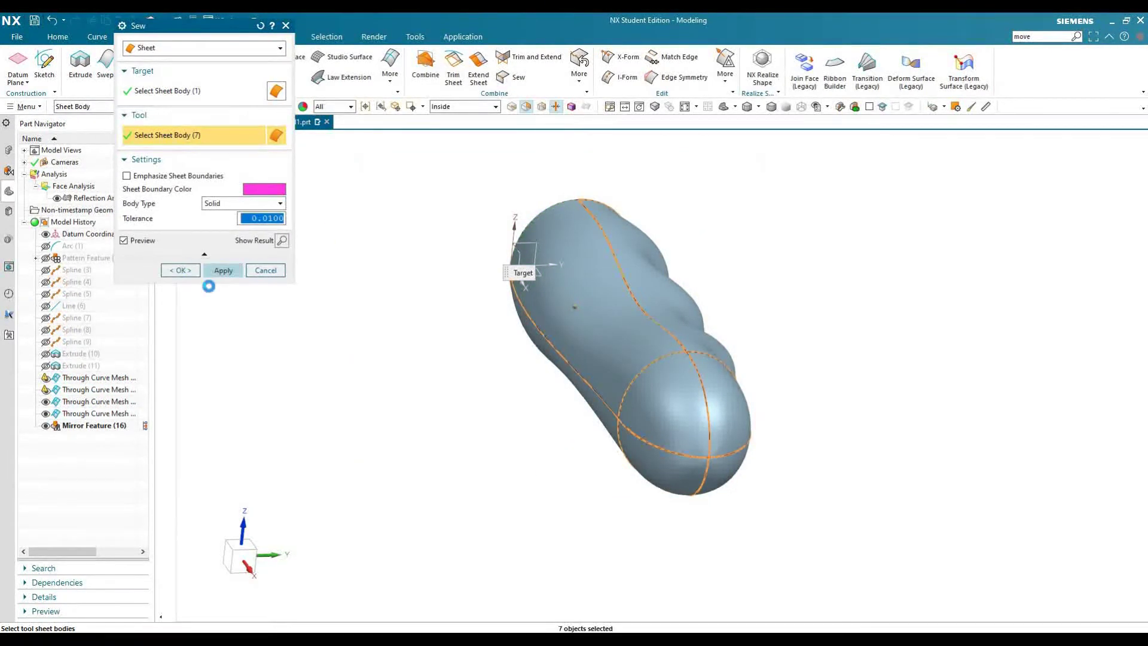
pyautogui.middleClick(430, 342)
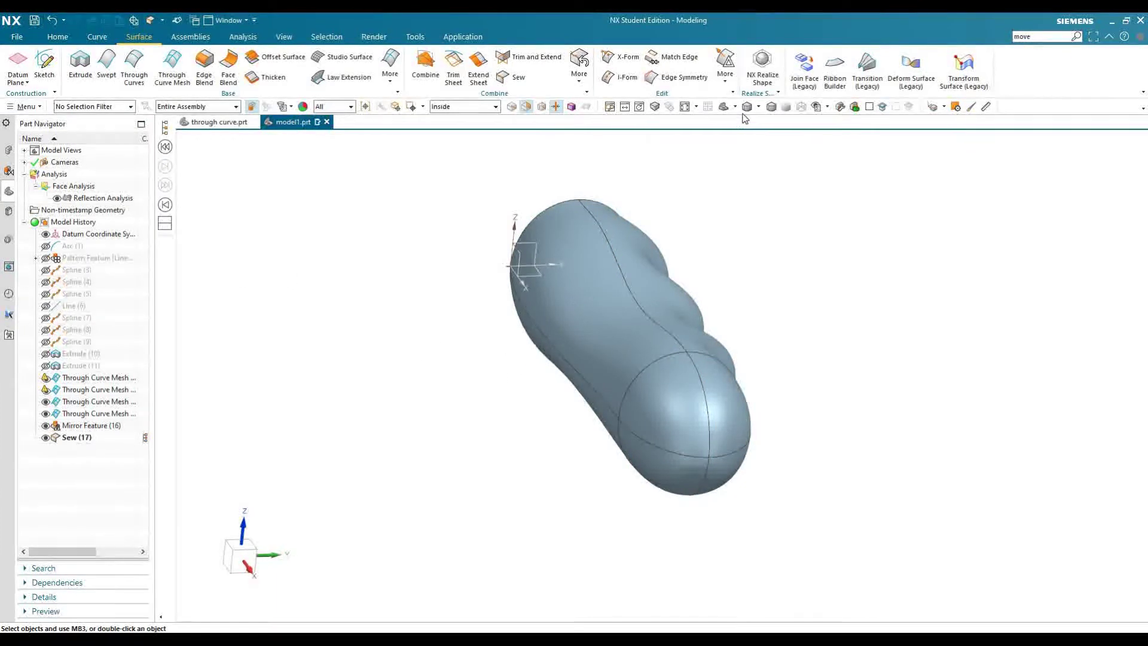
# Display the sewn handle shaded without edges, turn on True Shading, and inspect it from the side
pyautogui.click(786, 108)
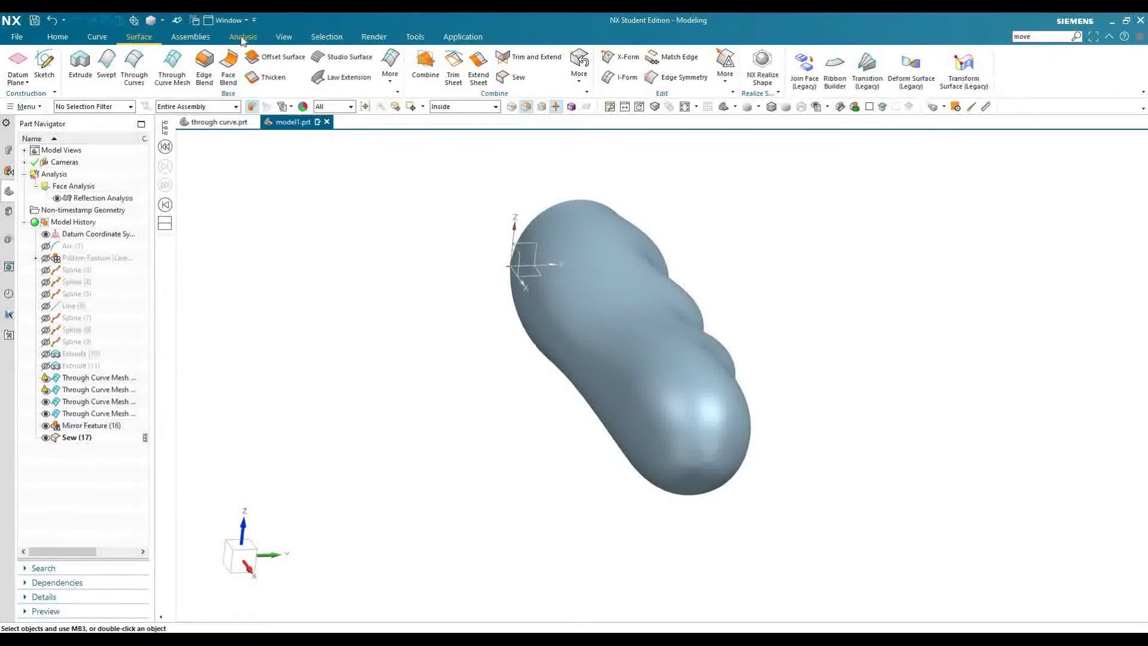
pyautogui.click(284, 38)
pyautogui.click(1039, 67)
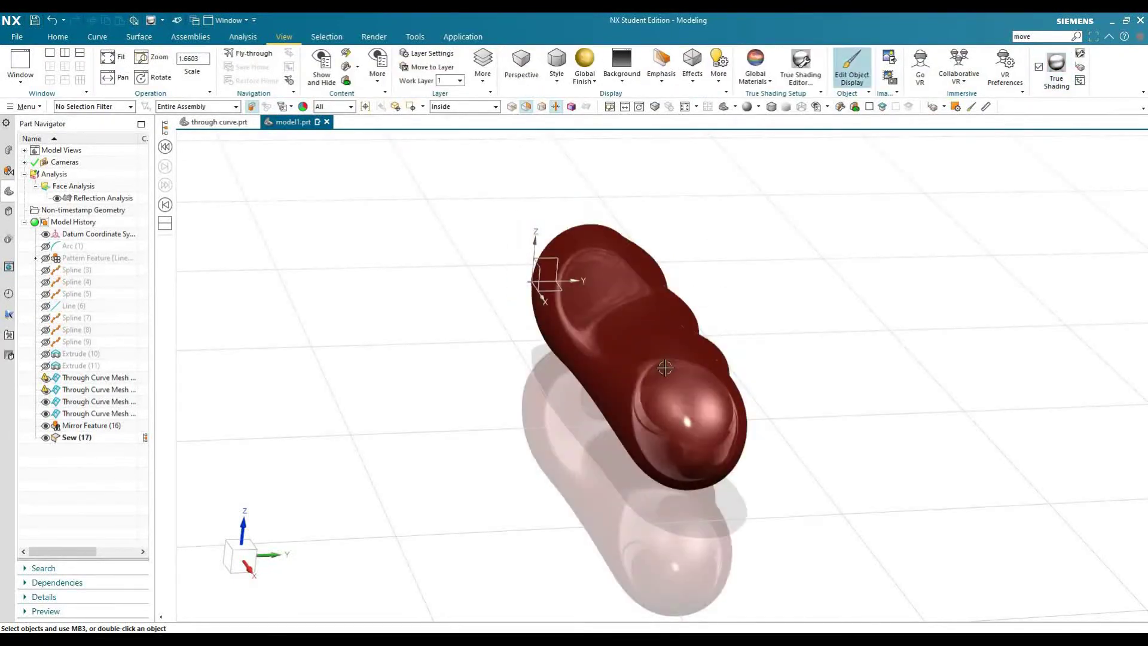
pyautogui.moveTo(698, 375)
pyautogui.mouseDown(button='middle')
pyautogui.moveTo(679, 354)
pyautogui.moveTo(610, 361)
pyautogui.moveTo(577, 379)
pyautogui.moveTo(607, 430)
pyautogui.moveTo(548, 254)
pyautogui.moveTo(584, 157)
pyautogui.moveTo(700, 192)
pyautogui.moveTo(714, 206)
pyautogui.moveTo(692, 239)
pyautogui.moveTo(622, 259)
pyautogui.moveTo(578, 230)
pyautogui.moveTo(515, 216)
pyautogui.moveTo(520, 223)
pyautogui.mouseUp(button='middle')
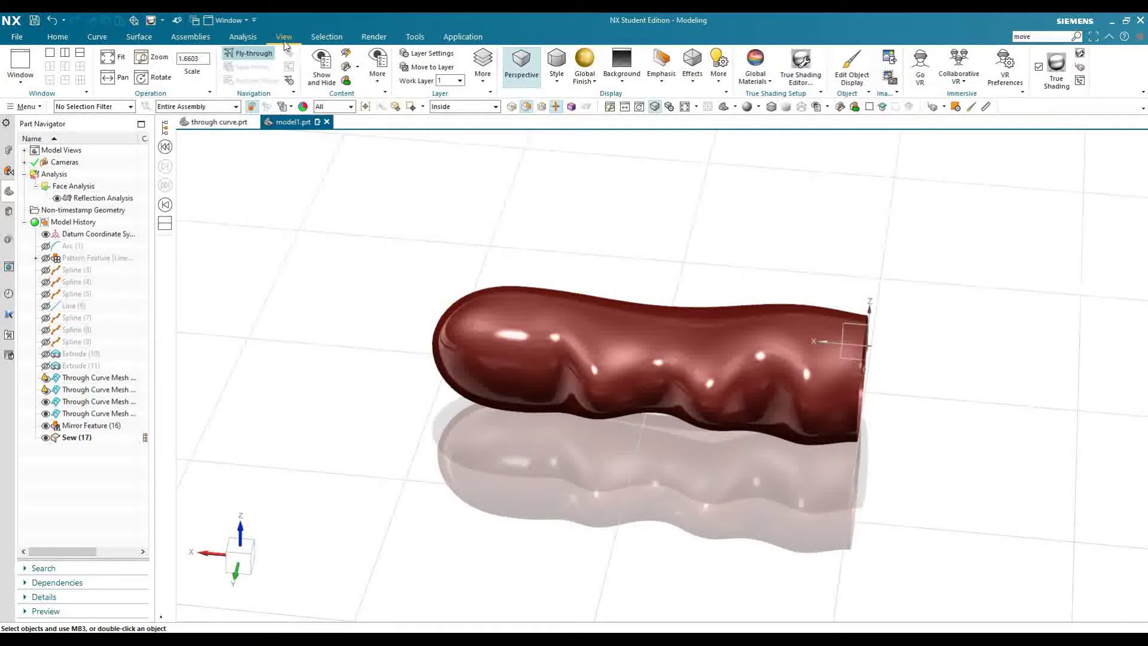
# Edit the existing Reflection Analysis and add the tip and remaining handle faces so all eight faces are analysed
pyautogui.click(240, 39)
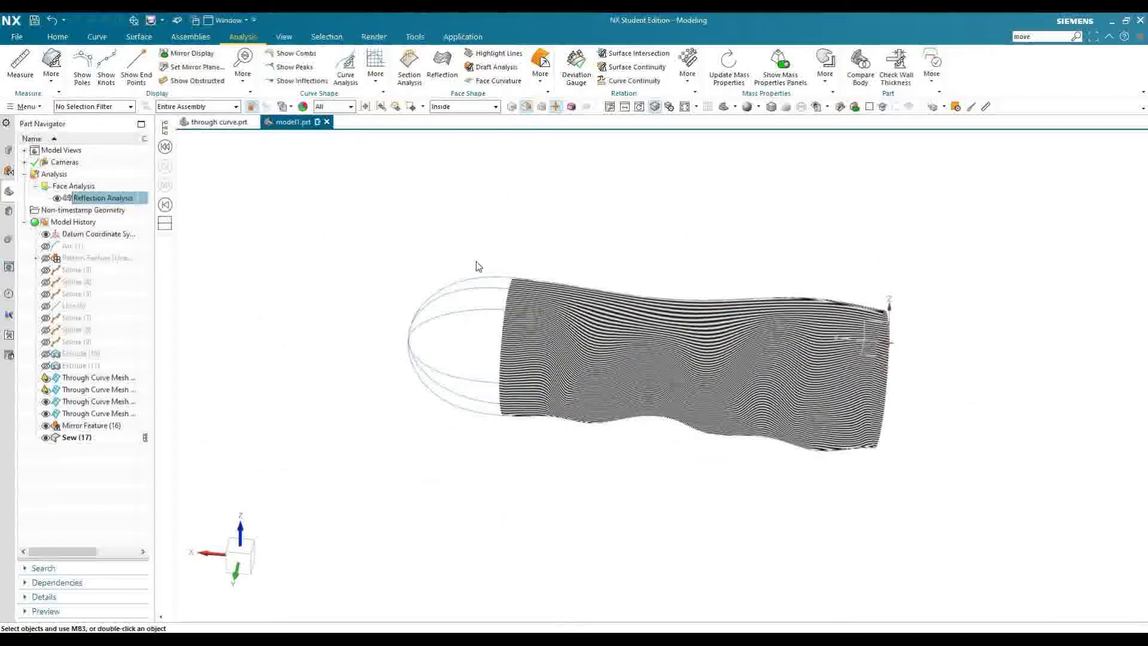
pyautogui.doubleClick(108, 199)
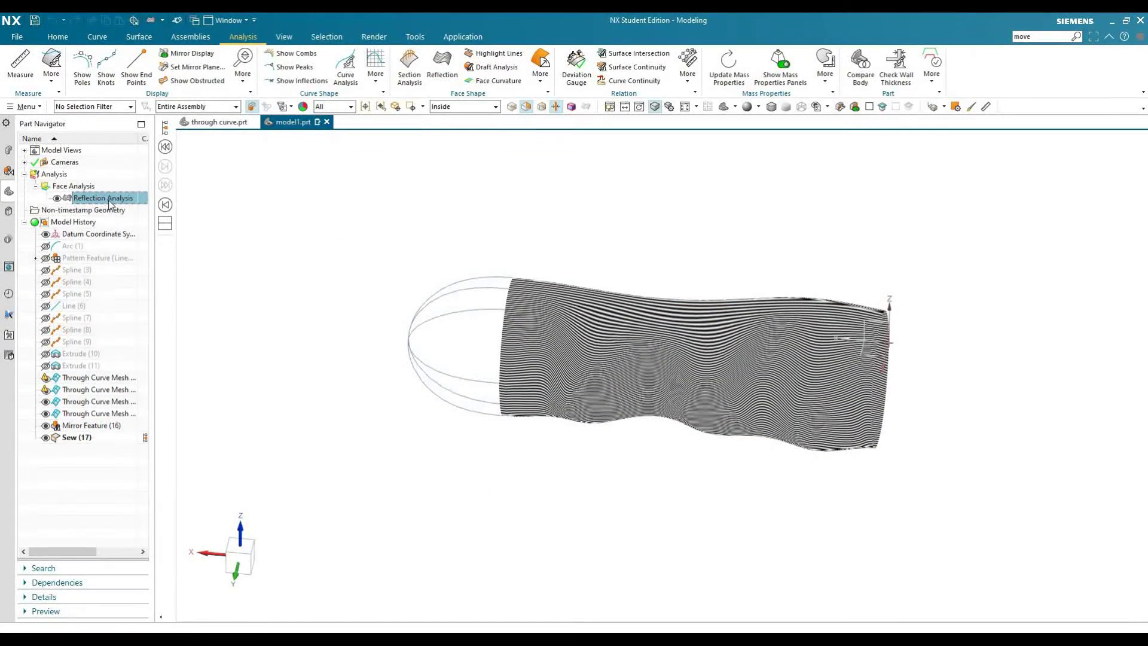
pyautogui.click(452, 381)
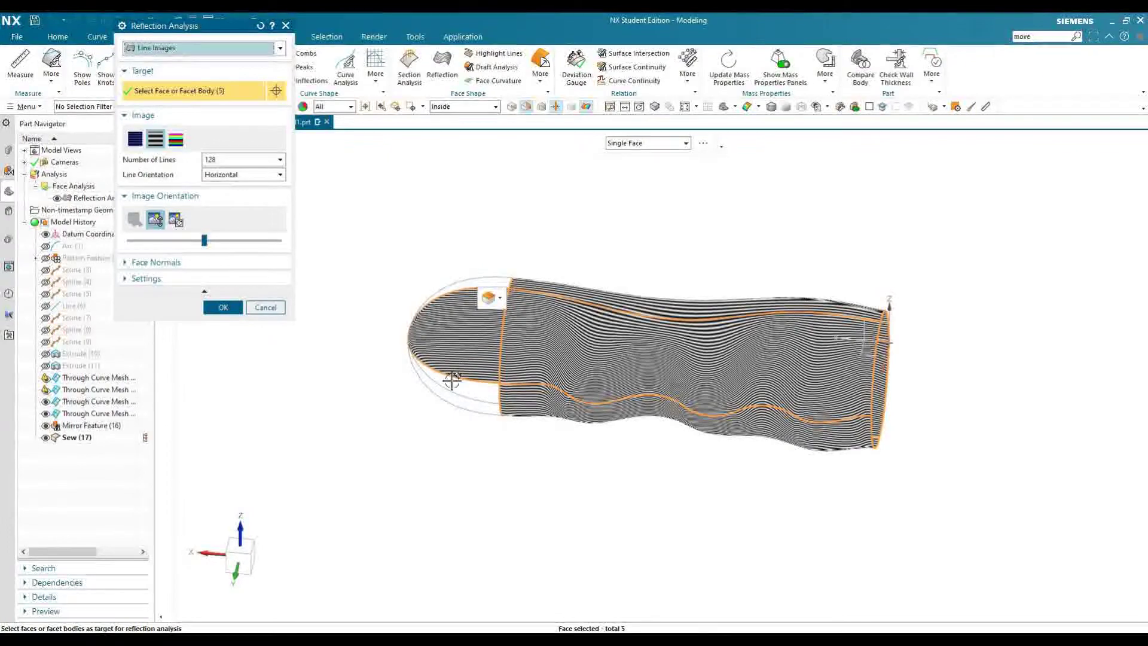
pyautogui.moveTo(523, 440); pyautogui.dragTo(529, 411, button='middle')
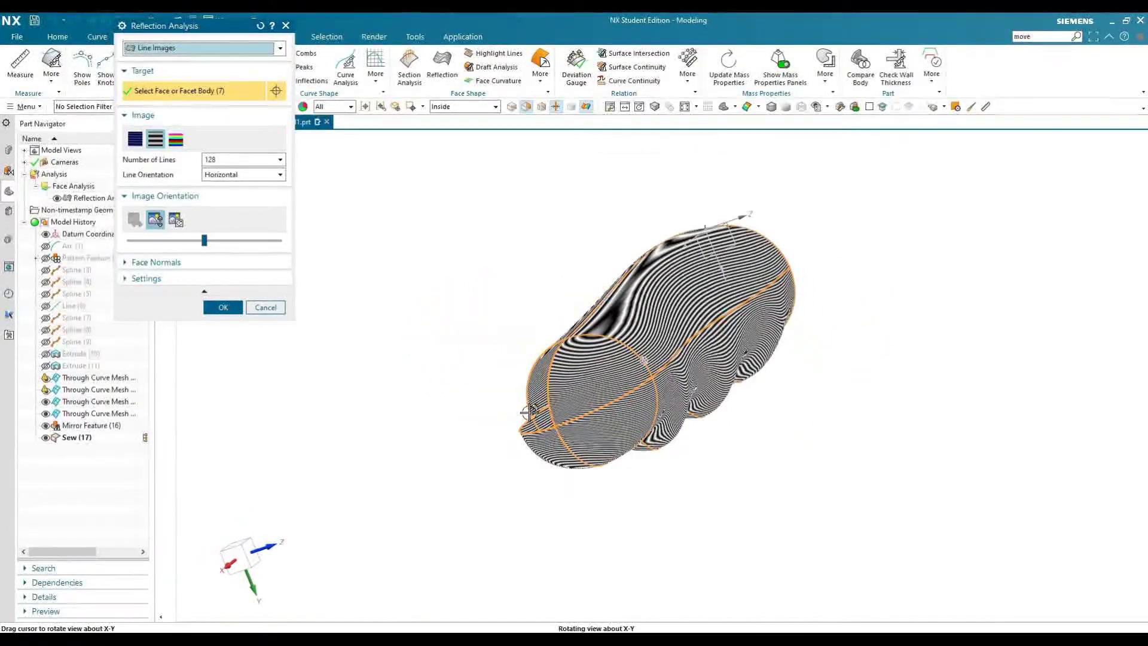
pyautogui.moveTo(556, 458); pyautogui.dragTo(509, 395, button='middle')
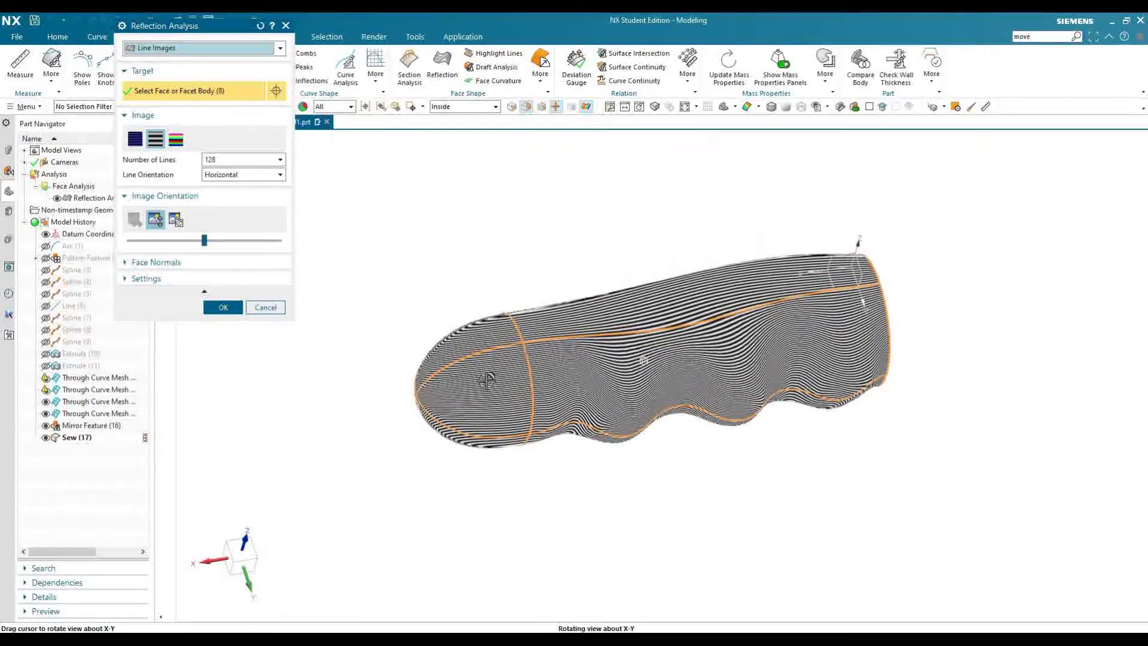
# Examine the reflection lines closely across the seams between the rounded tip and the handle, from several sides
pyautogui.scroll(5, 493, 379)
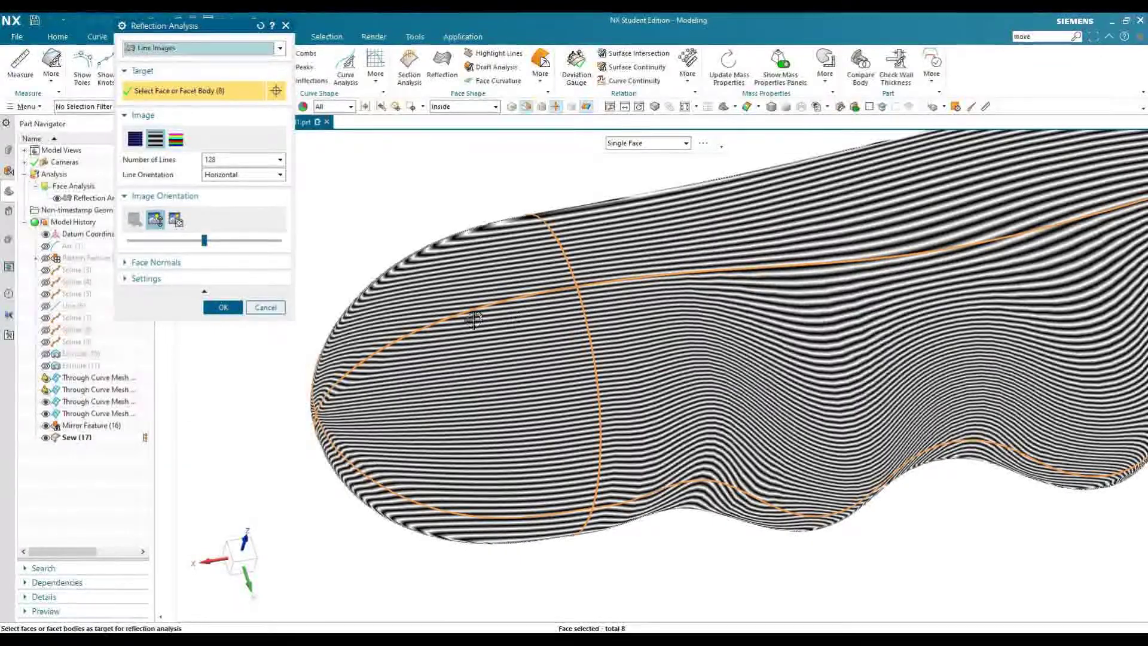
pyautogui.scroll(5, 395, 331)
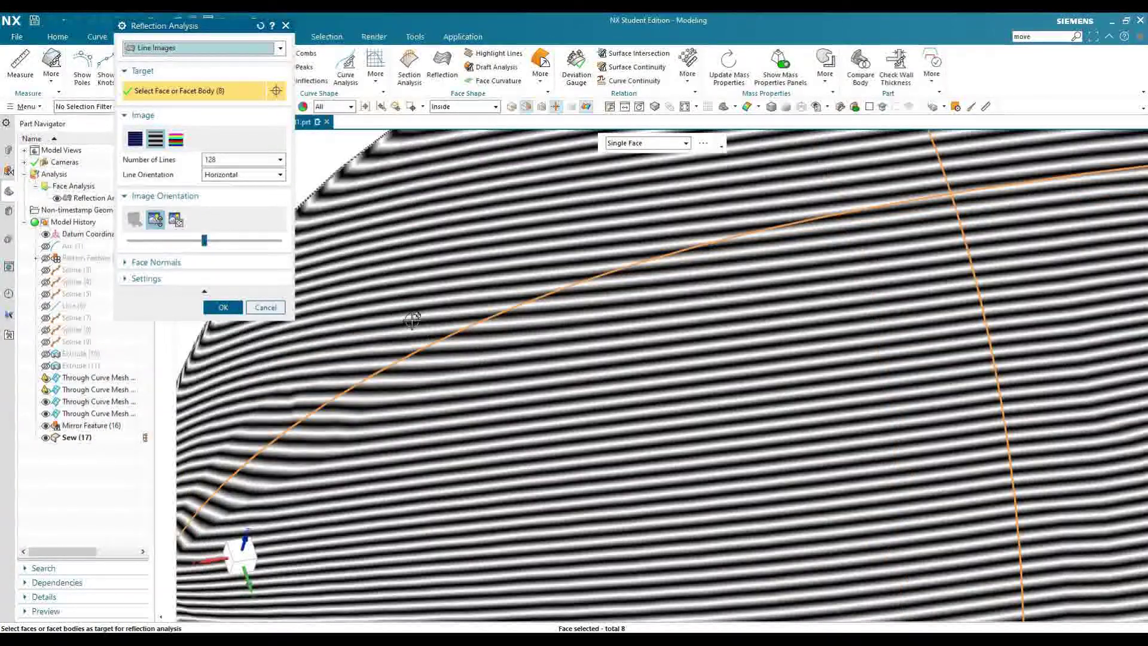
pyautogui.scroll(-10, 588, 440)
pyautogui.moveTo(577, 377); pyautogui.dragTo(566, 227, button='middle')
pyautogui.scroll(5, 560, 235)
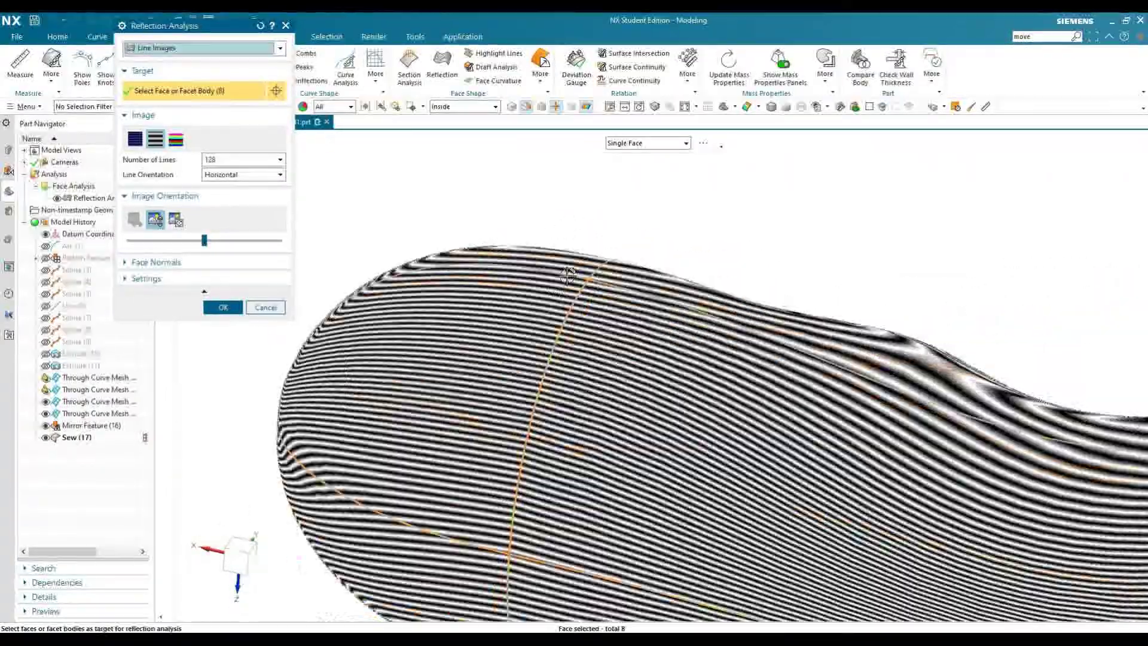
pyautogui.moveTo(564, 351); pyautogui.dragTo(557, 385, button='middle')
pyautogui.scroll(-6, 558, 387)
# Switch the Reflection Analysis to Scene Images, try the sunset scene, and apply the black-and-white landscape scene to the handle
pyautogui.click(181, 51)
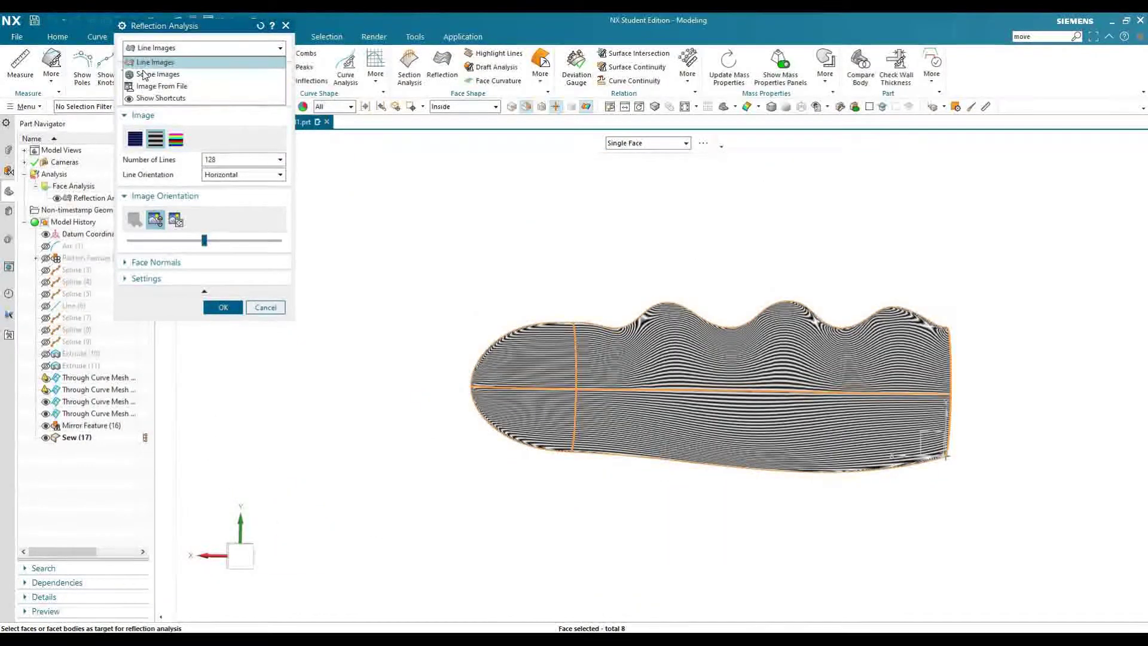
pyautogui.click(149, 74)
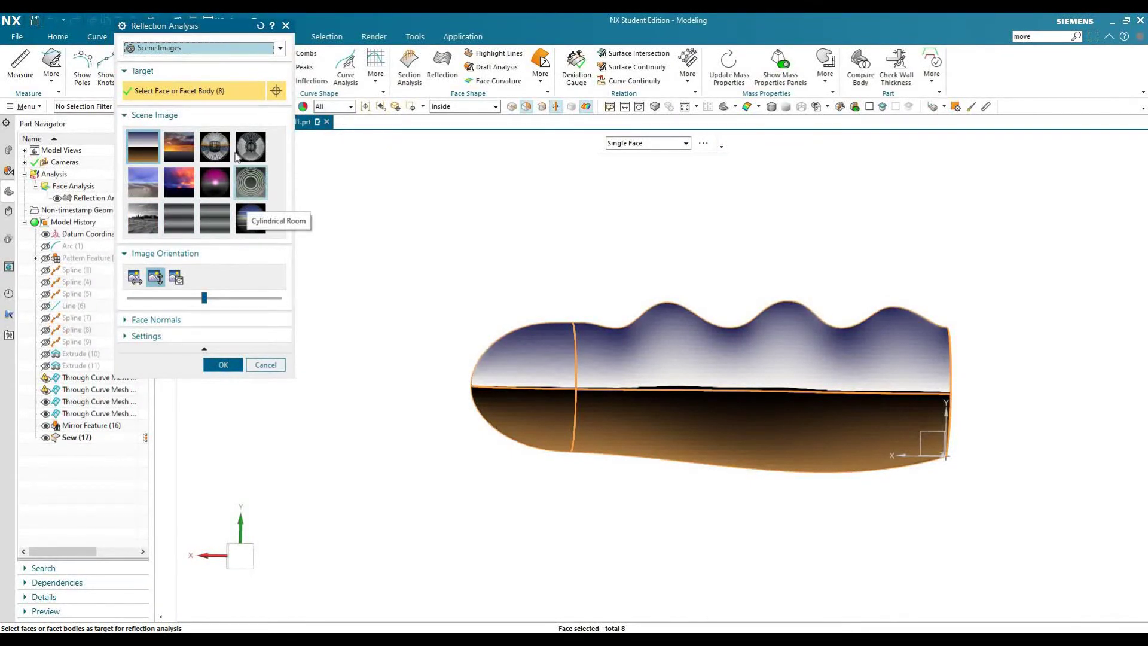
pyautogui.click(178, 145)
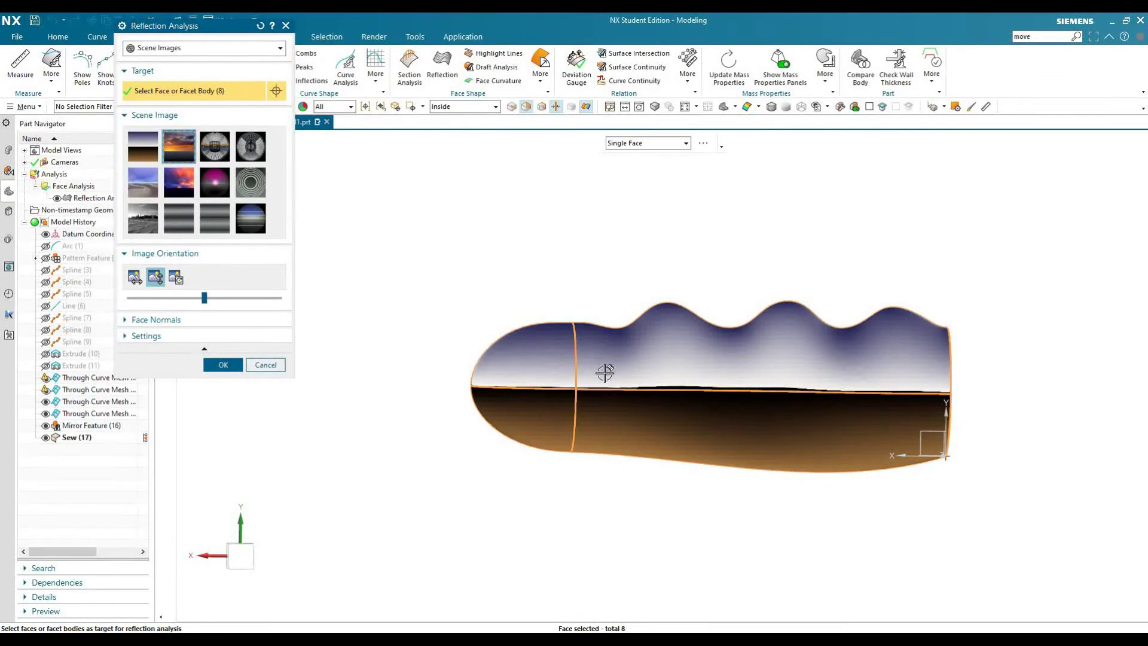
pyautogui.moveTo(640, 388); pyautogui.dragTo(645, 245, button='middle')
pyautogui.moveTo(679, 453); pyautogui.dragTo(700, 413, button='middle')
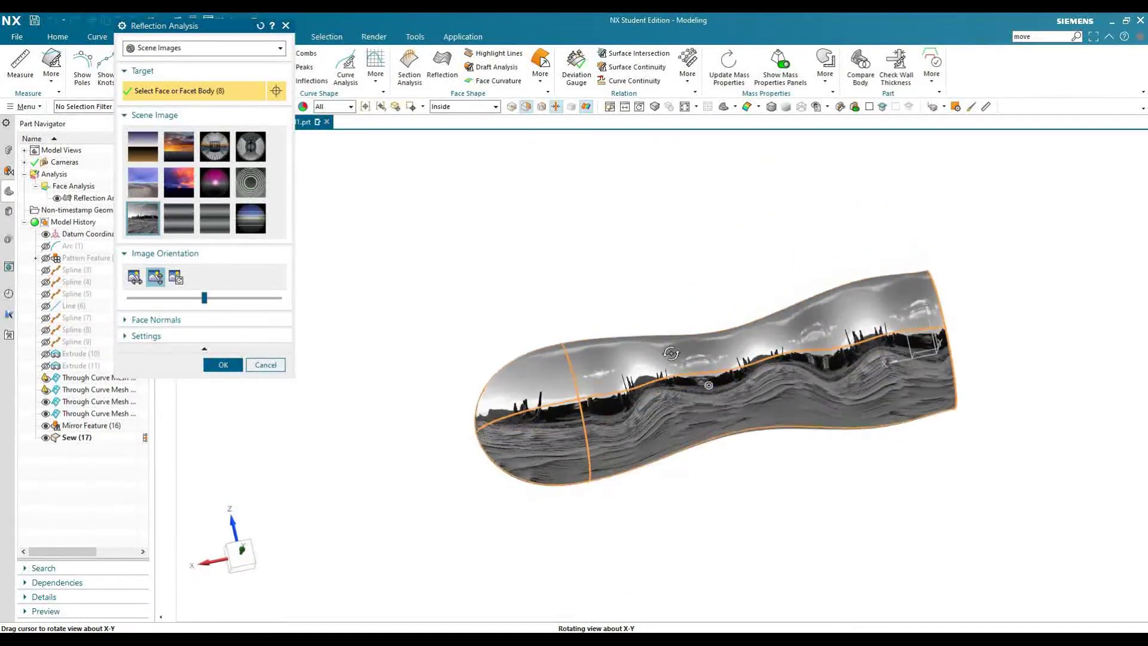
pyautogui.moveTo(669, 267); pyautogui.dragTo(675, 317, button='middle')
pyautogui.click(216, 366)
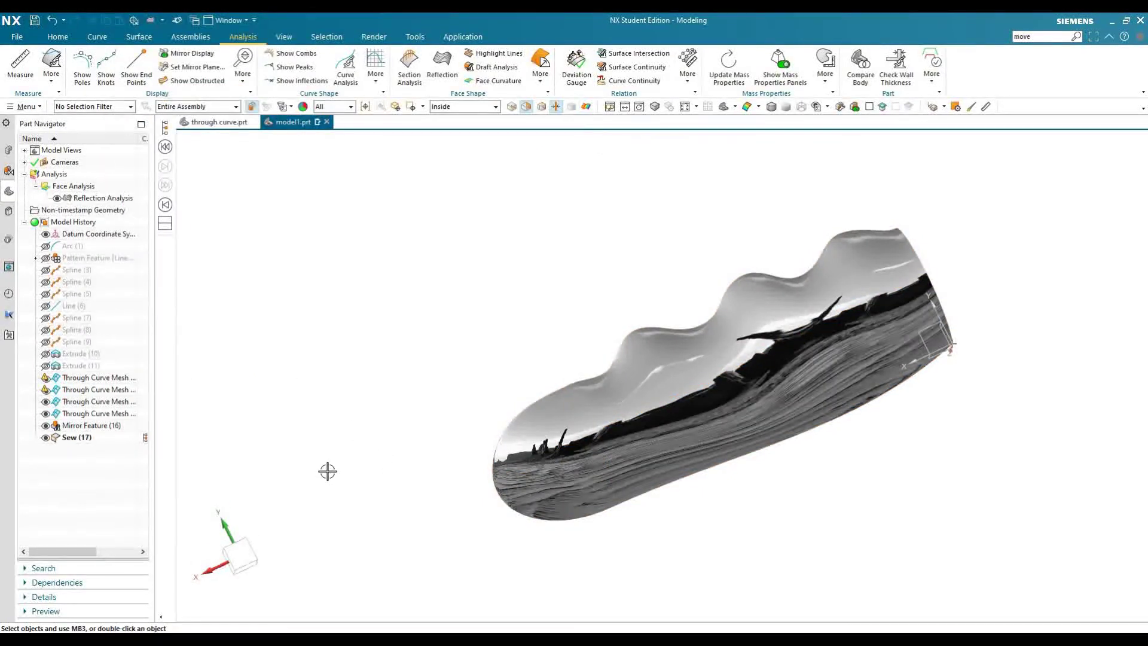